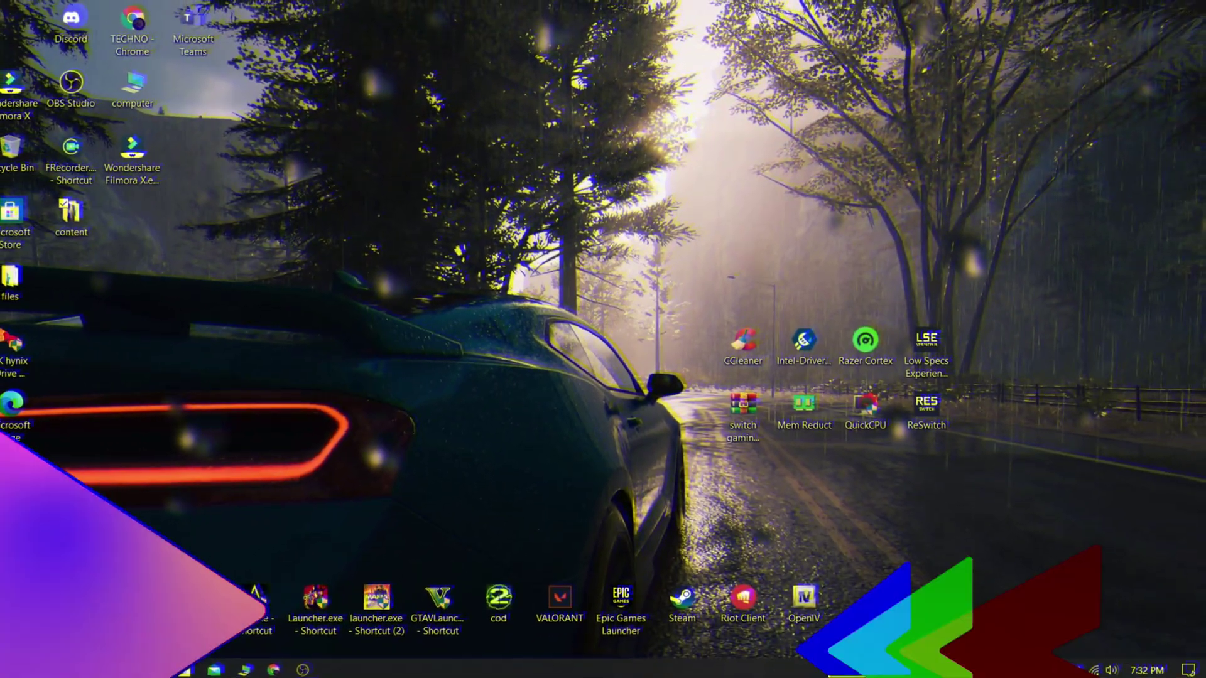
Run Check for updates on the Windows Update page under Update & Security.
key(super)
click(7, 599)
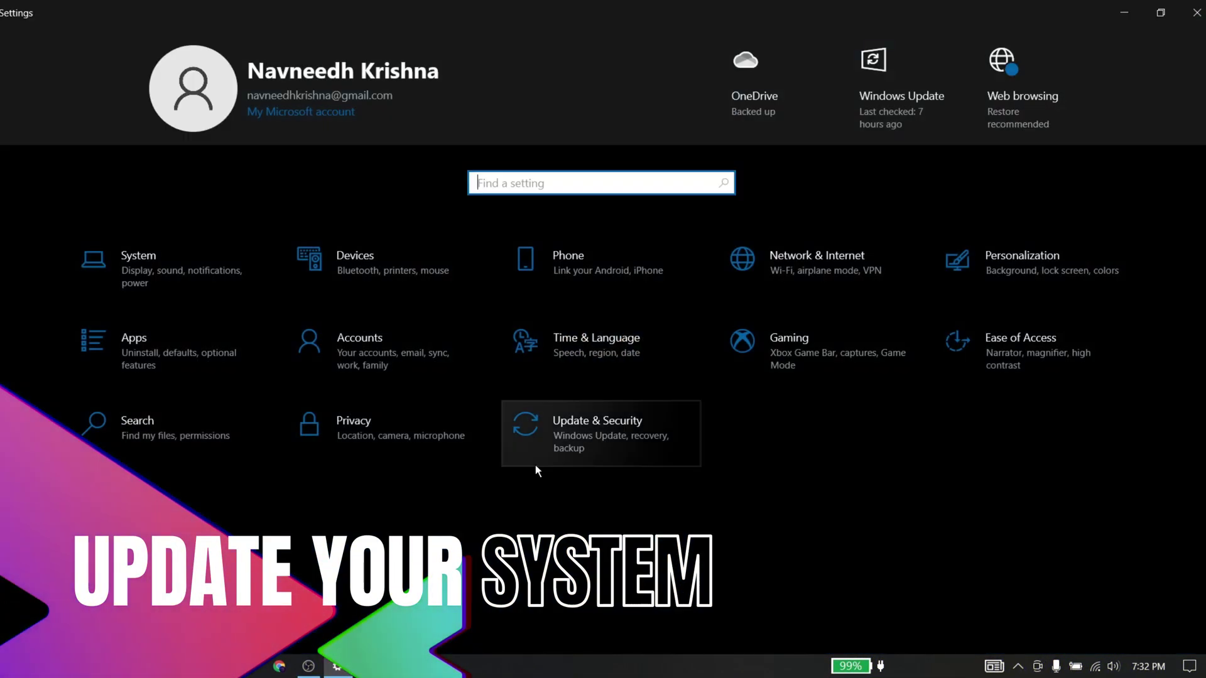
click(598, 439)
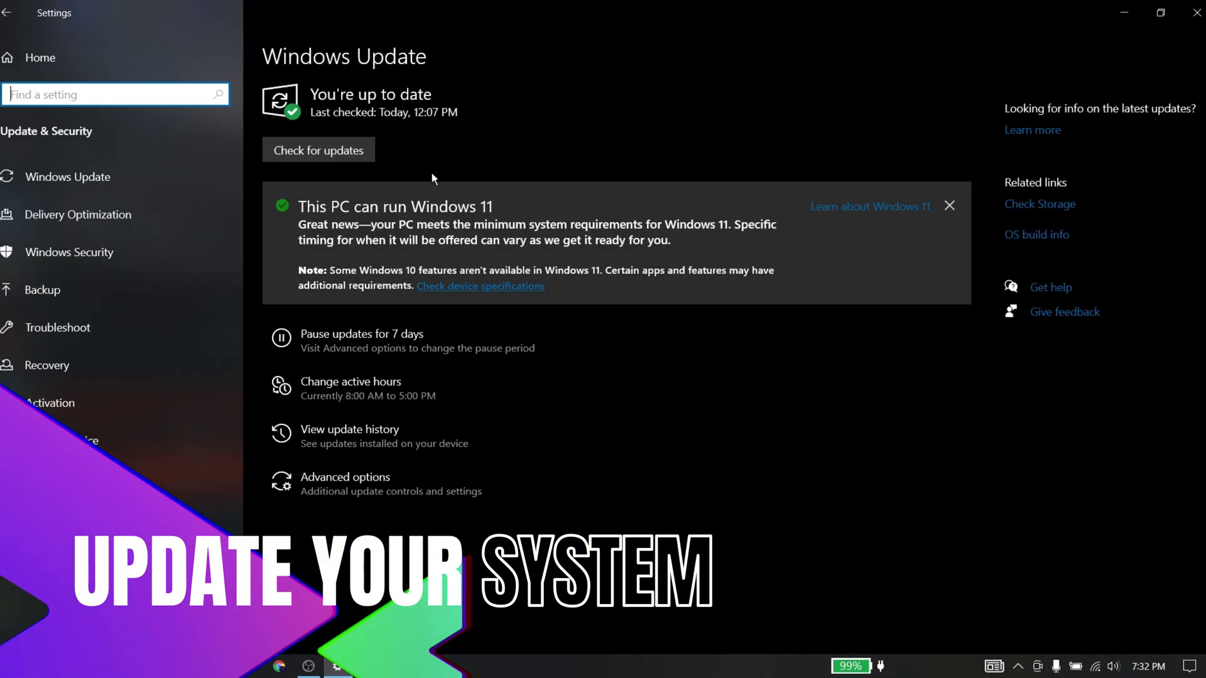
click(326, 148)
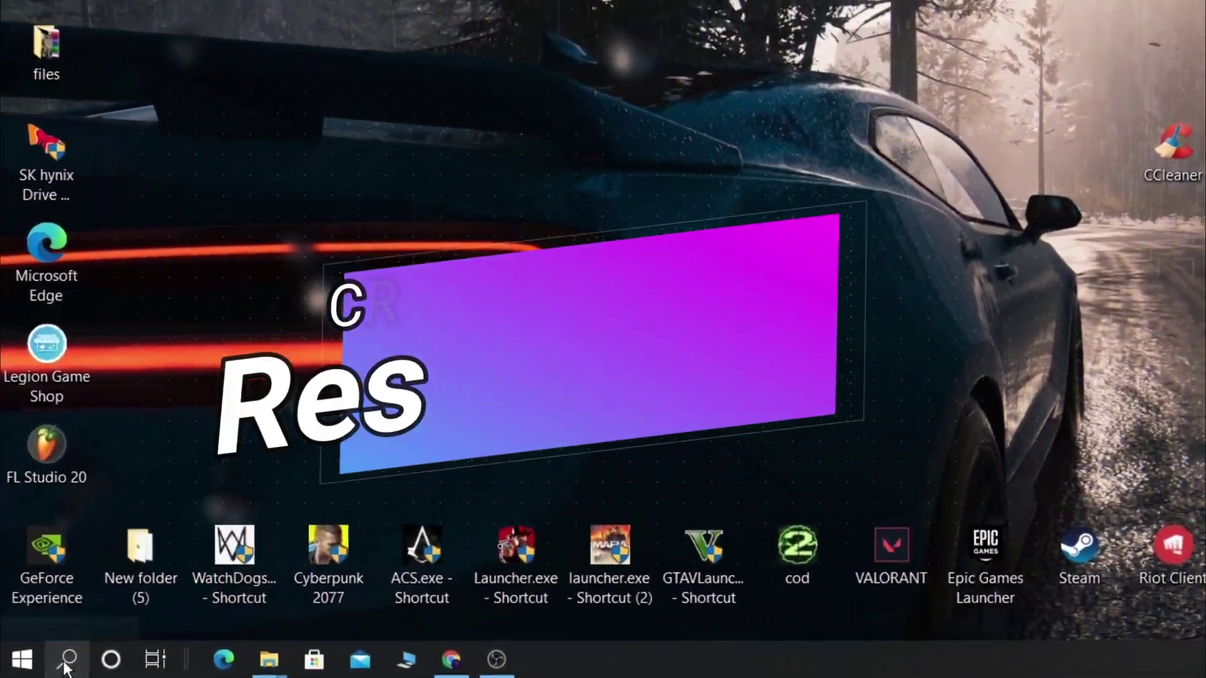
Open Create a restore point and cap drive C: protection's maximum disk usage at 2%.
click(68, 660)
text(CREST)
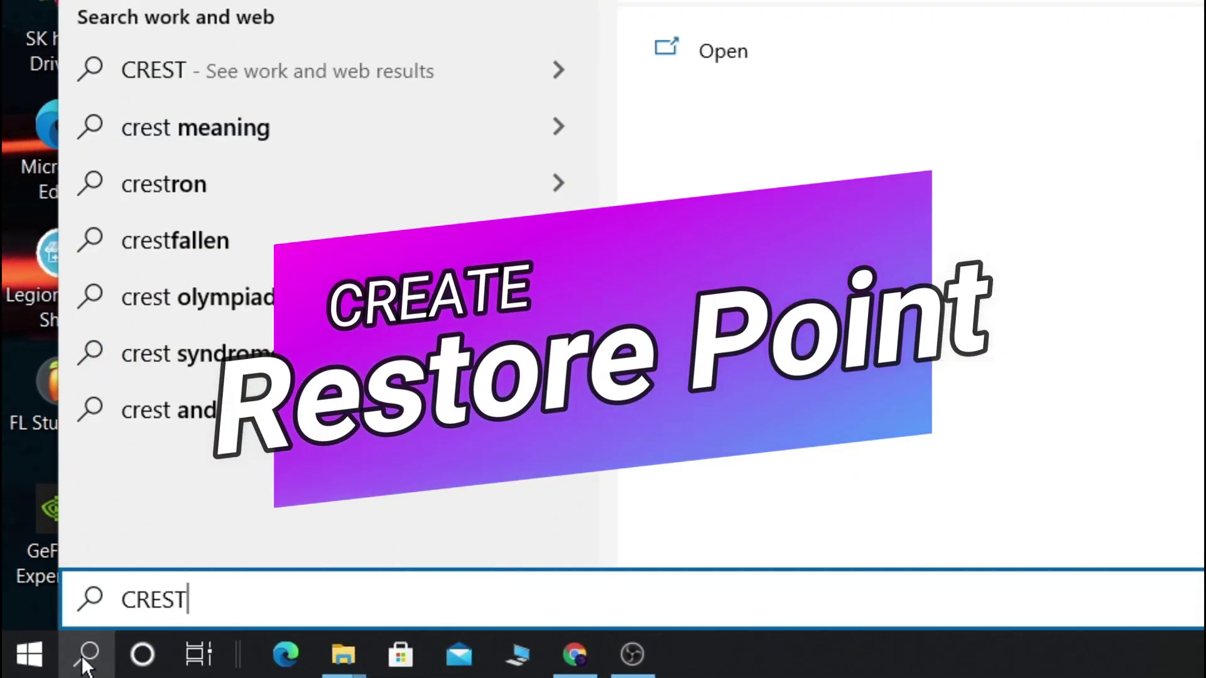
key(BackSpace)
key(BackSpace)
text(ATE RES)
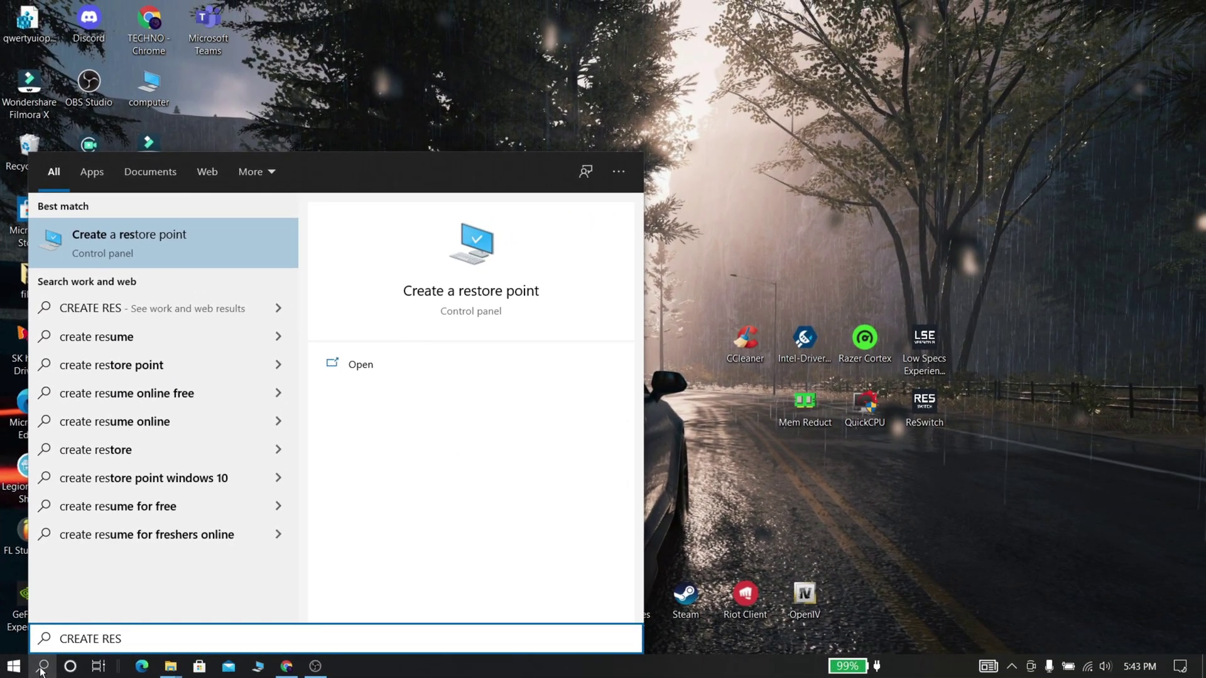
key(Return)
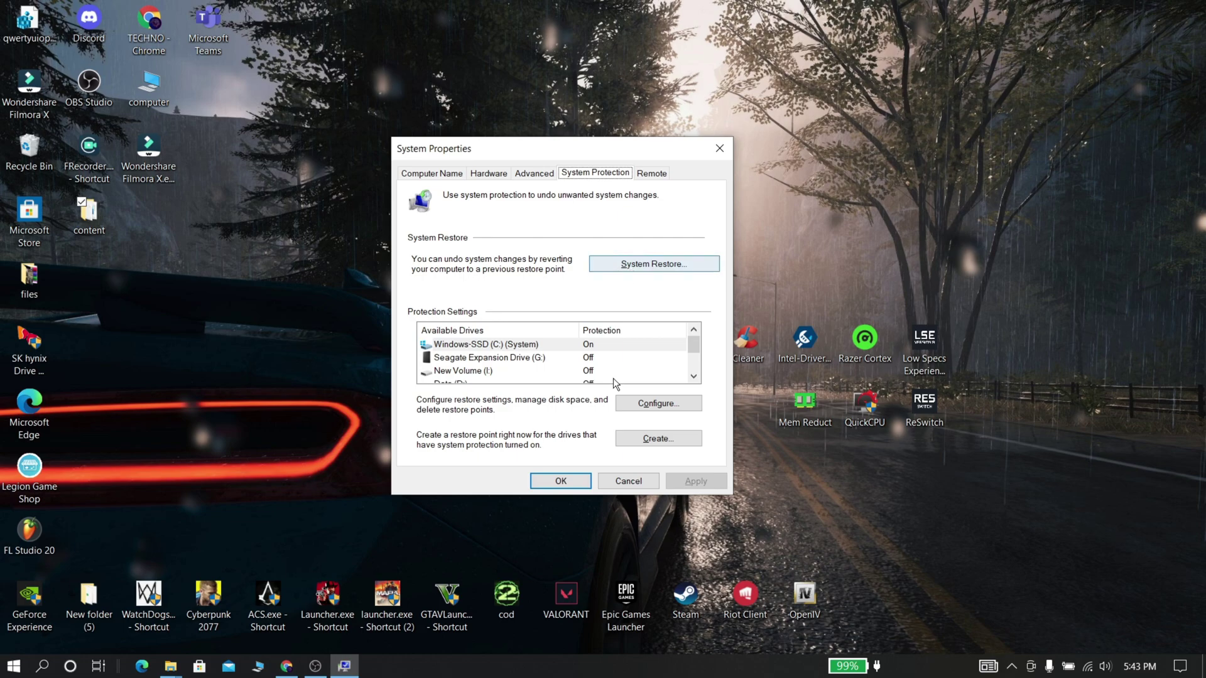
click(658, 403)
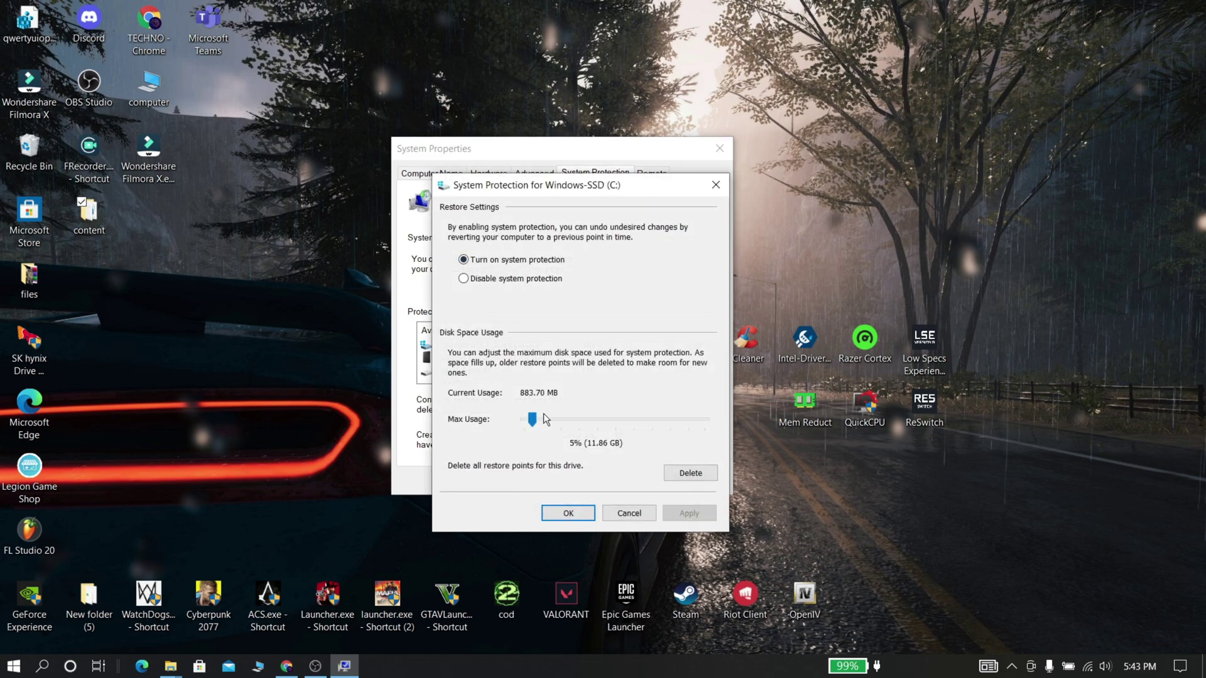
drag(534, 416, 530, 419)
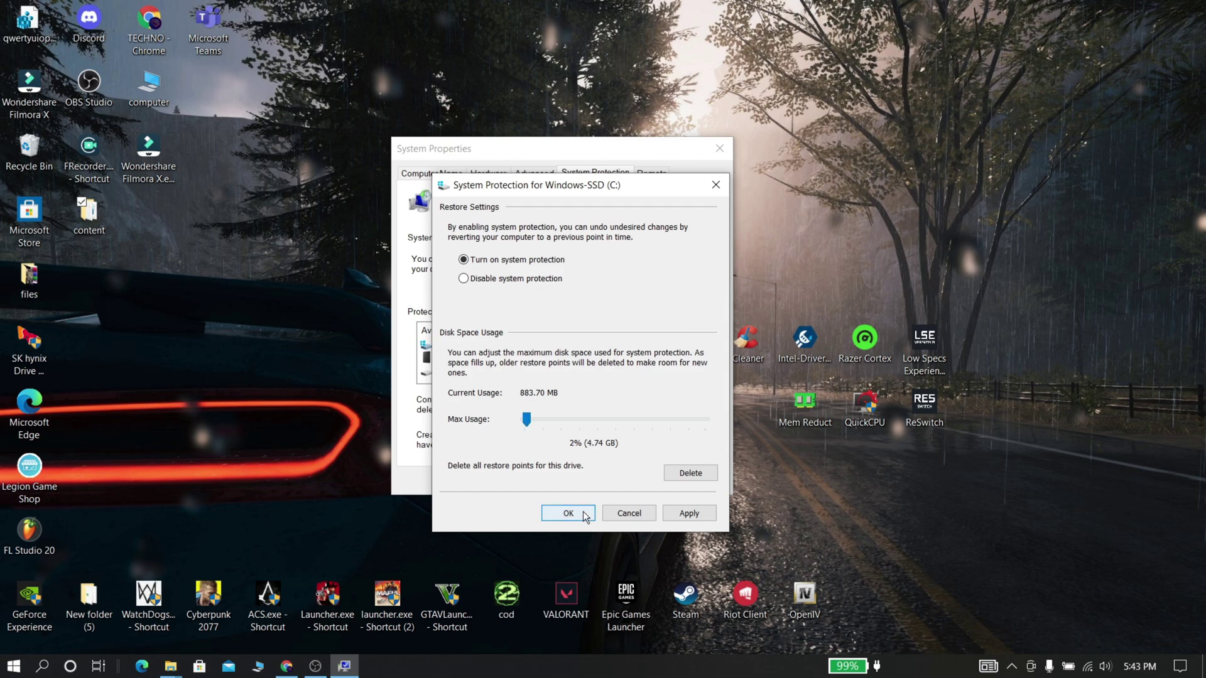
click(688, 514)
click(568, 513)
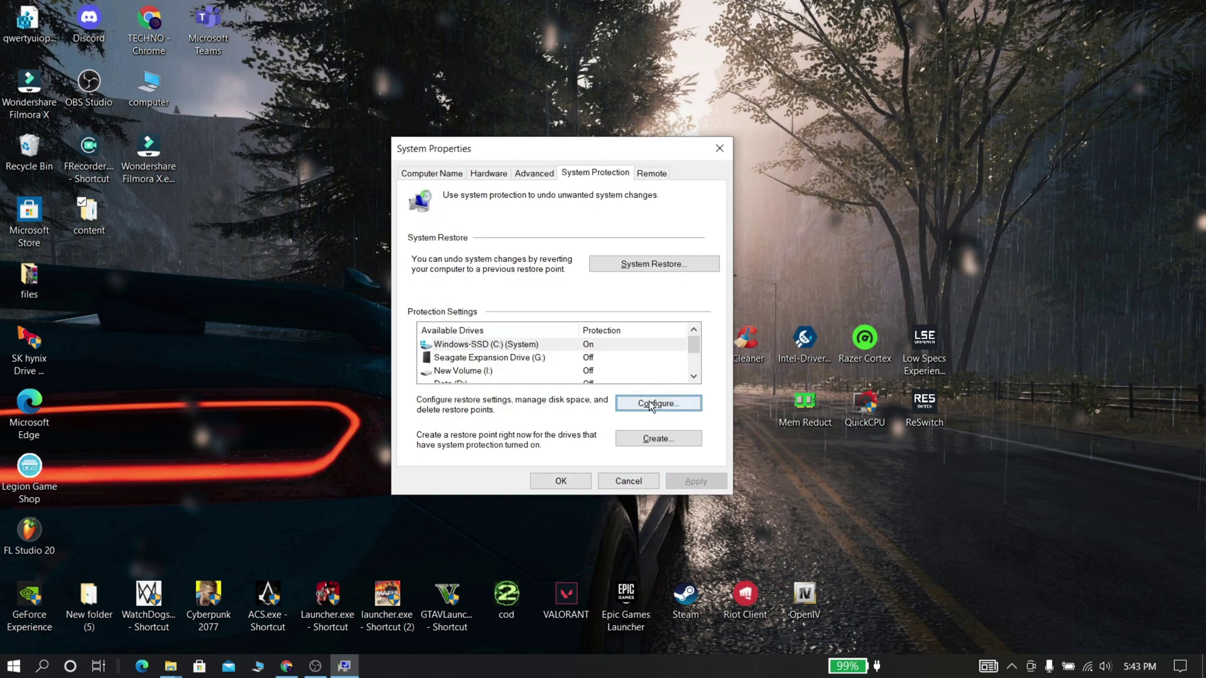
Create a restore point labelled 'SETTINGS BEFORE THIS VIDE…' and dismiss the success message.
click(646, 442)
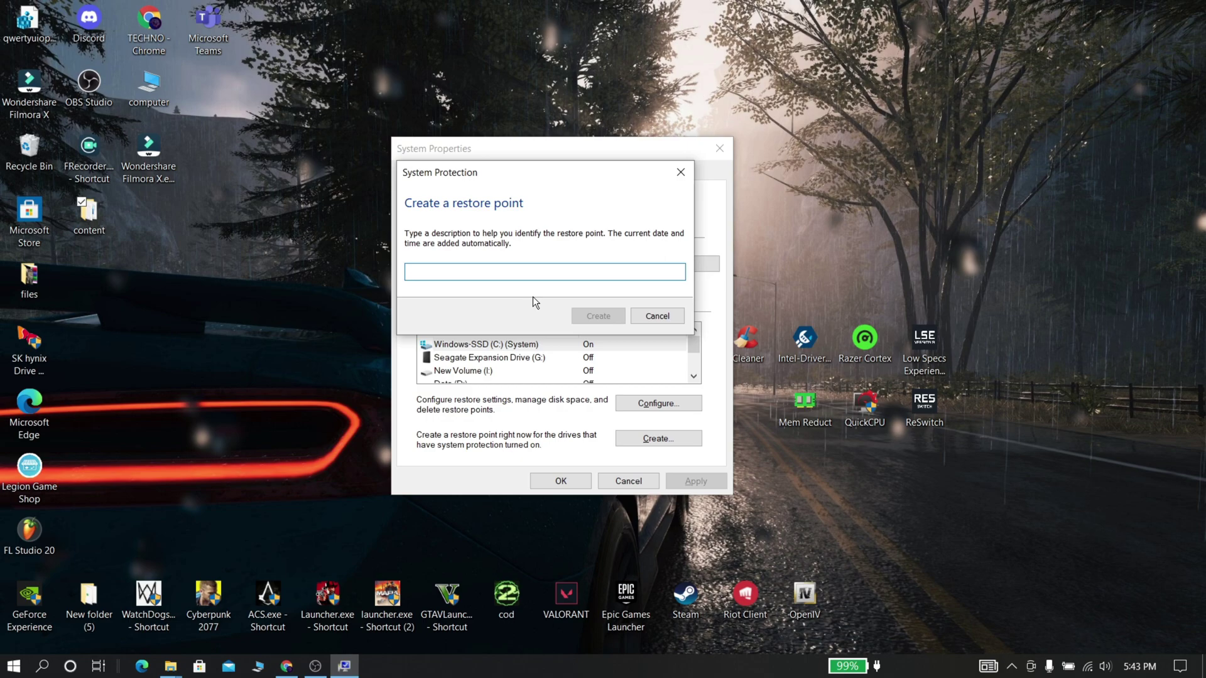
text(SETTINGS BEFORE THIS VIDEO)
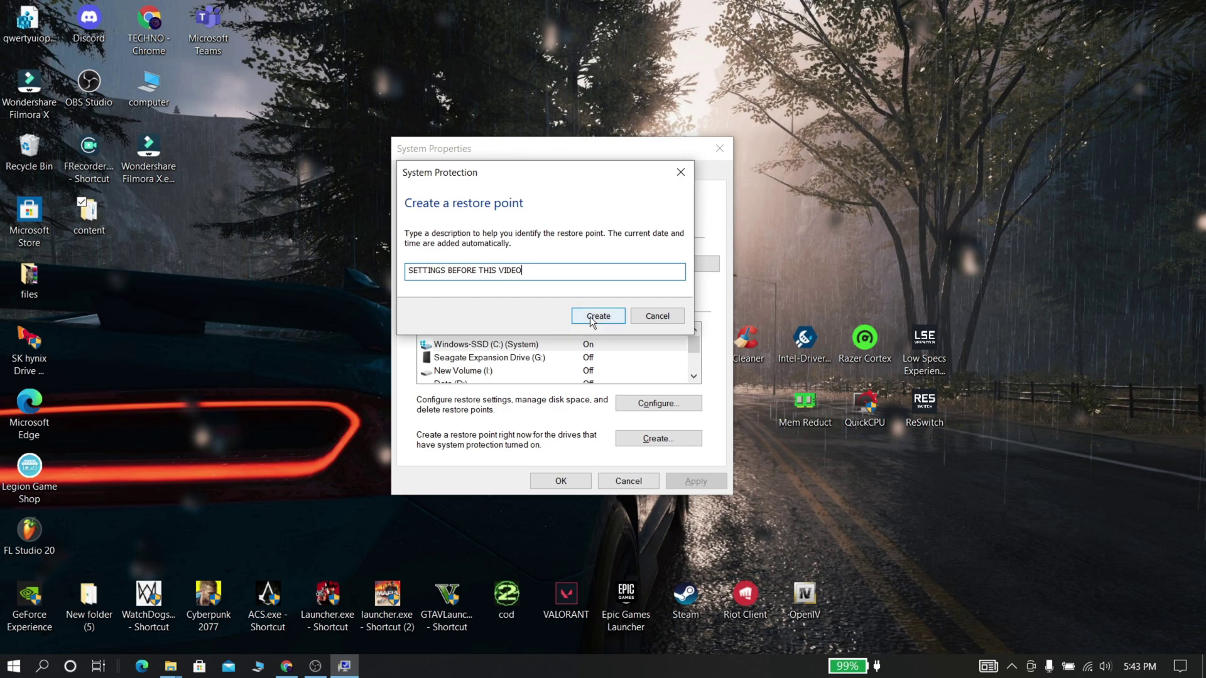
click(593, 317)
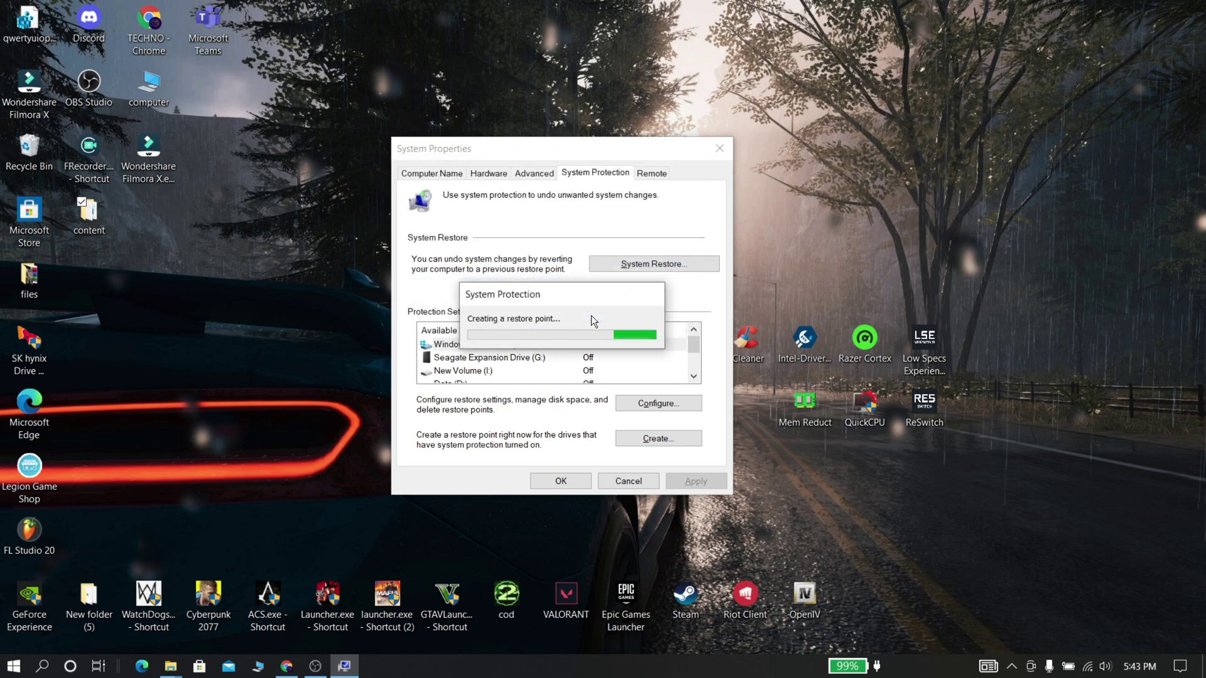
click(647, 327)
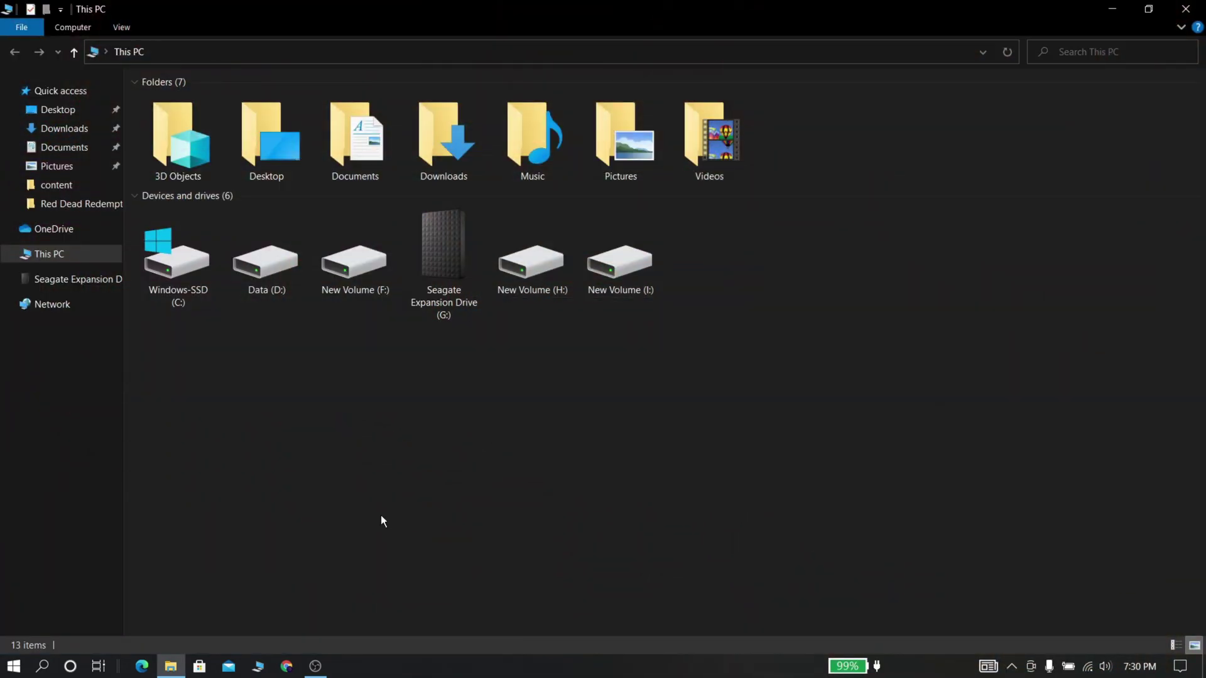
Choose Adjust for best performance in Performance Options, re-ticking Show thumbnails and Smooth edges of screen fonts.
right_click(634, 425)
click(694, 596)
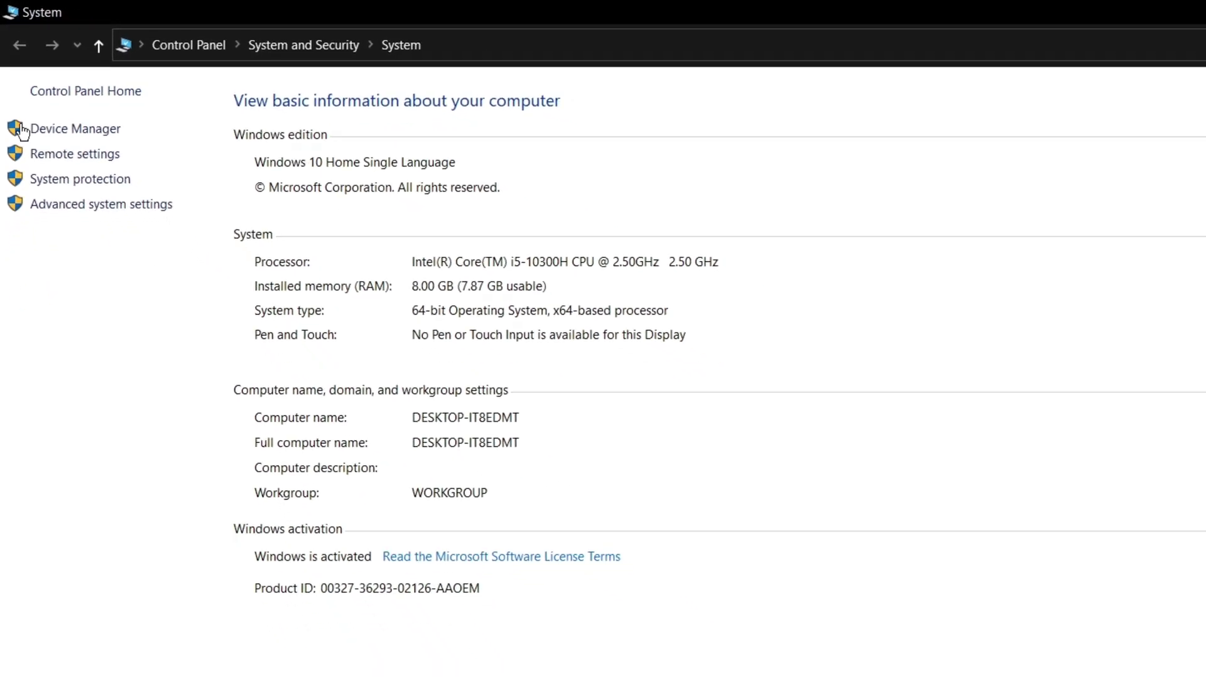
click(110, 202)
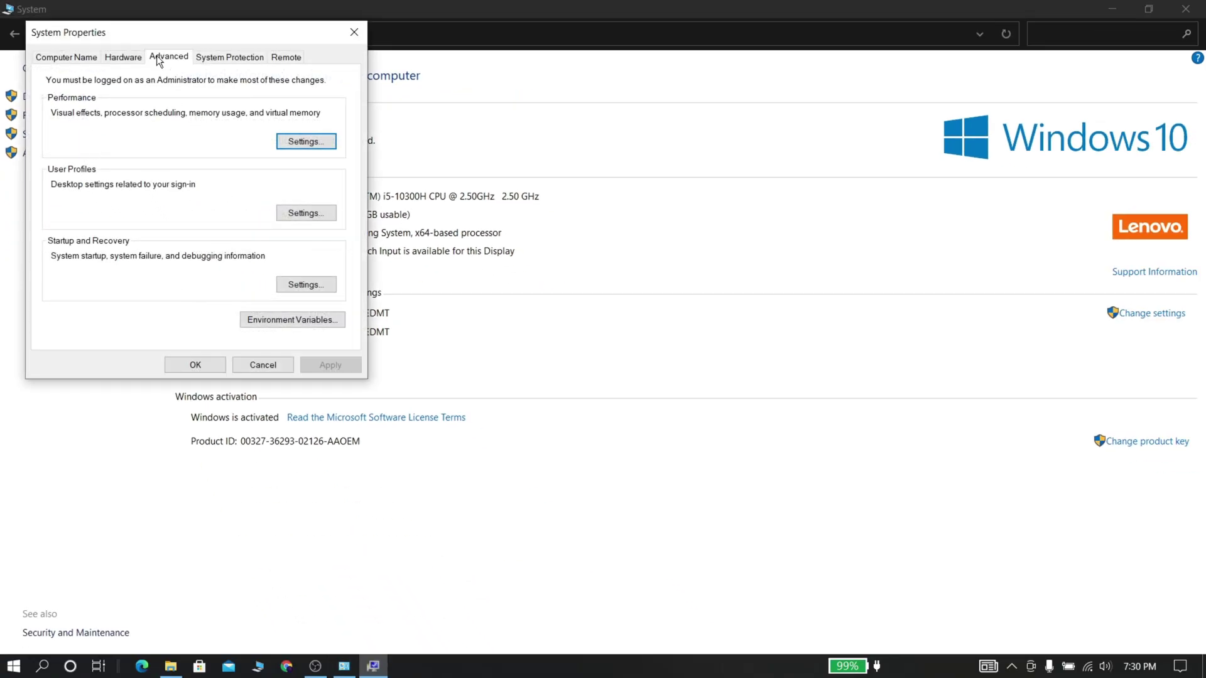
drag(161, 31, 443, 164)
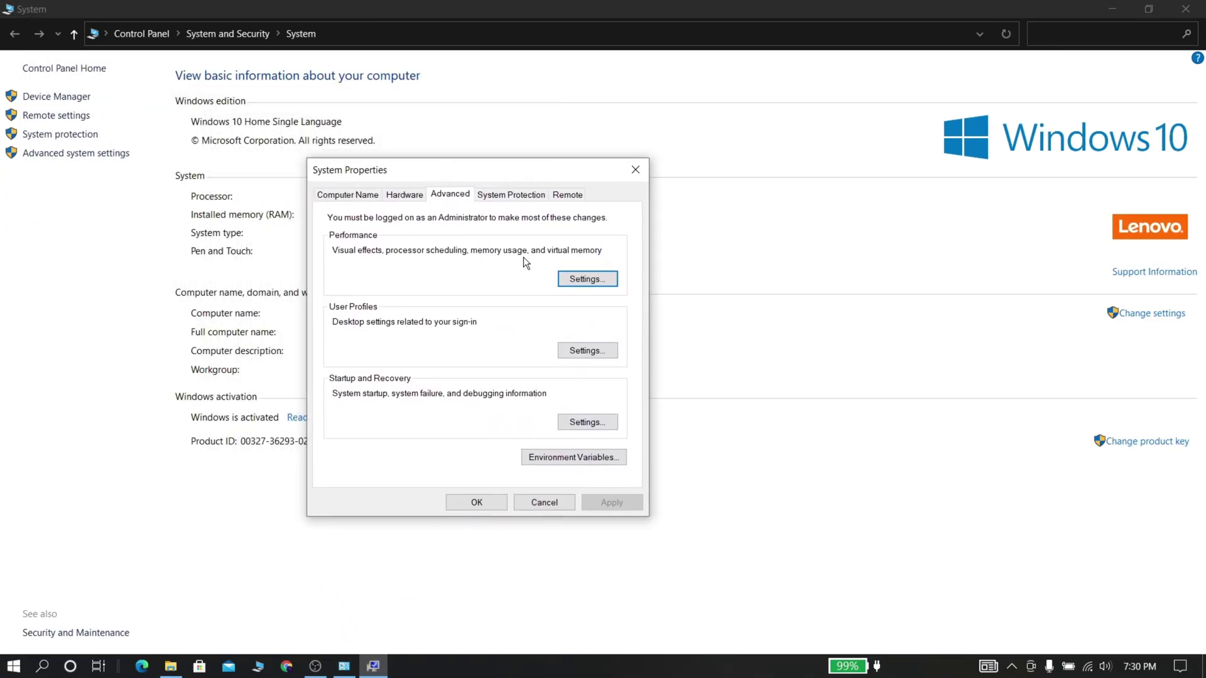
click(591, 281)
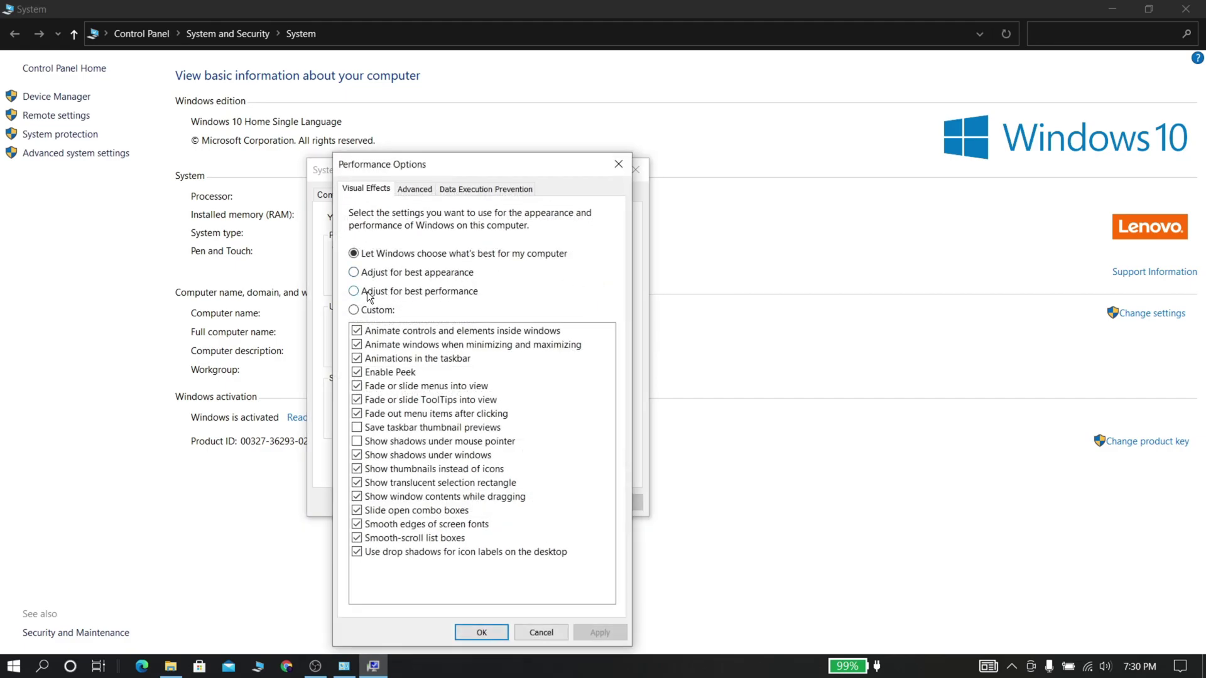
click(412, 295)
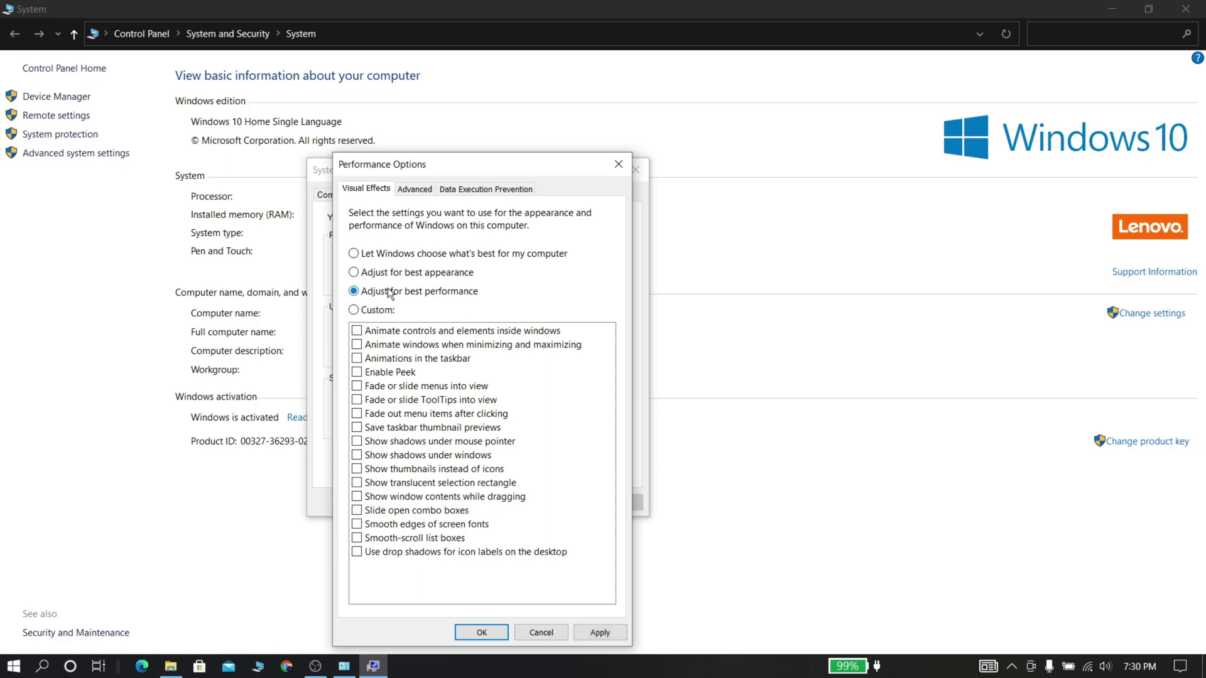
click(356, 470)
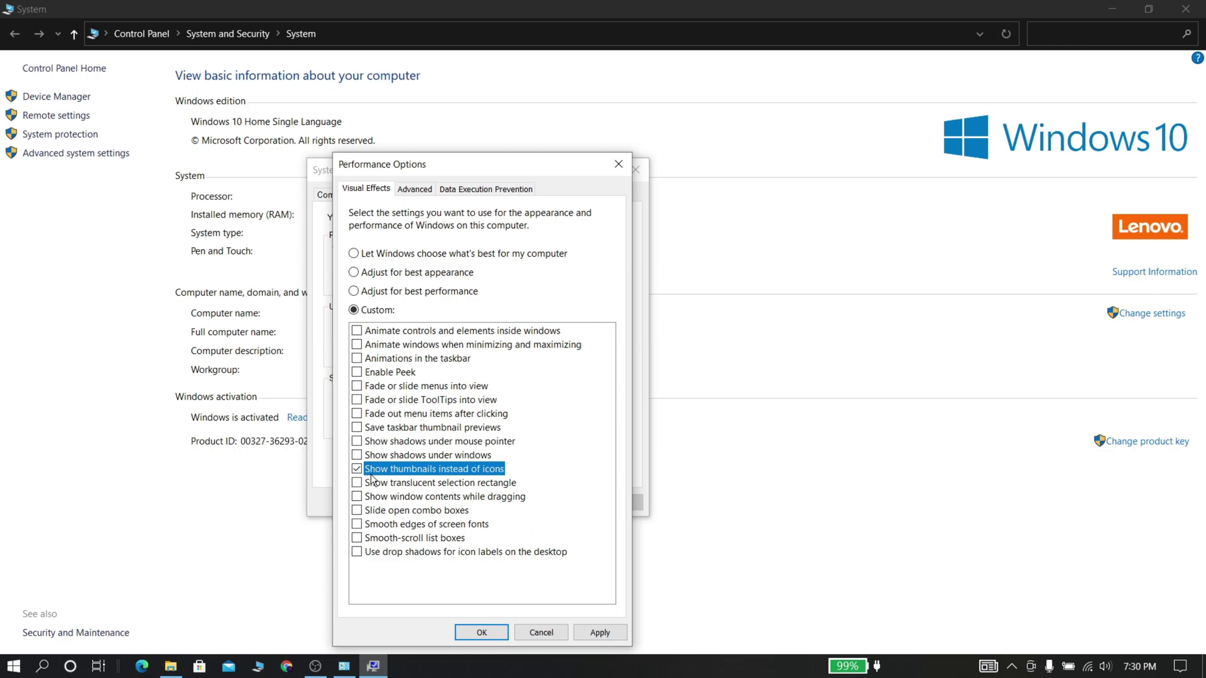
click(357, 525)
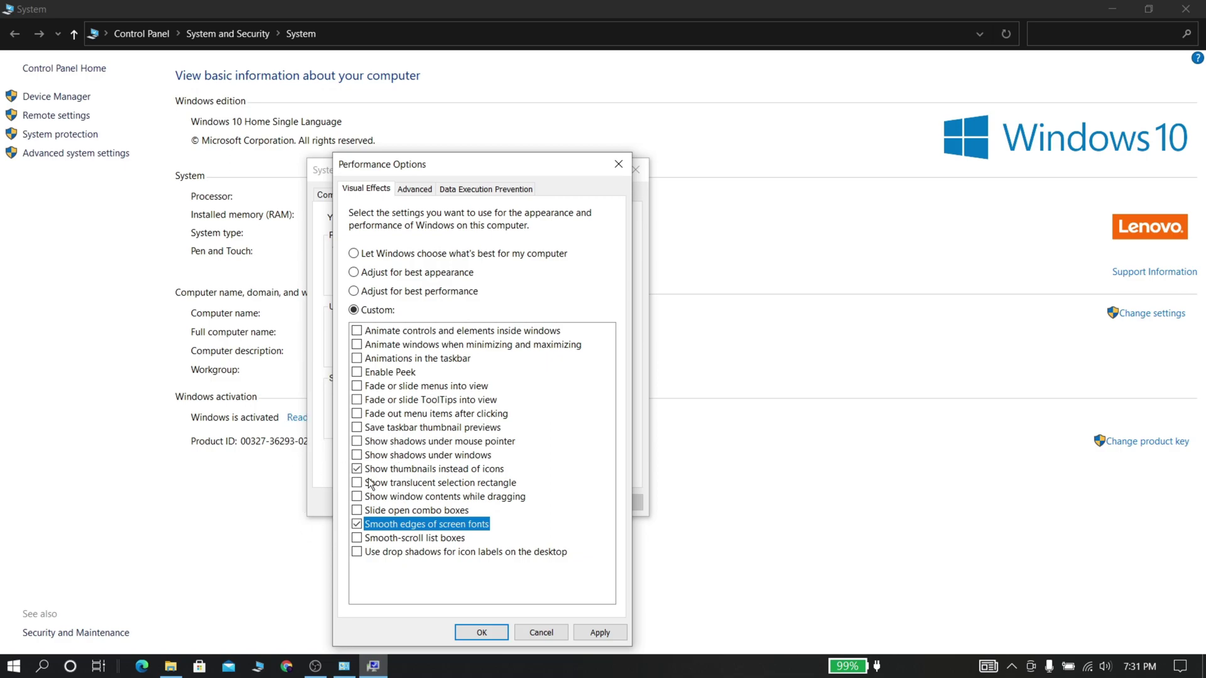
click(601, 636)
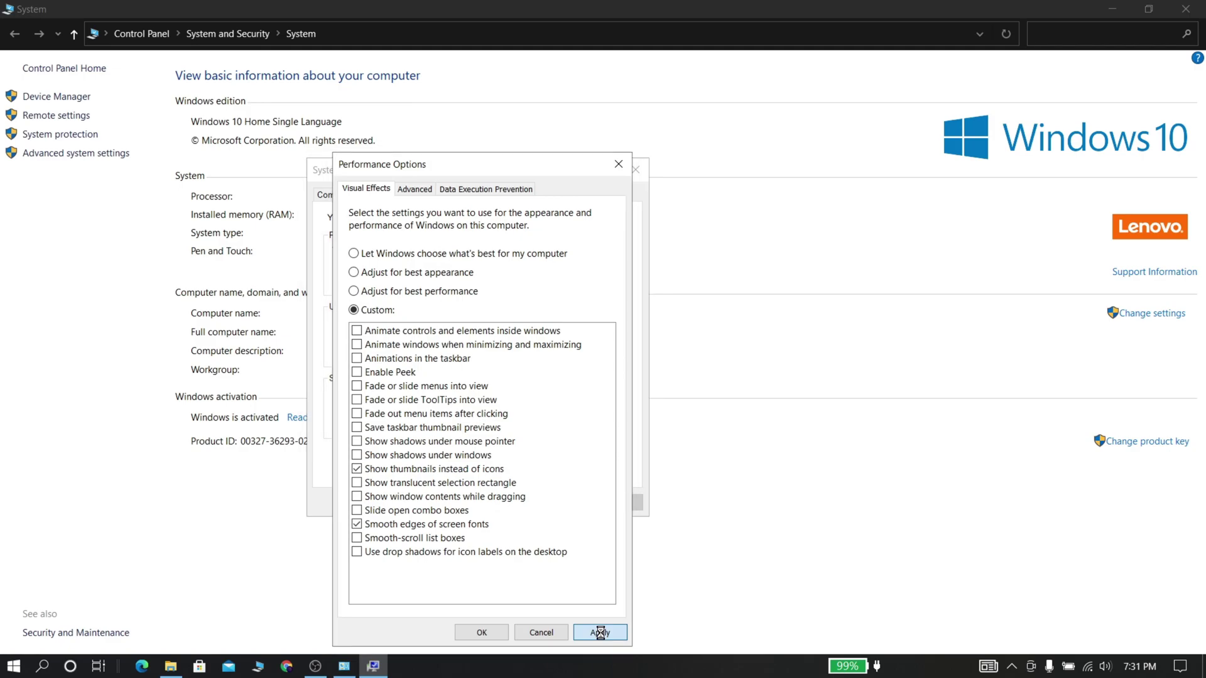
click(480, 635)
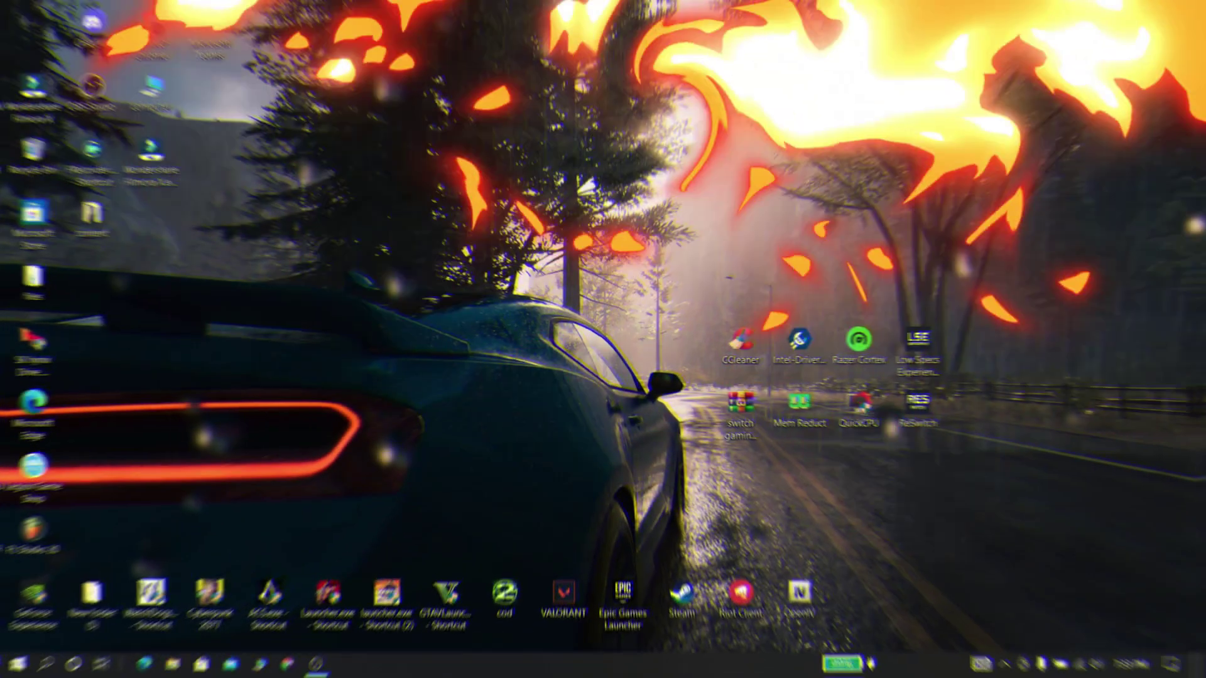
Switch the Xbox Game Bar off in Gaming settings and go to the Game Mode page.
key(super)
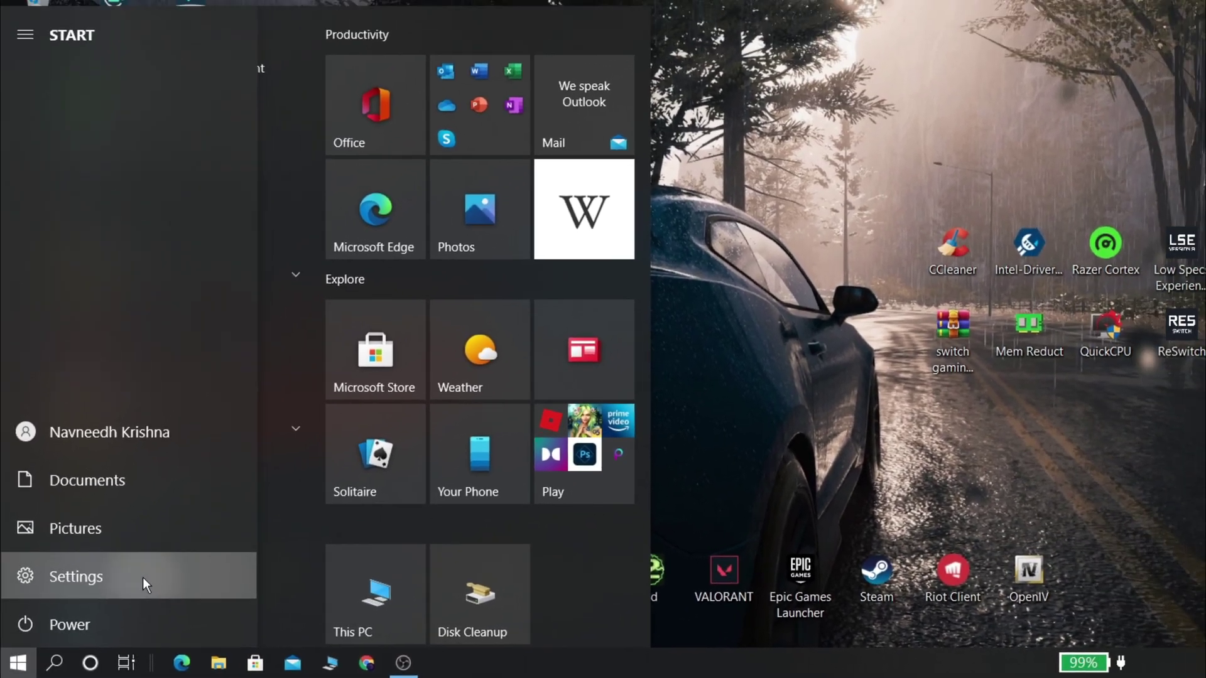
click(142, 578)
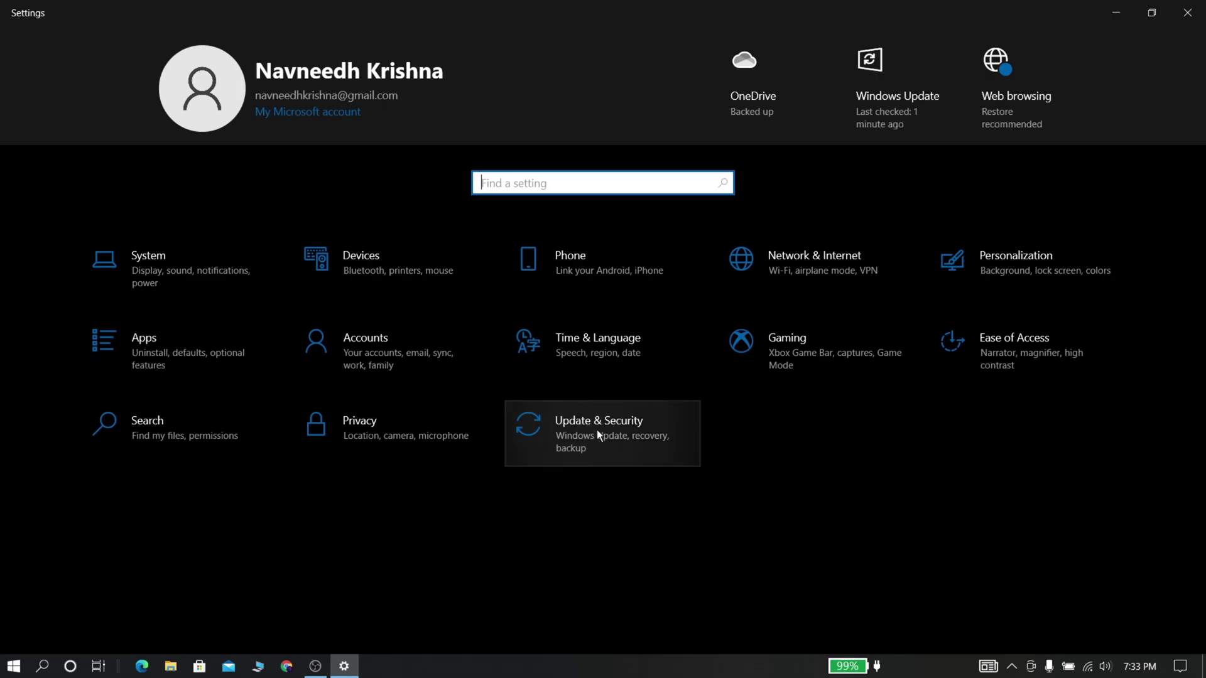
click(819, 350)
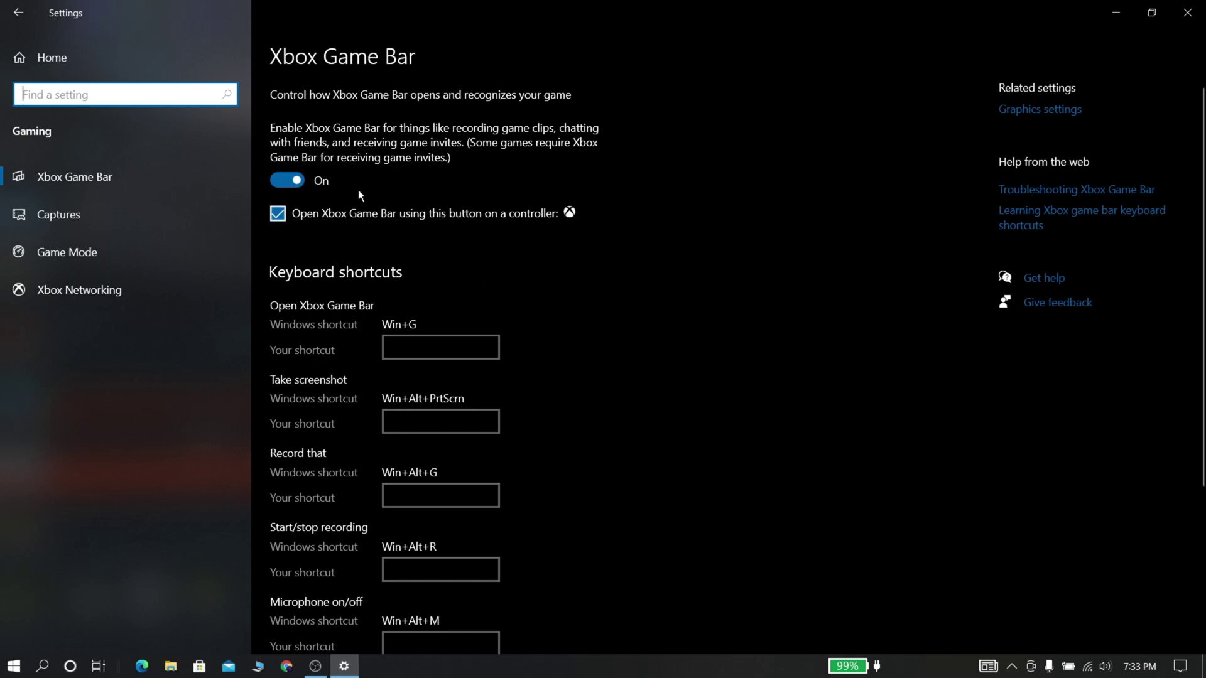
click(312, 188)
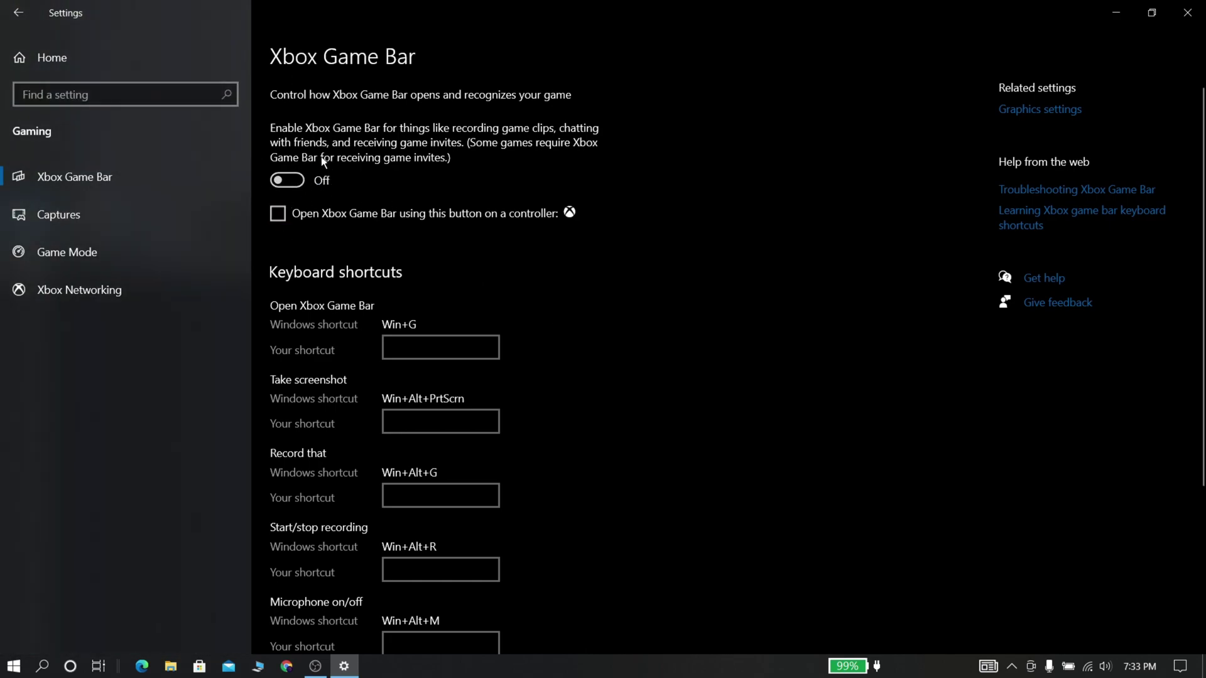
click(63, 251)
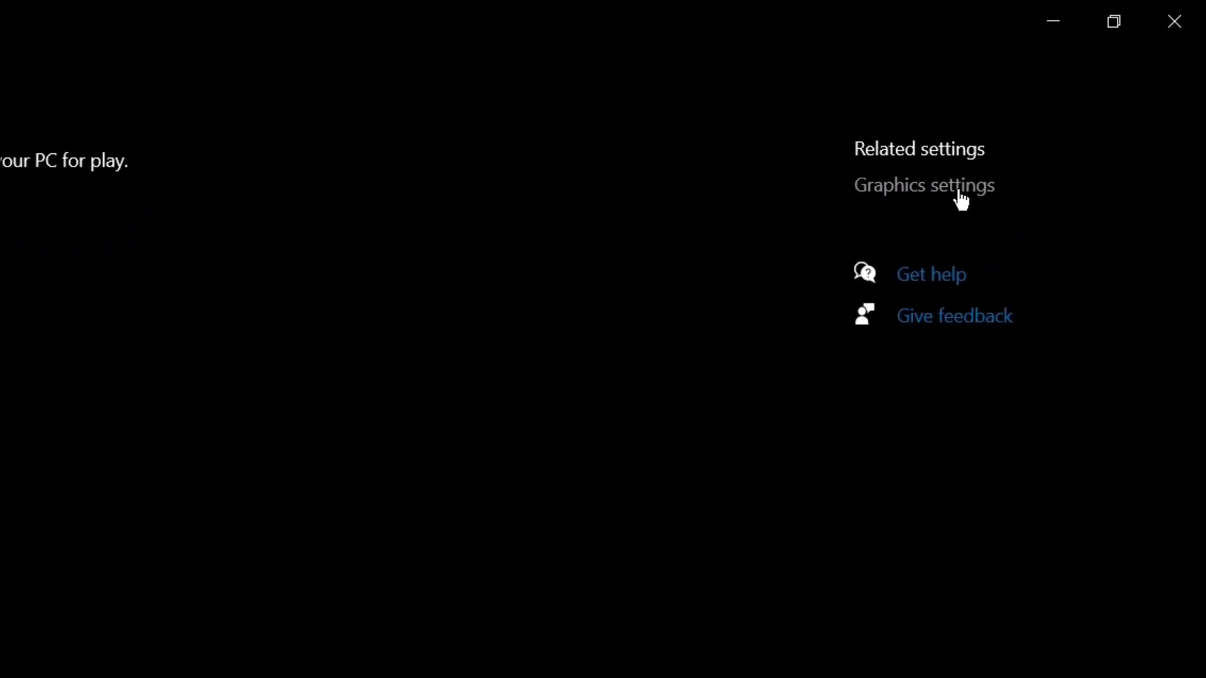
Turn on Hardware-accelerated GPU scheduling and add the Desktop's Launcher.exe shortcut to the graphics list.
click(916, 234)
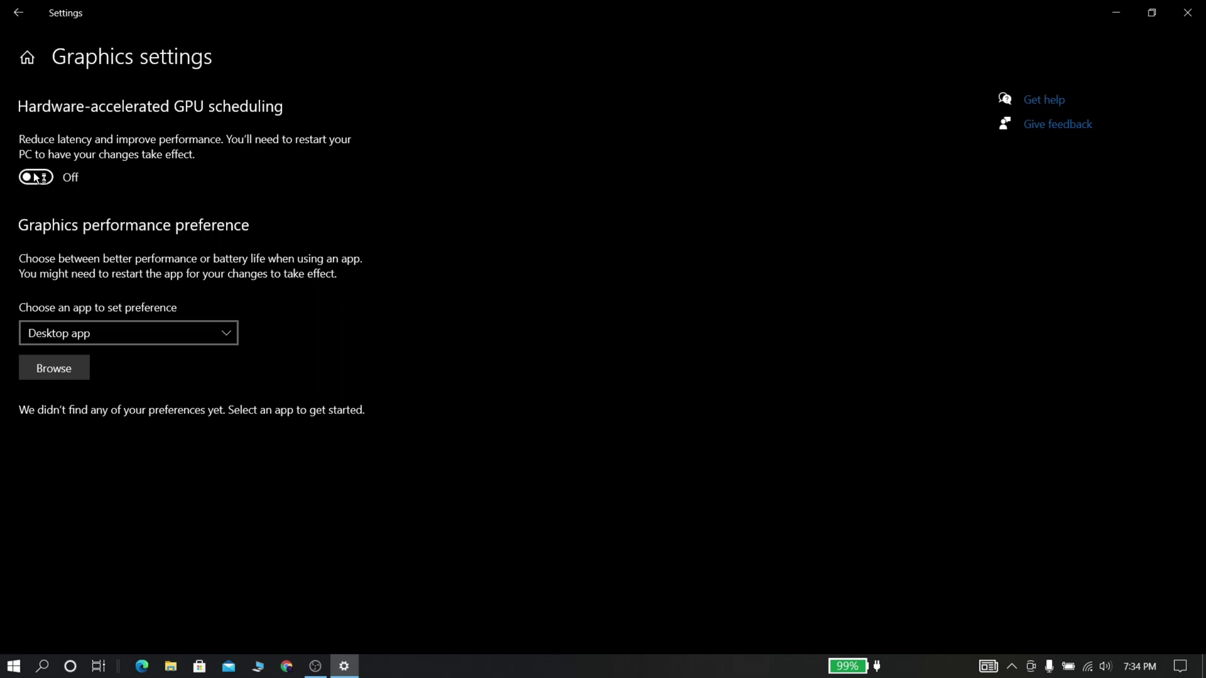
click(36, 177)
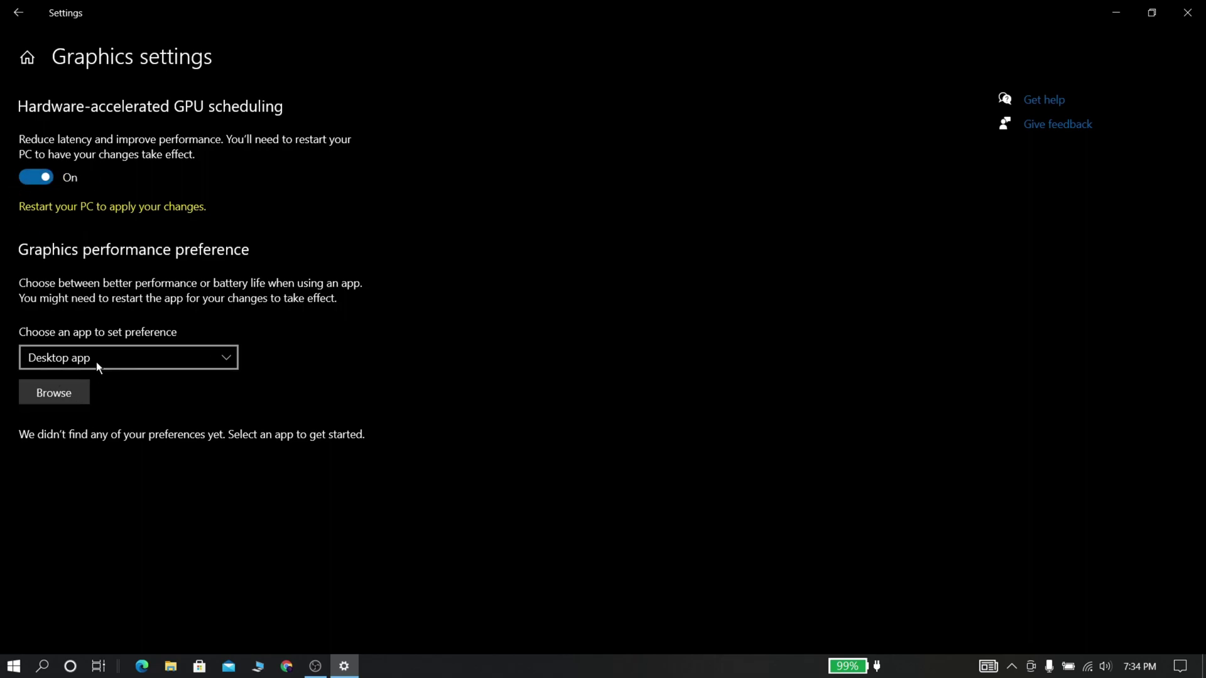
click(54, 393)
scroll(249, 222, down, 2)
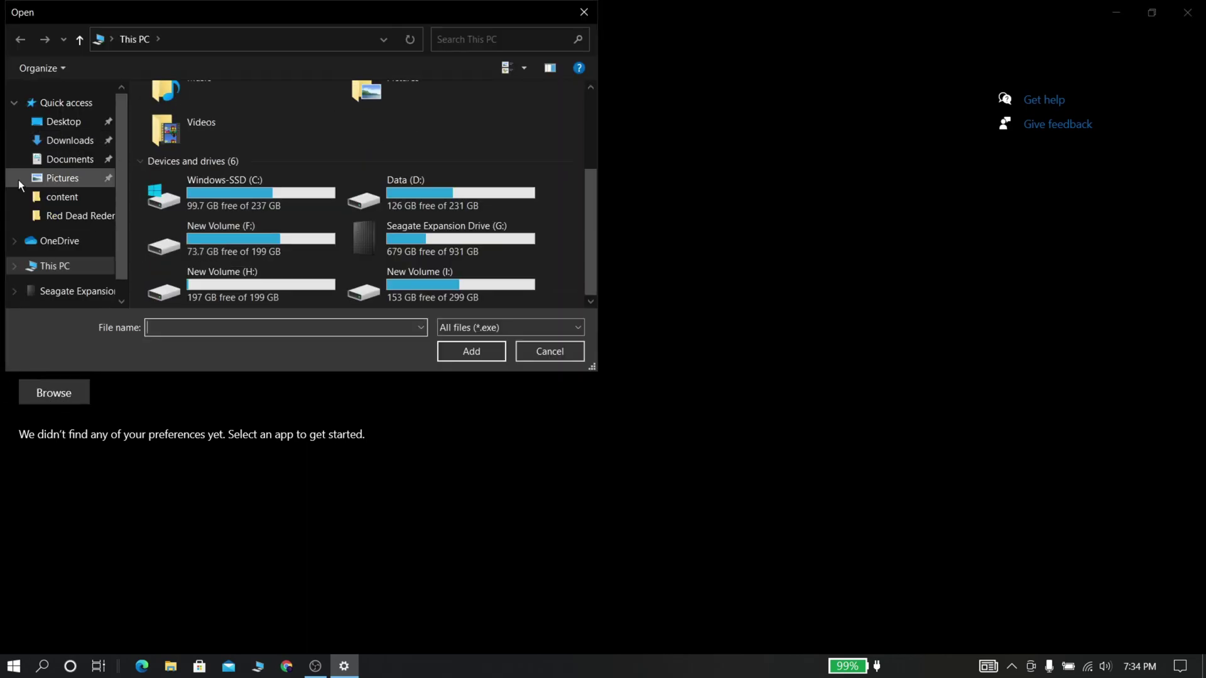
click(69, 121)
scroll(242, 133, down, 1)
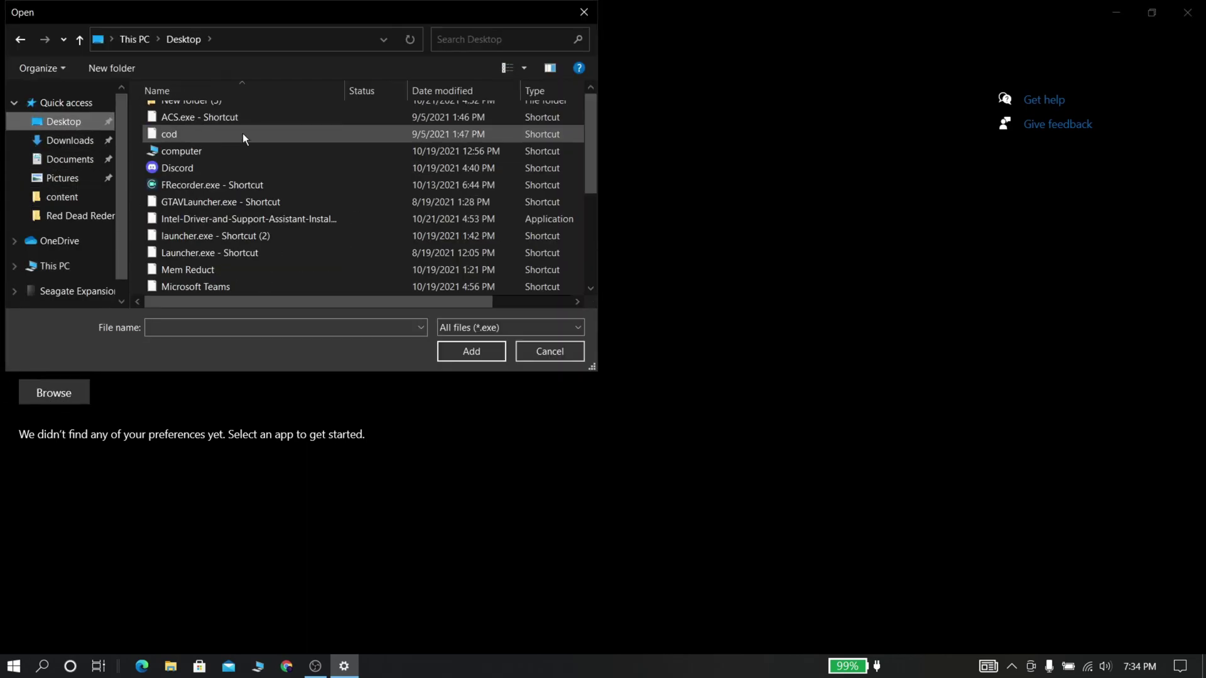
scroll(242, 133, down, 2)
scroll(211, 130, up, 1)
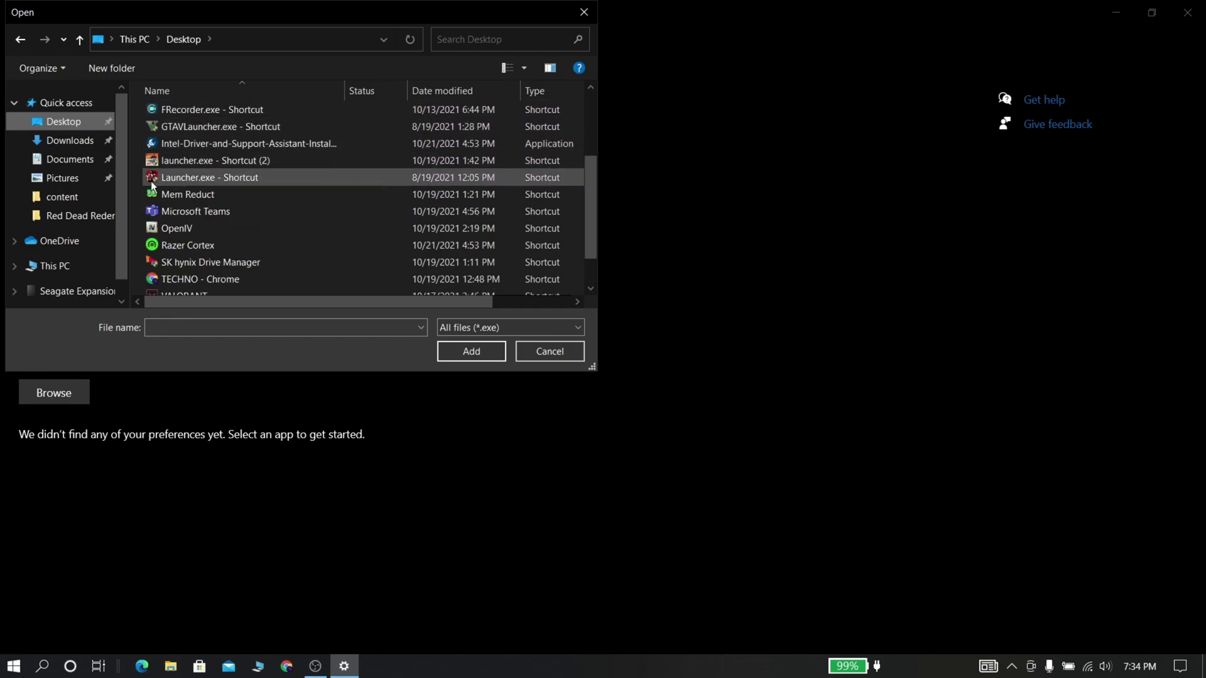
double_click(209, 176)
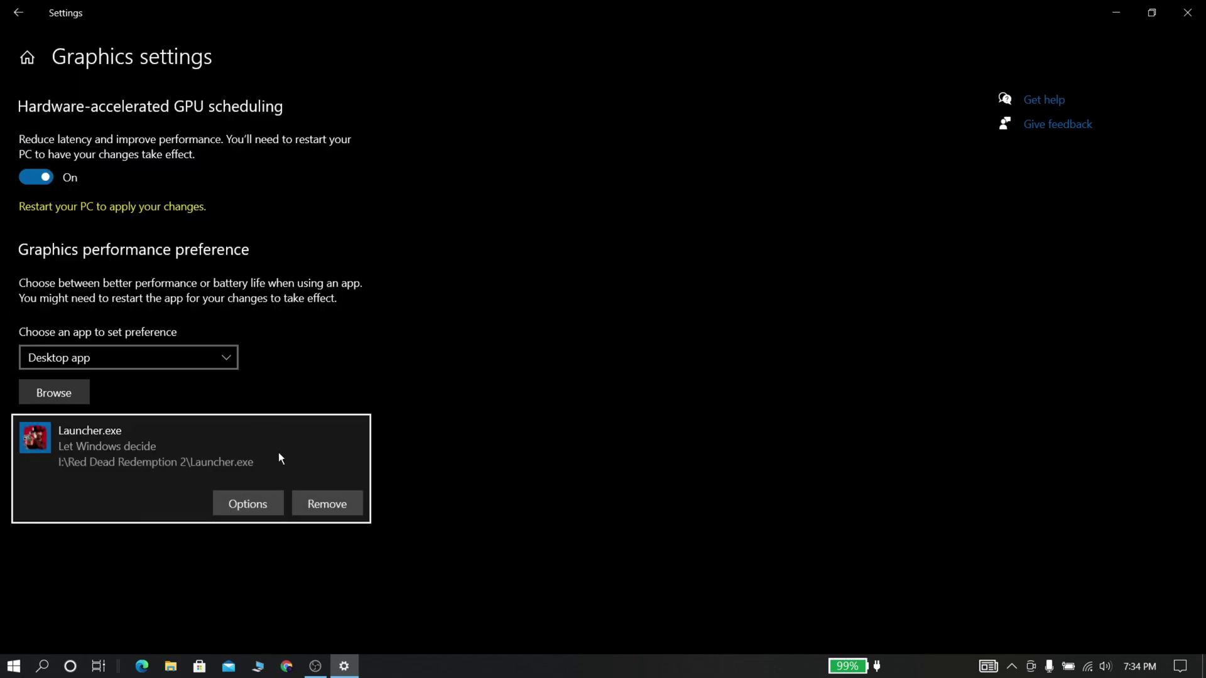
Set Launcher.exe's graphics preference to High performance and save it.
click(238, 502)
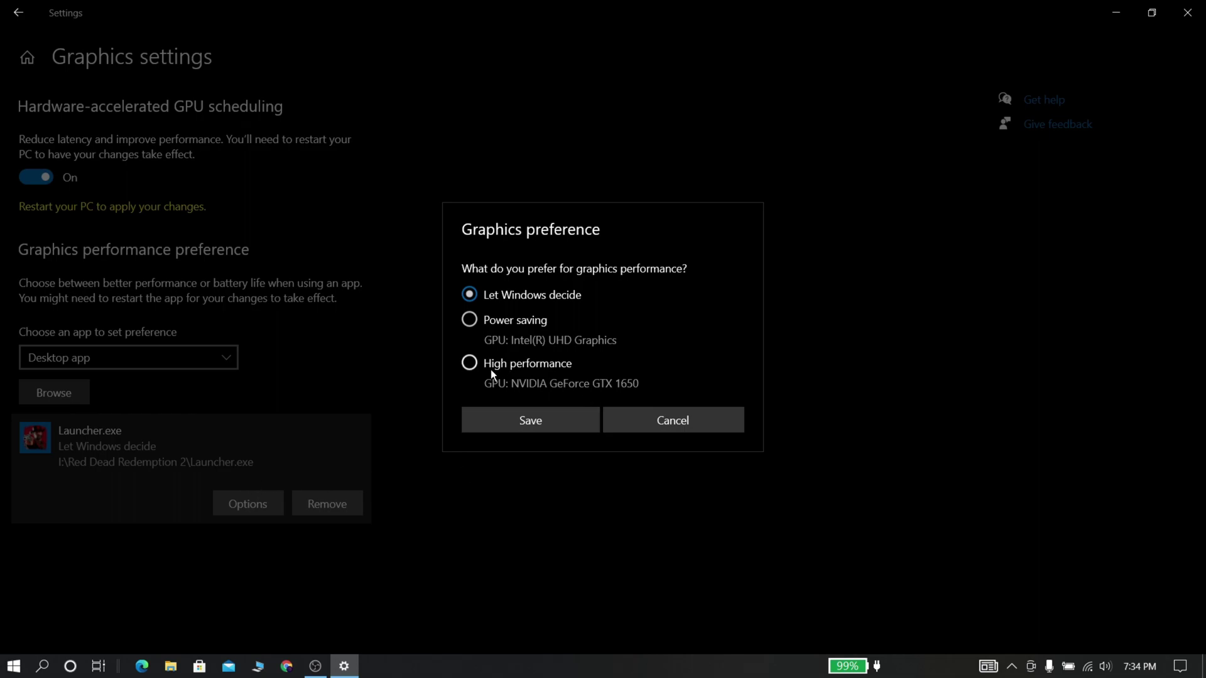
click(470, 364)
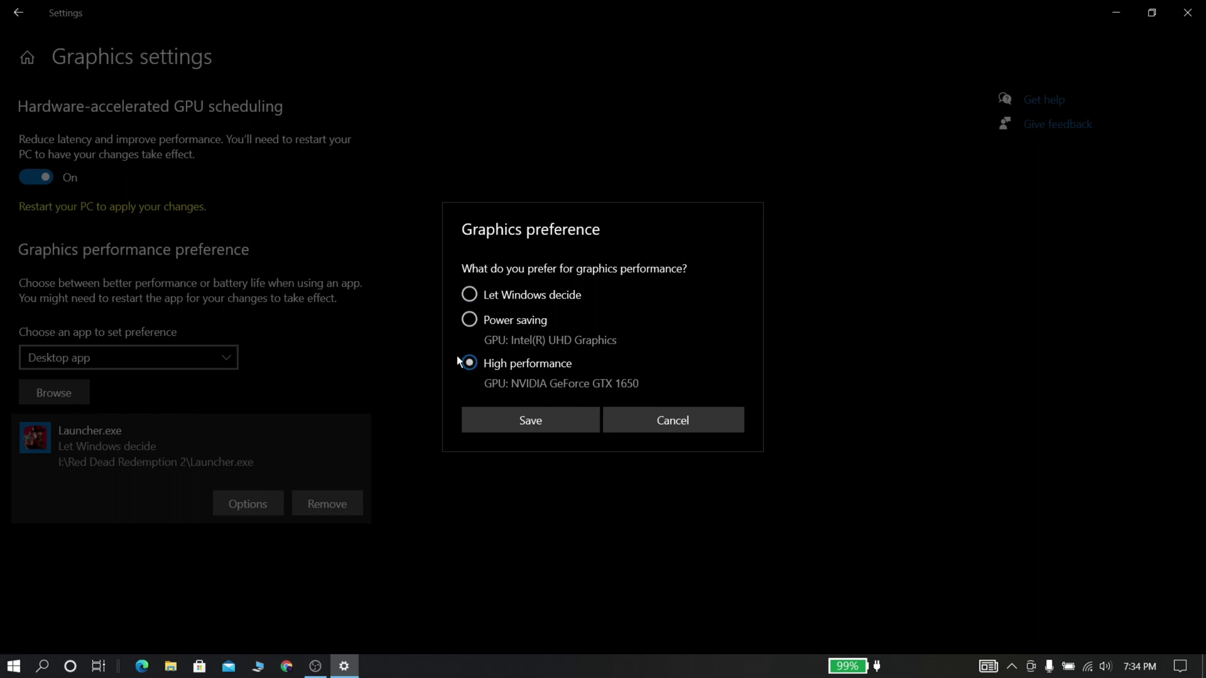
click(504, 429)
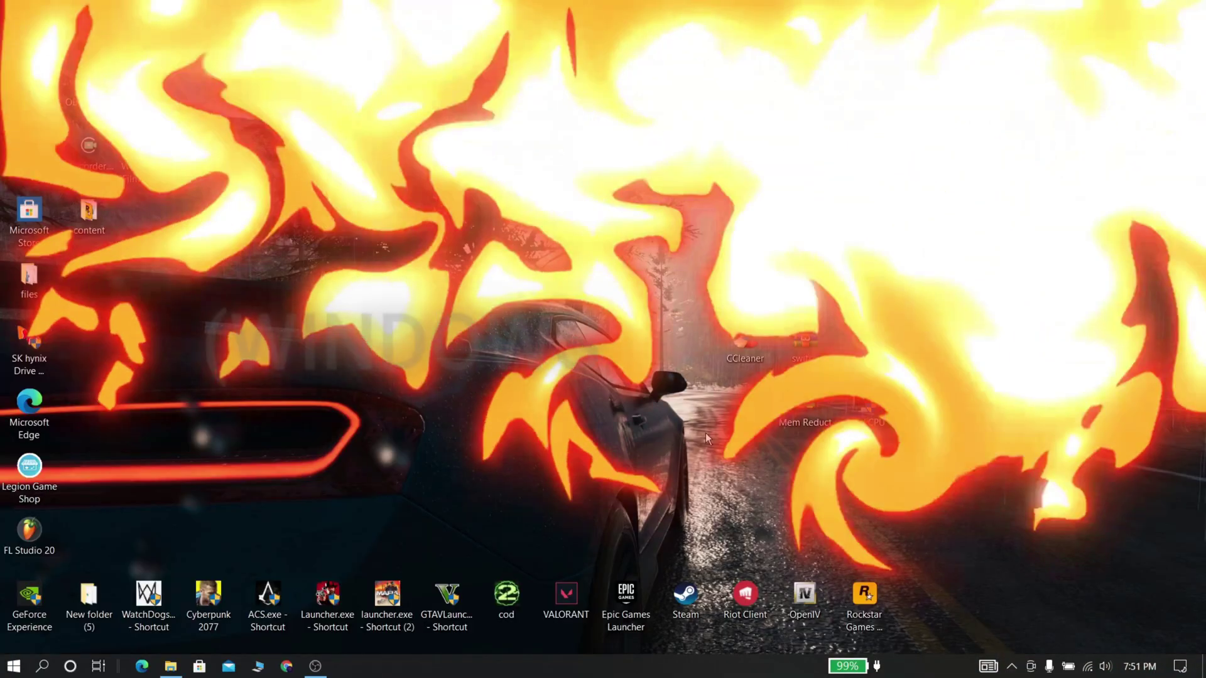
Launch msconfig and hide all Microsoft services on the Services tab.
key(super+r)
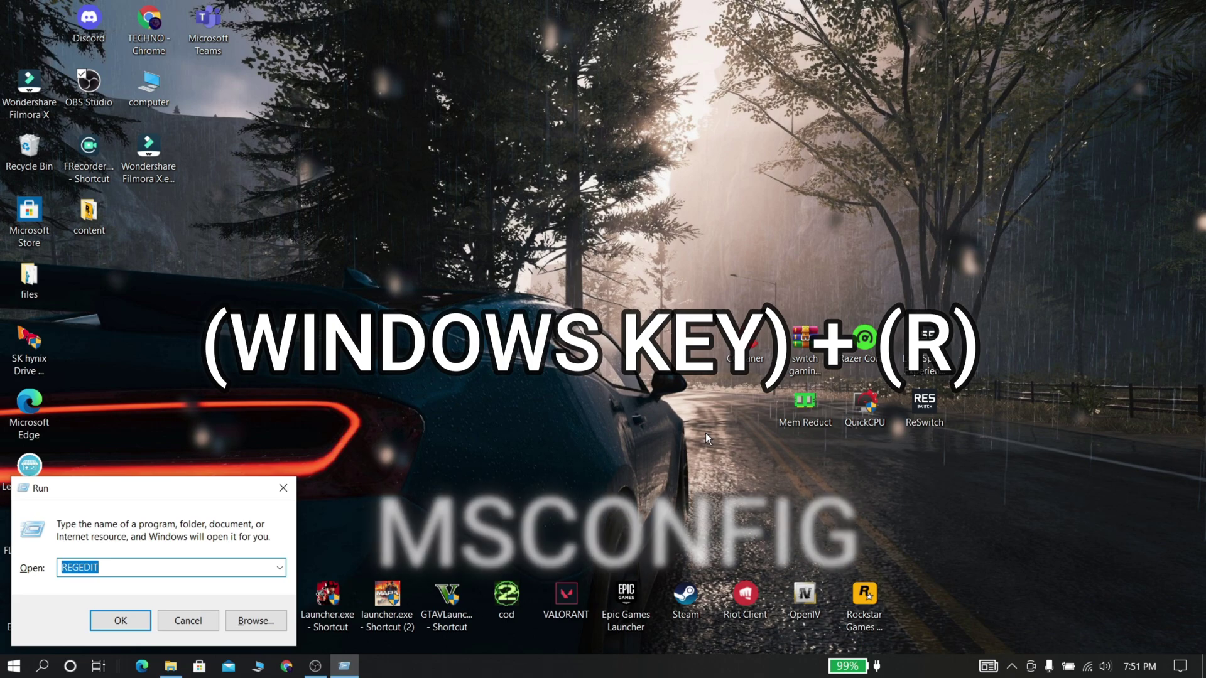
text(msconfig)
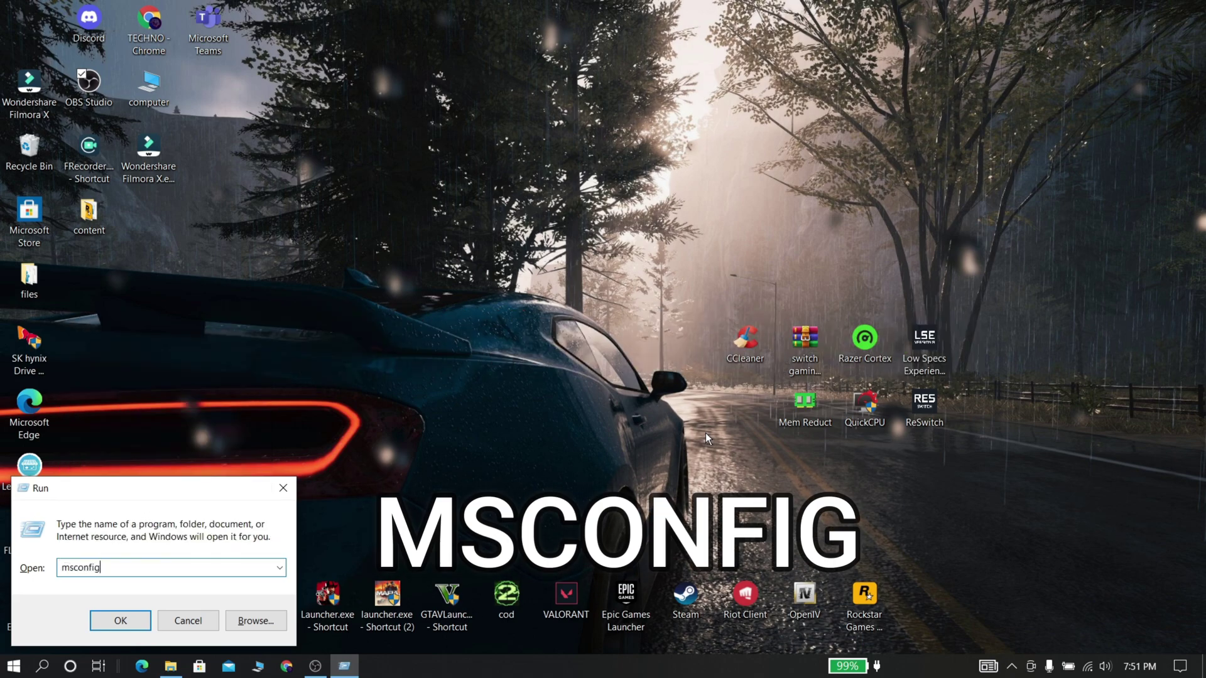
key(Return)
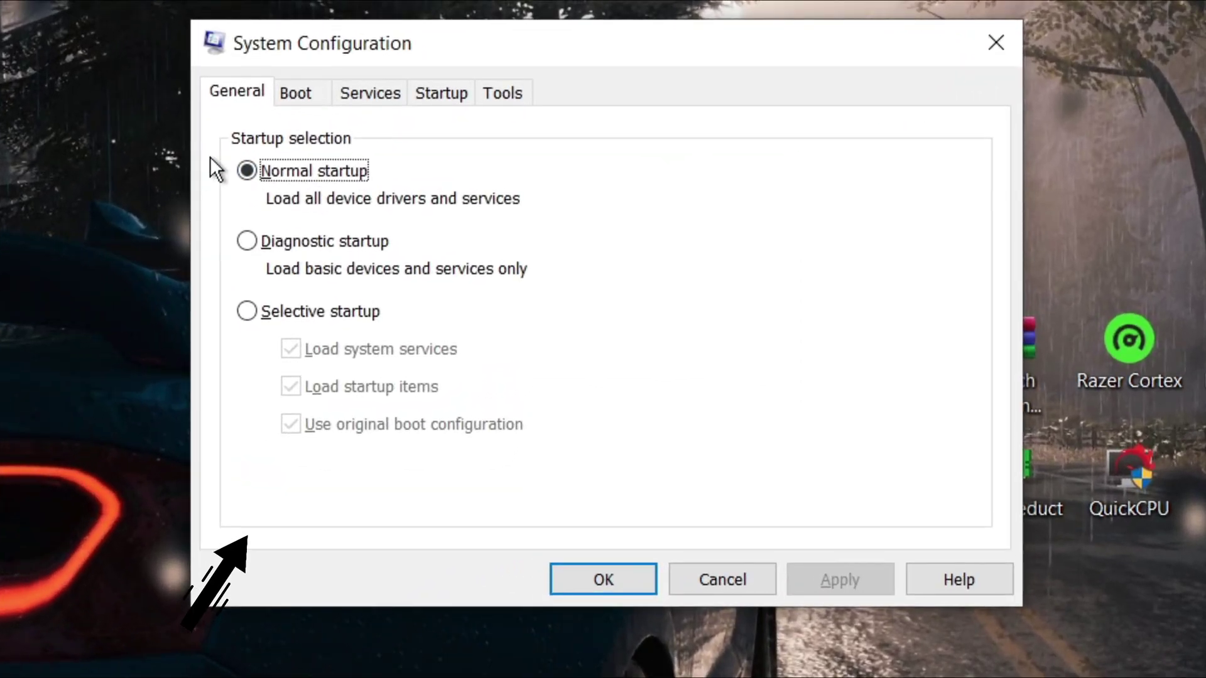
click(435, 162)
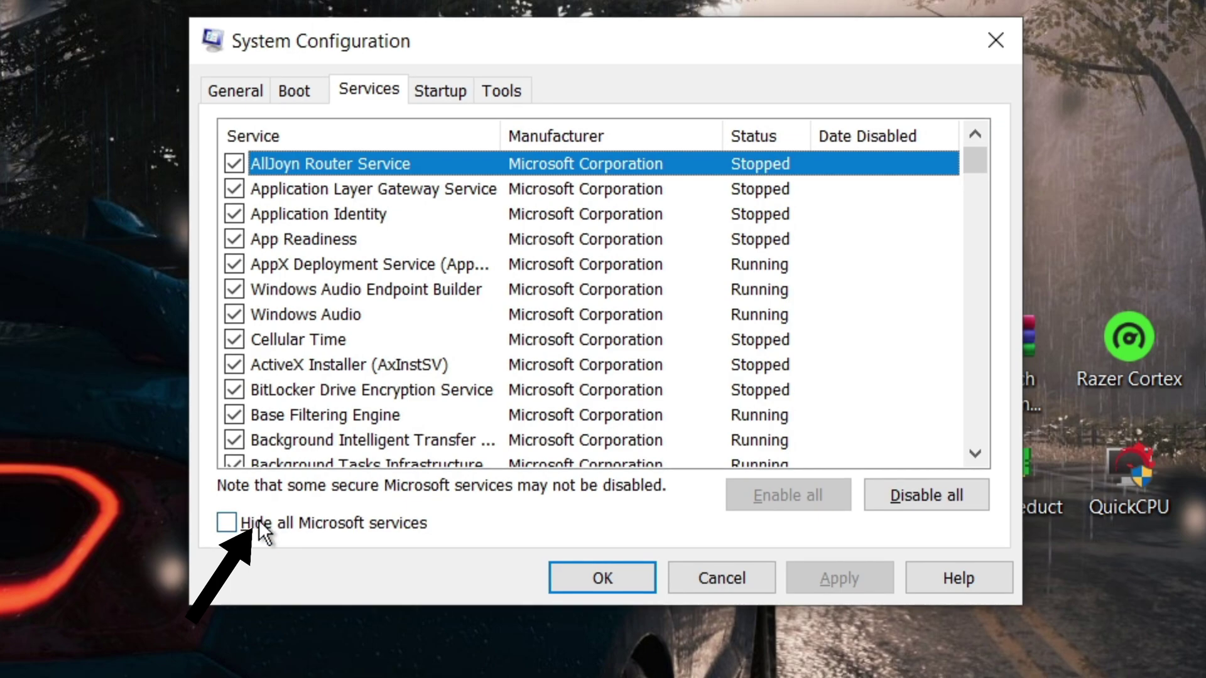
click(228, 521)
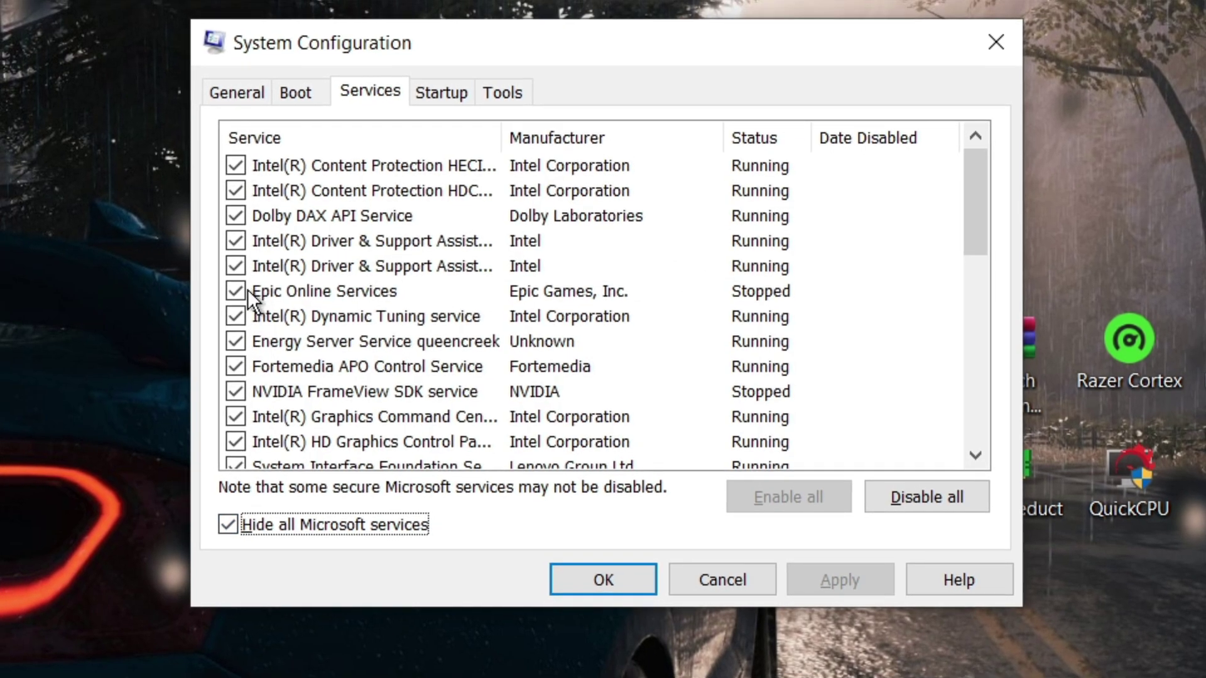
Uncheck Epic Online Services and Steam Client Service, then apply the changes.
click(236, 291)
scroll(357, 353, down, 5)
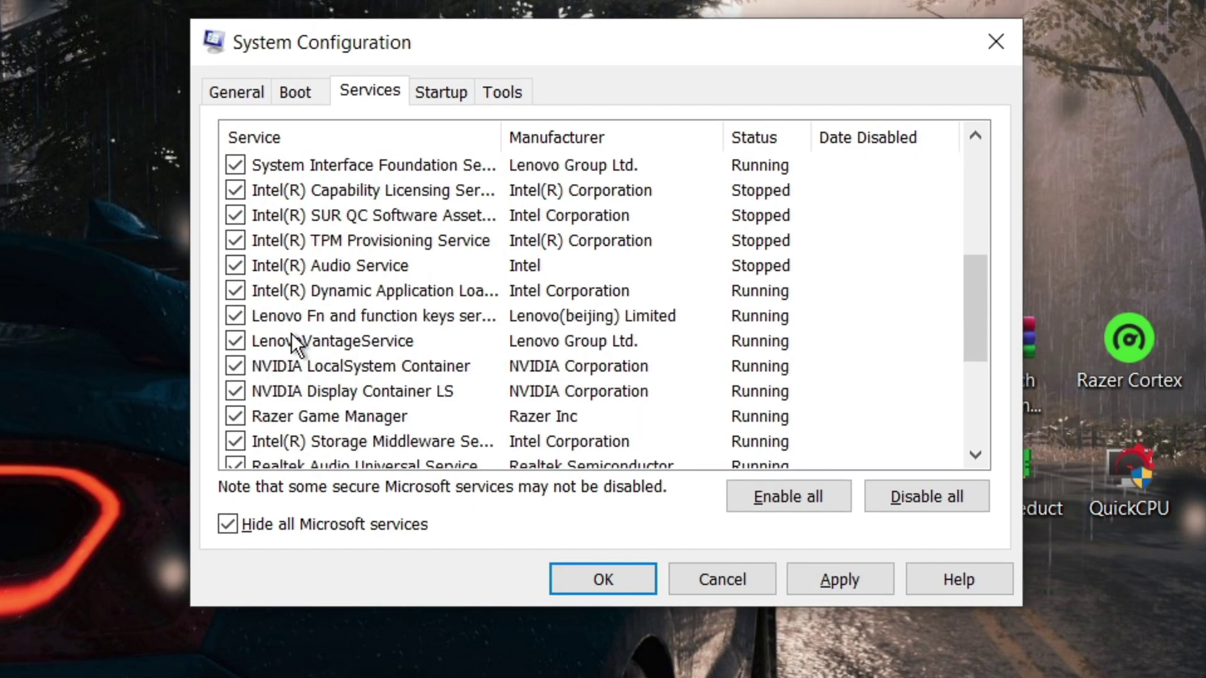
scroll(239, 416, down, 2)
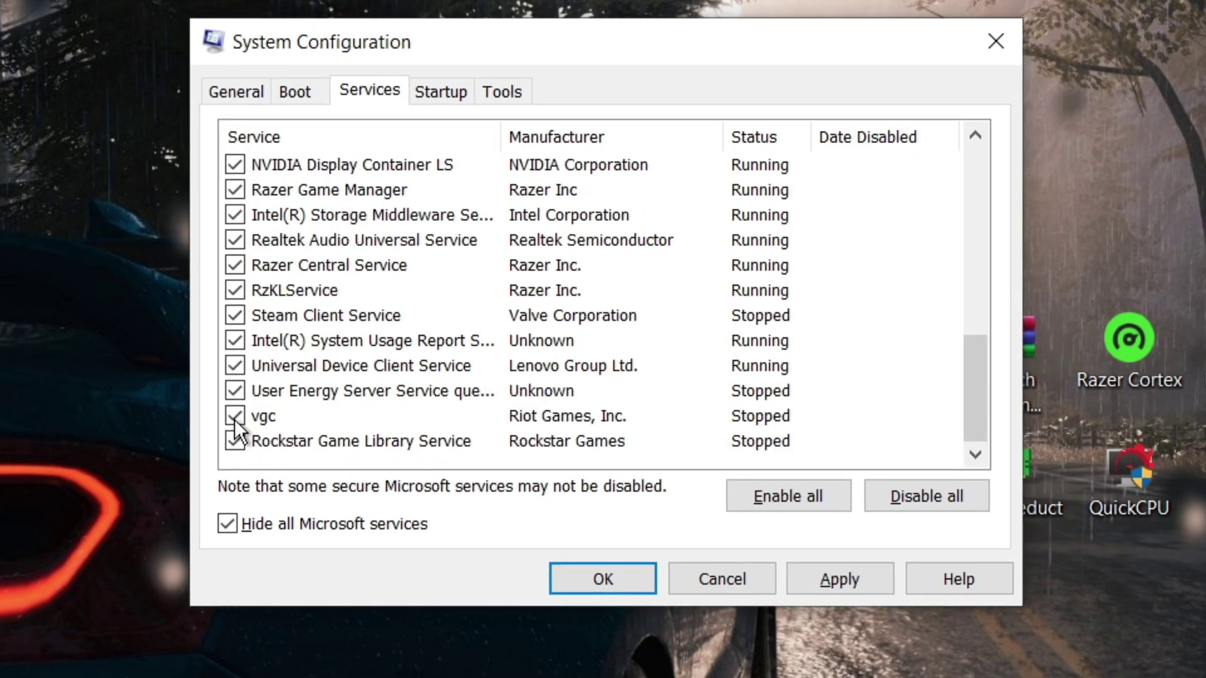
click(236, 314)
scroll(264, 308, up, 5)
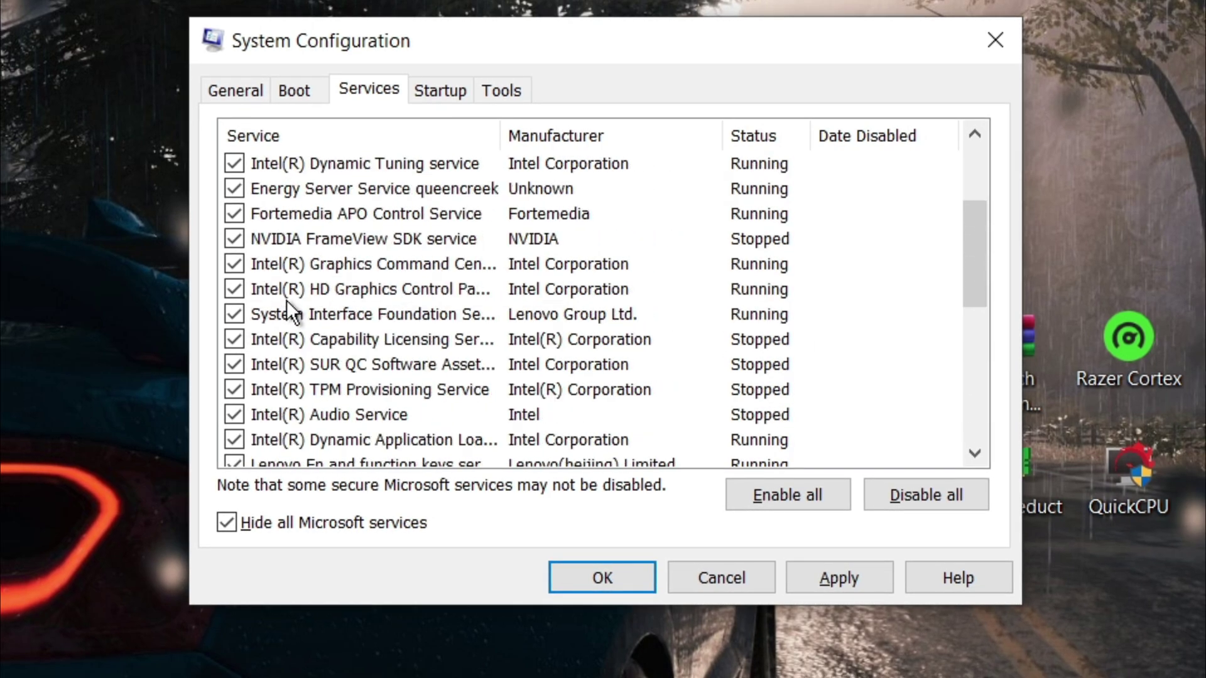
click(838, 581)
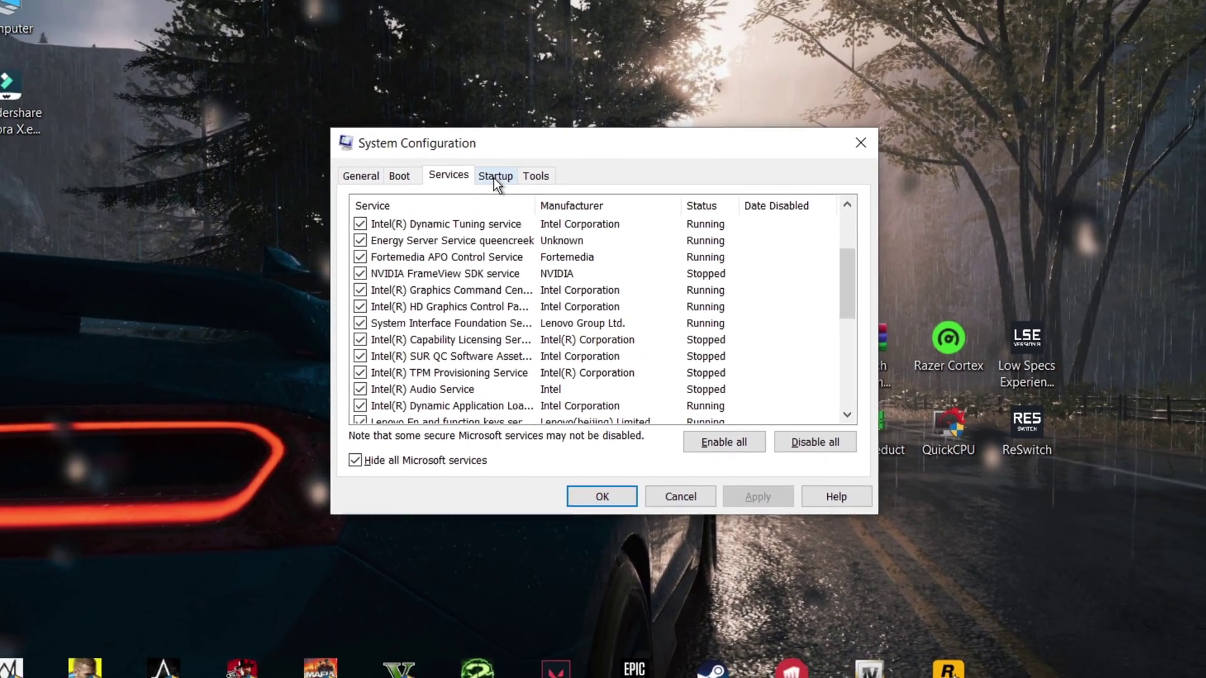
Open Task Manager's Startup list and inspect Xbox App Services, Windows Security and Skype for Business.
click(441, 91)
click(626, 260)
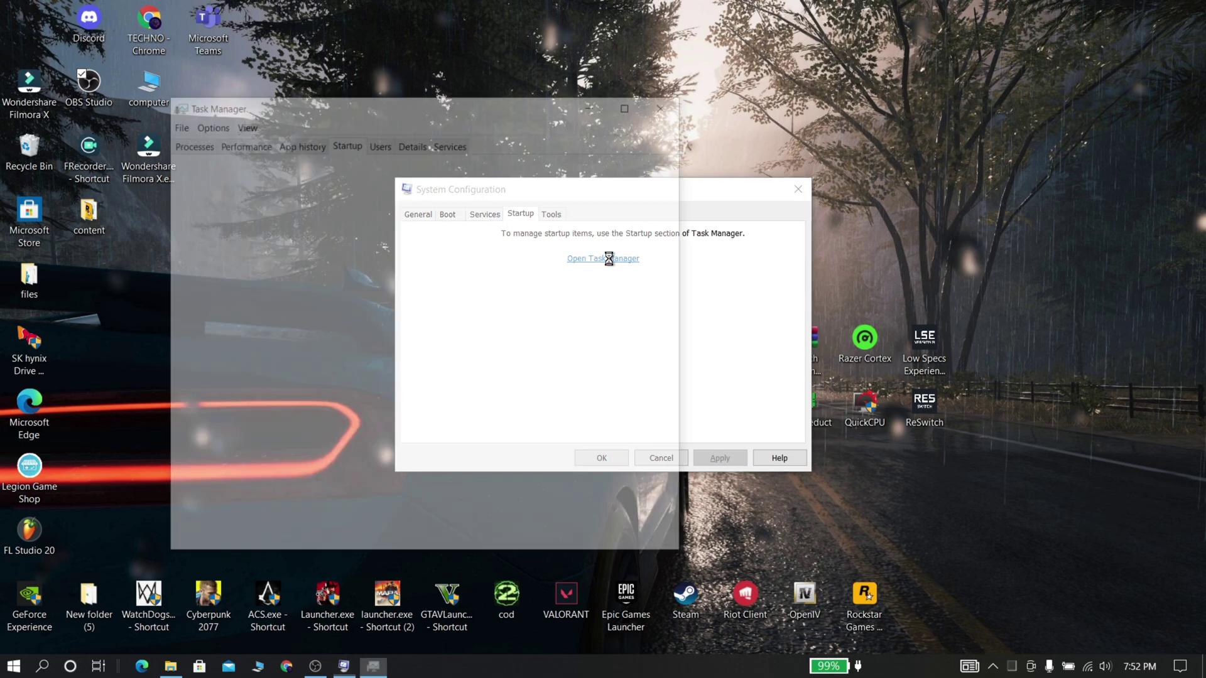
right_click(377, 240)
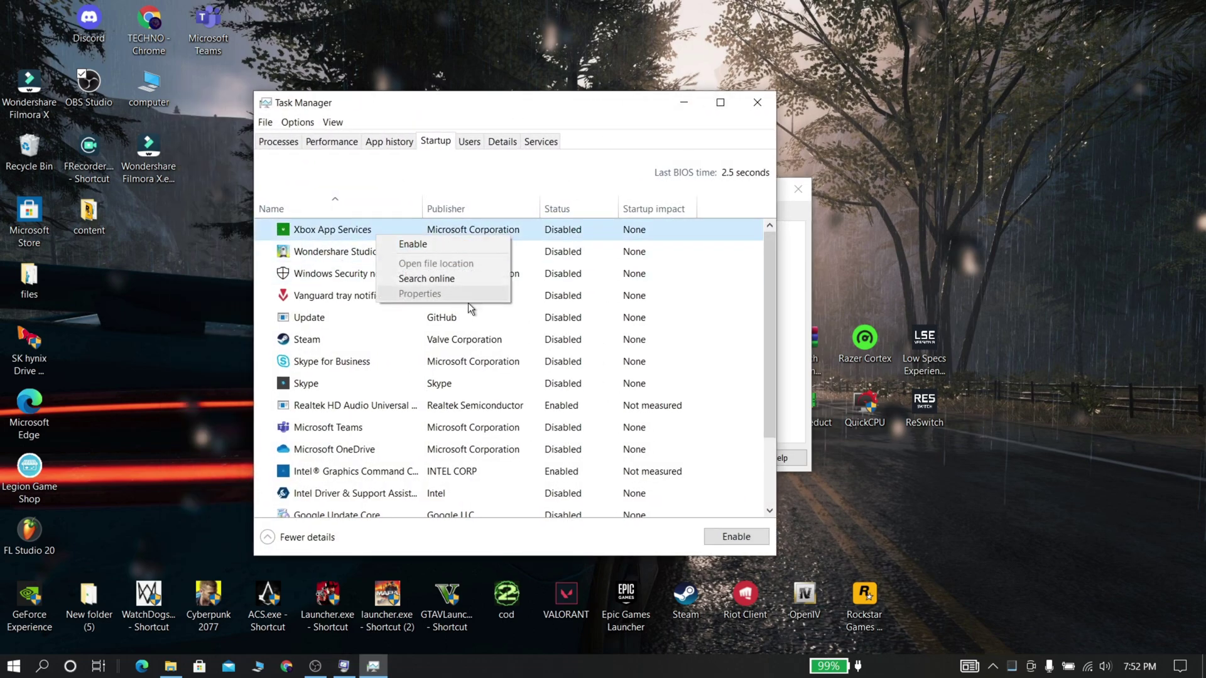
right_click(619, 277)
click(402, 361)
scroll(553, 389, down, 2)
scroll(402, 362, up, 2)
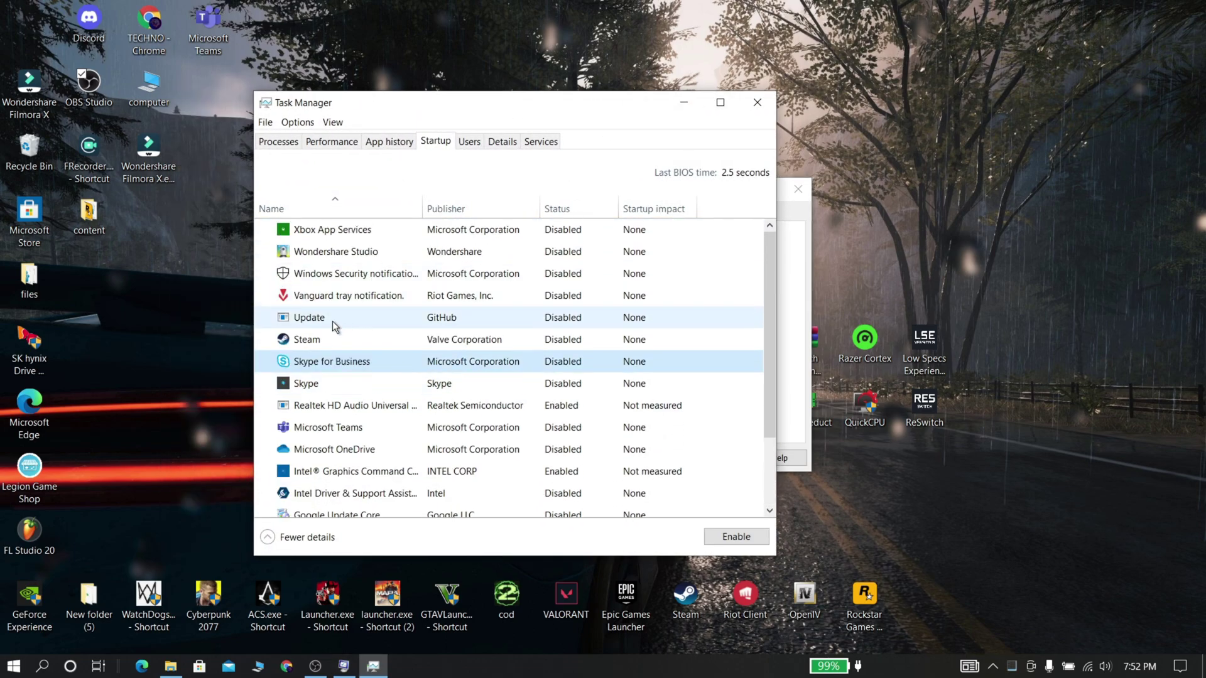
scroll(356, 384, down, 1)
scroll(356, 408, up, 1)
Inspect Realtek HD Audio, Intel Driver & Support Assistant, Skype, Teams and Update entries, then close Task Manager.
click(383, 406)
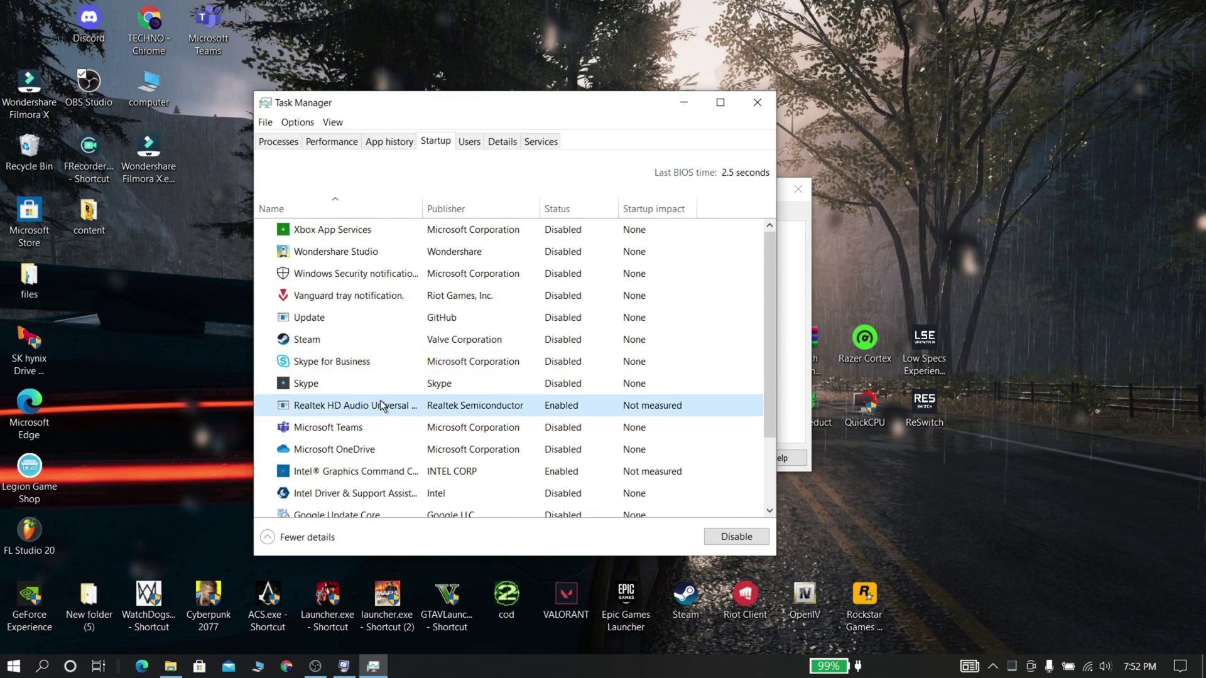
scroll(336, 411, down, 2)
click(316, 441)
scroll(411, 433, down, 2)
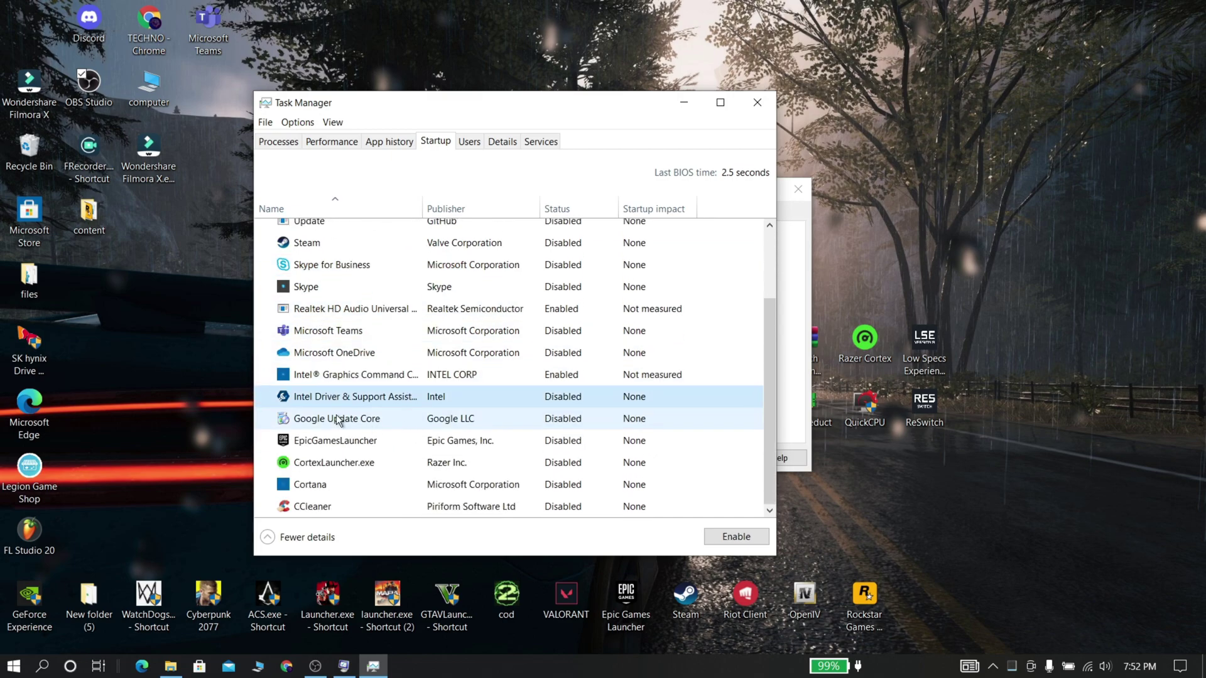
scroll(409, 342, up, 3)
right_click(477, 367)
right_click(477, 408)
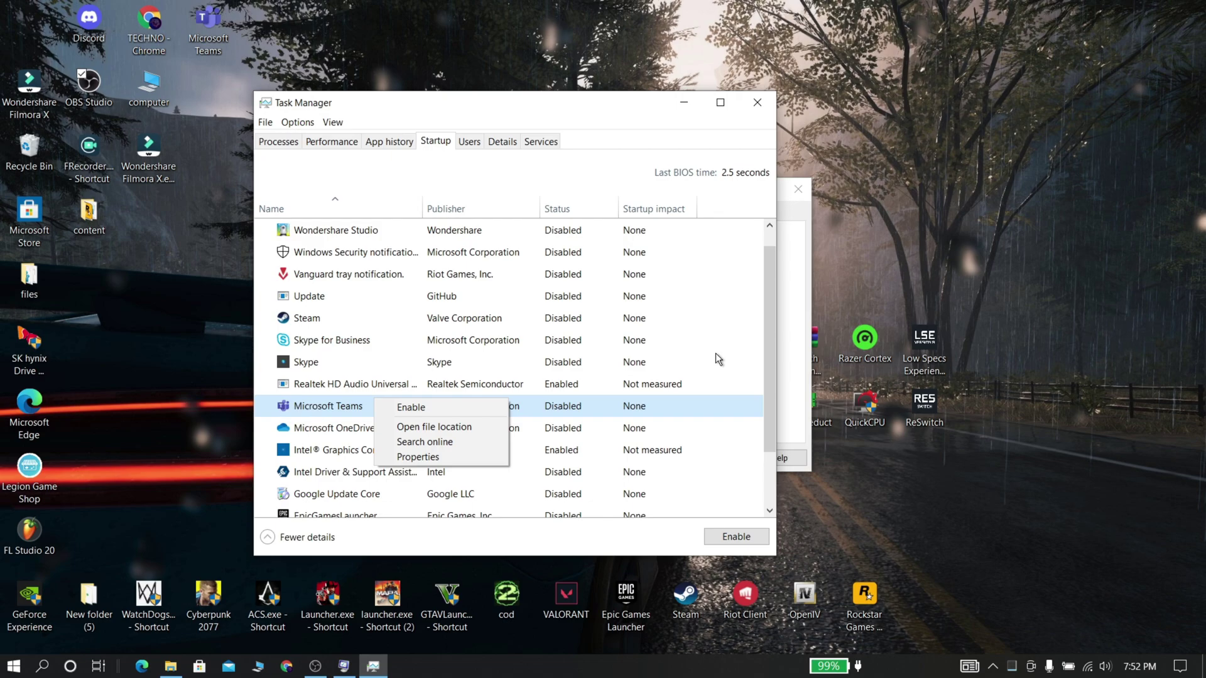
right_click(504, 298)
click(463, 209)
click(757, 102)
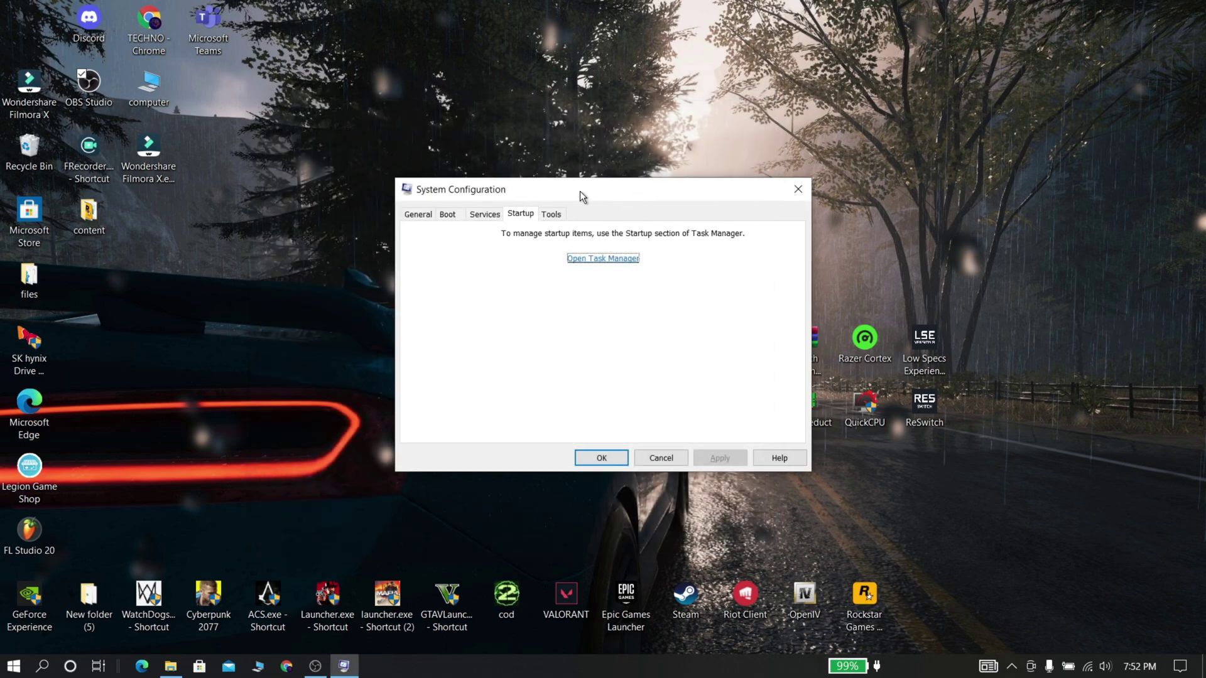
Close System Configuration with OK and open Background apps settings via search.
click(584, 458)
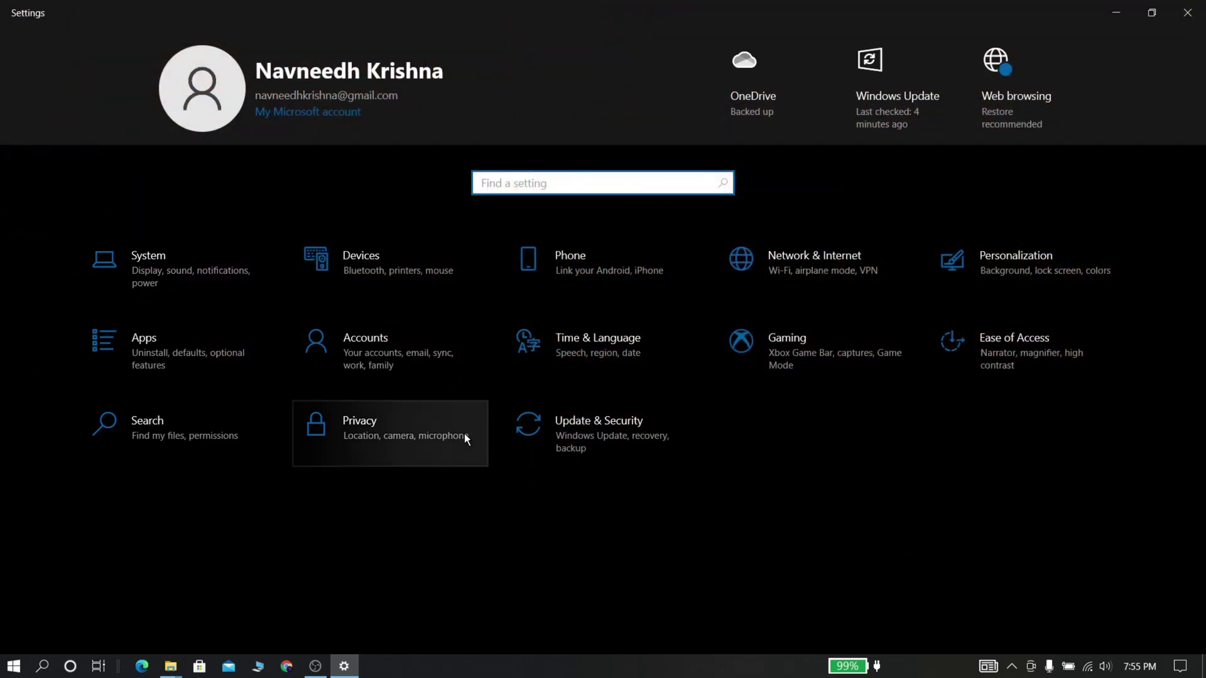
text(bac)
key(Down)
key(Down)
key(Down)
key(Down)
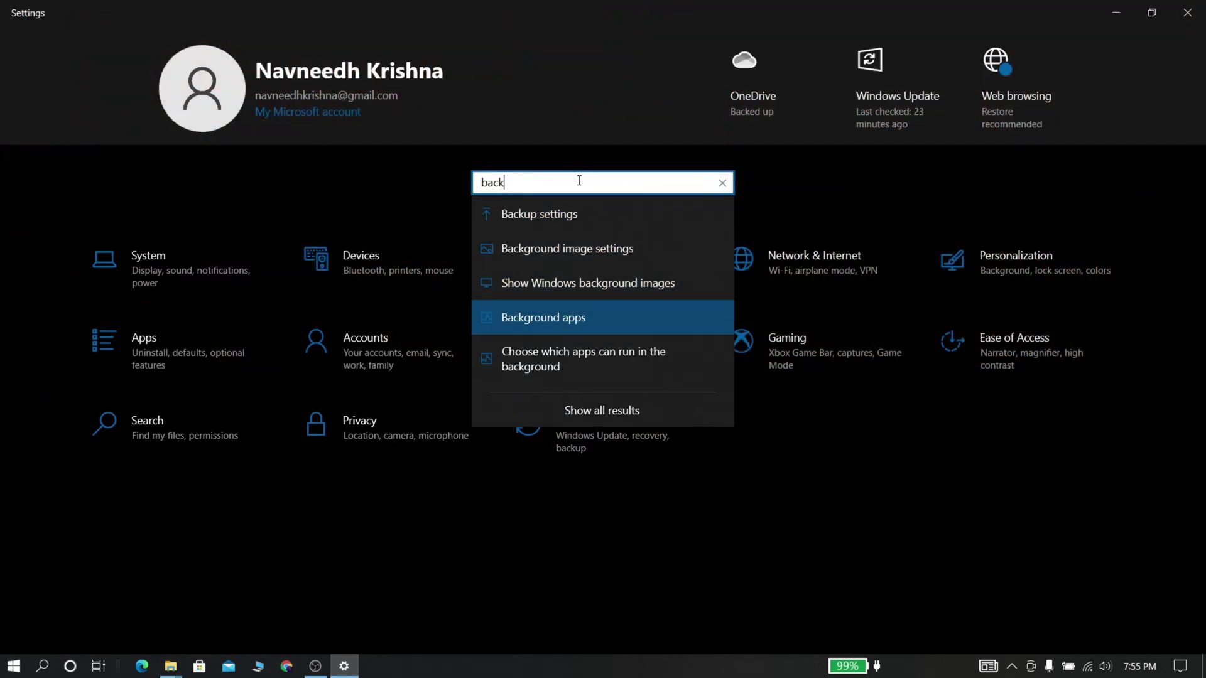
key(Return)
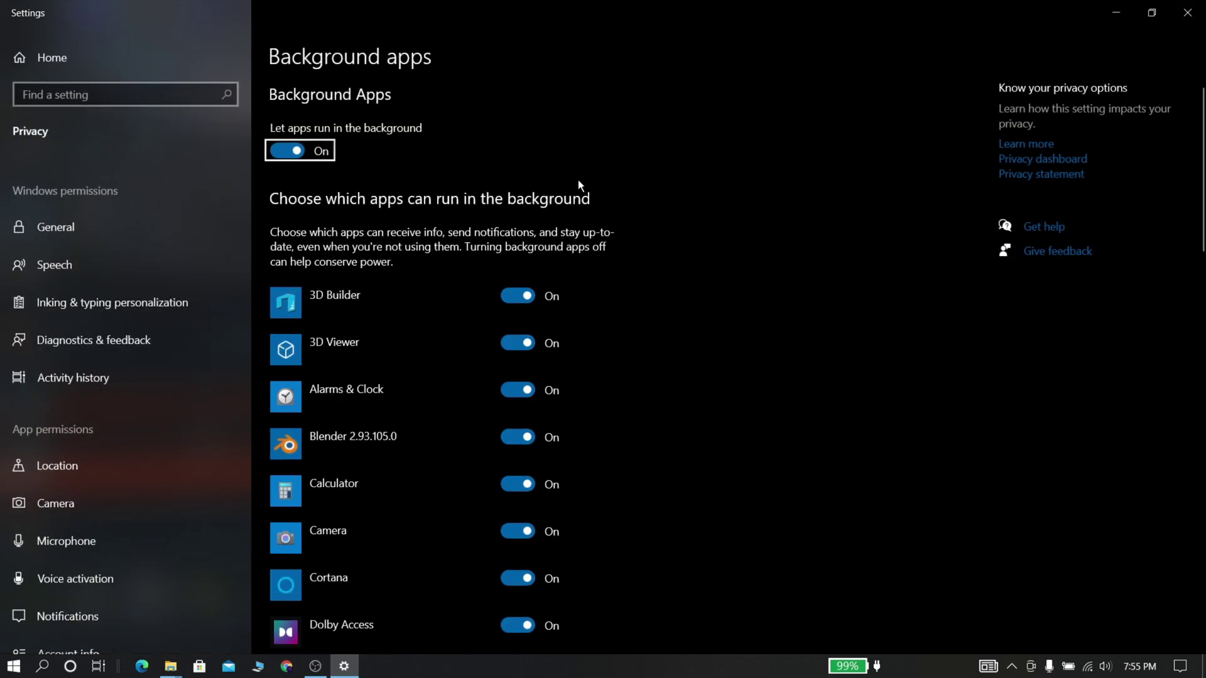
Switch Let apps run in the background off and close Settings.
scroll(577, 179, down, 10)
scroll(575, 181, down, 5)
scroll(575, 181, up, 15)
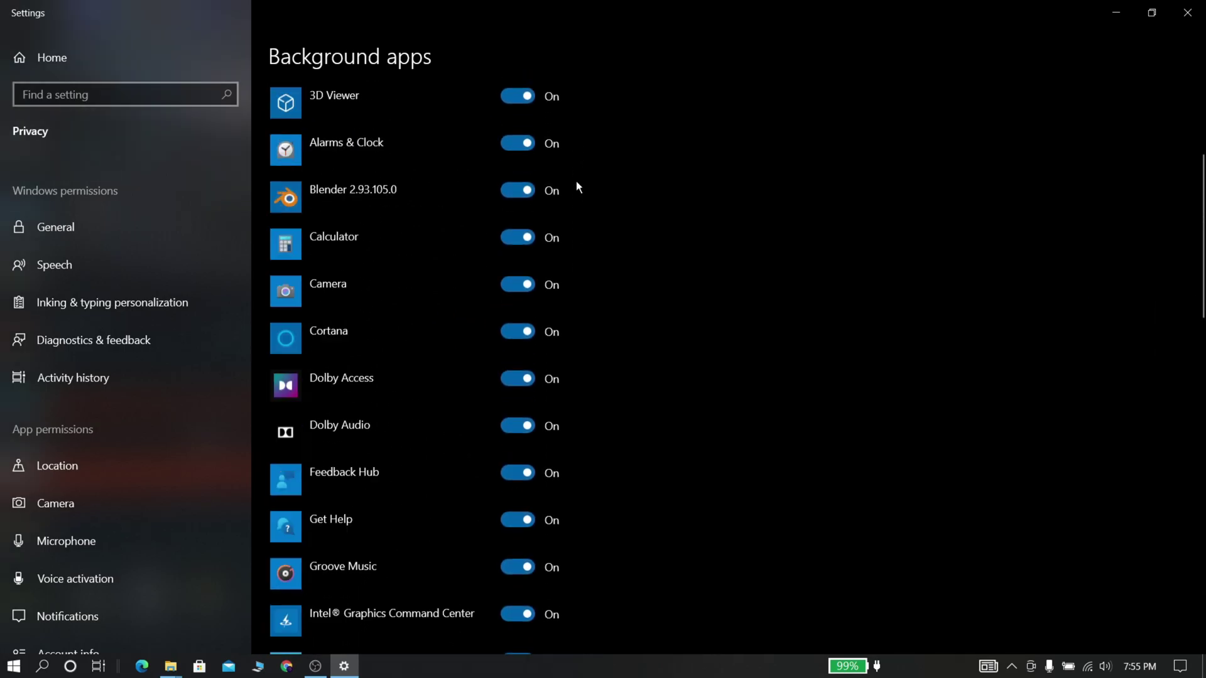
click(296, 151)
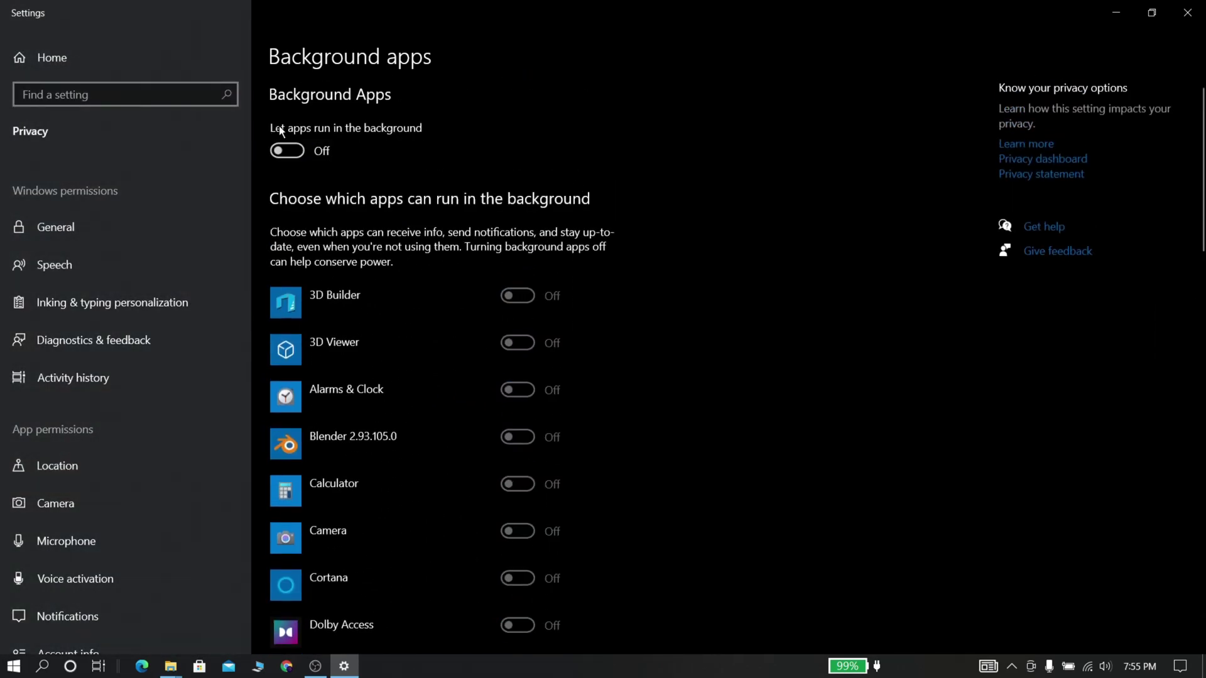
scroll(328, 134, down, 15)
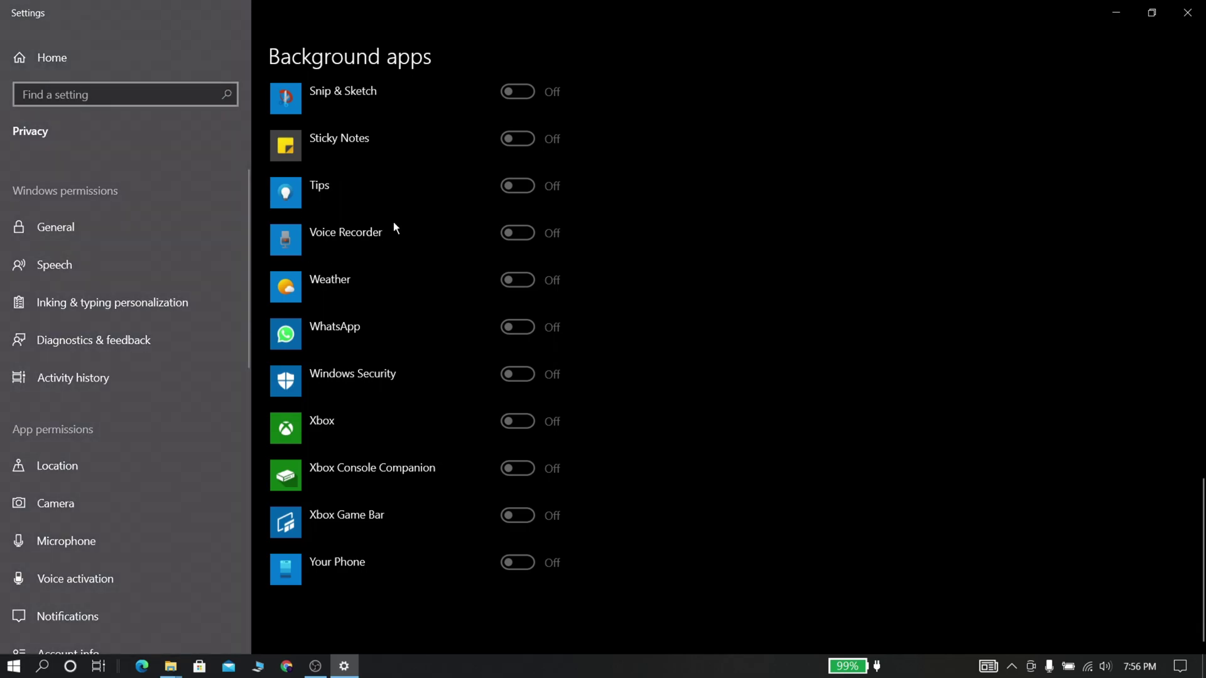
scroll(396, 227, up, 15)
click(1187, 12)
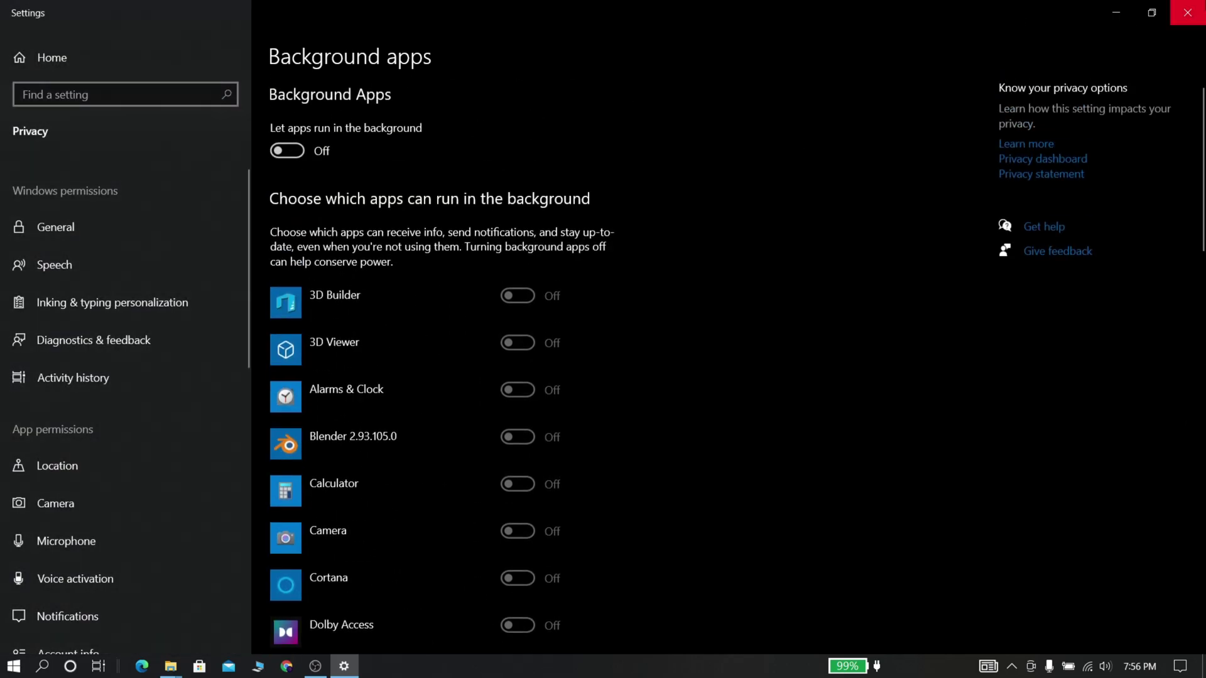
right_click(617, 145)
Go to the Colors page of Personalization settings from the desktop's context menu.
click(442, 157)
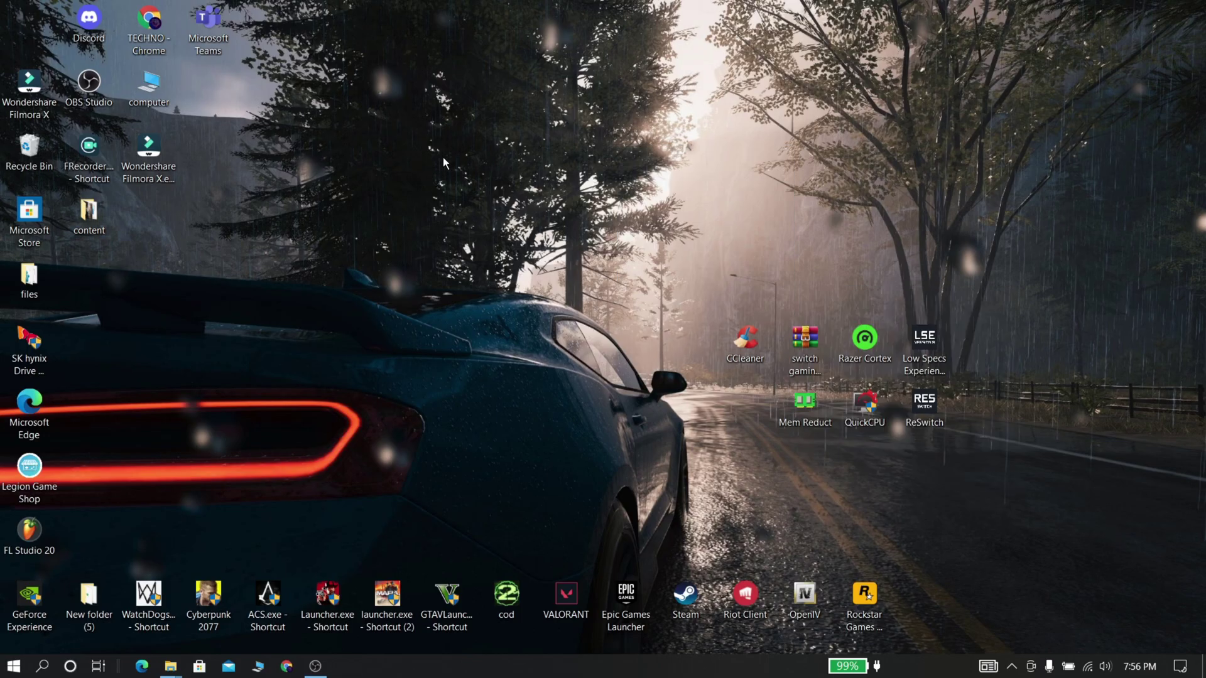
right_click(586, 288)
click(635, 480)
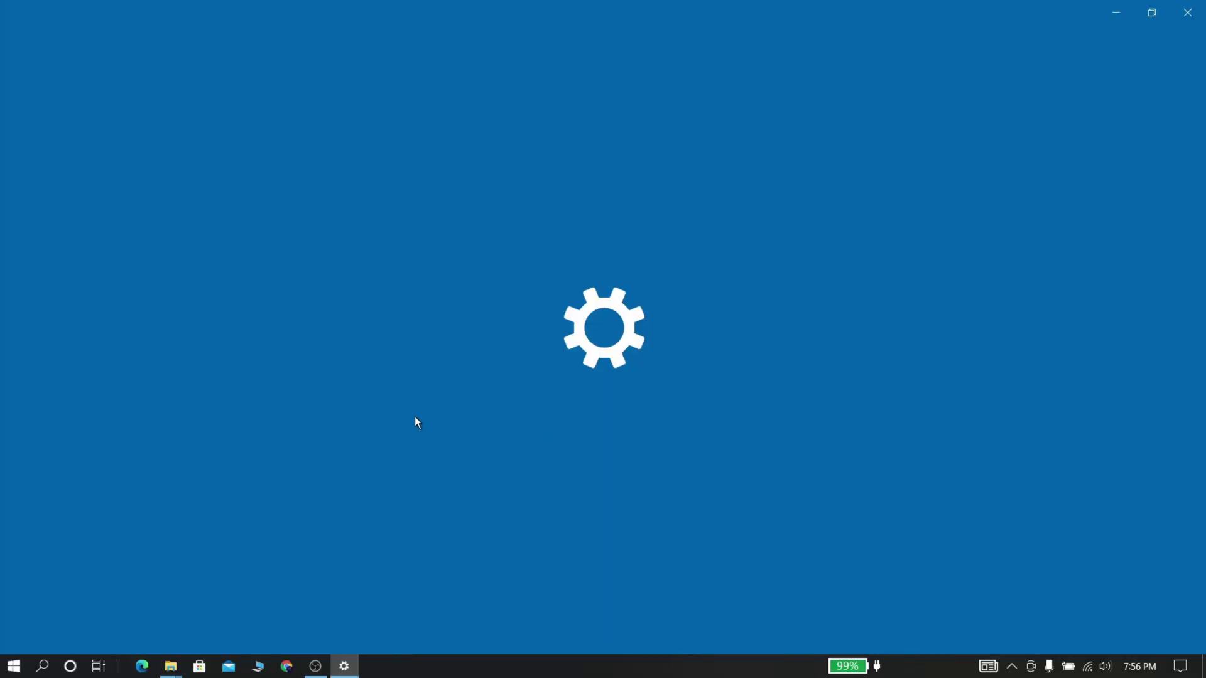
click(82, 218)
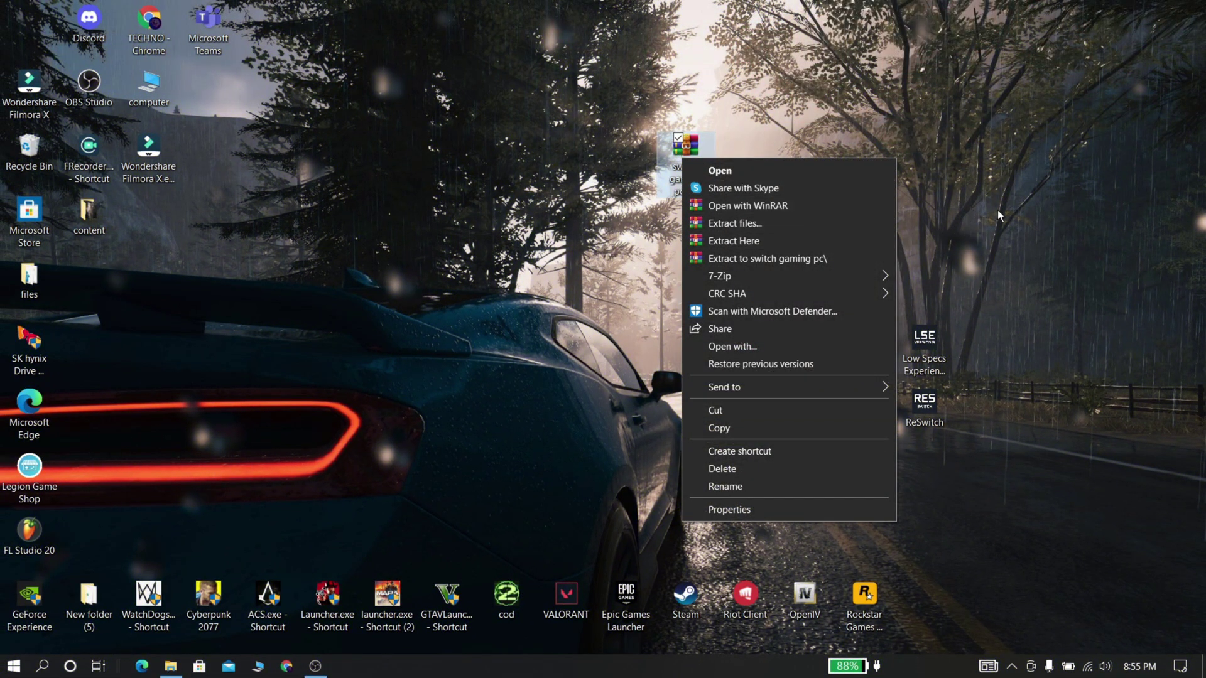
Extract the archive to a 'switch gaming pc' folder and open its boost gpu folder.
click(745, 258)
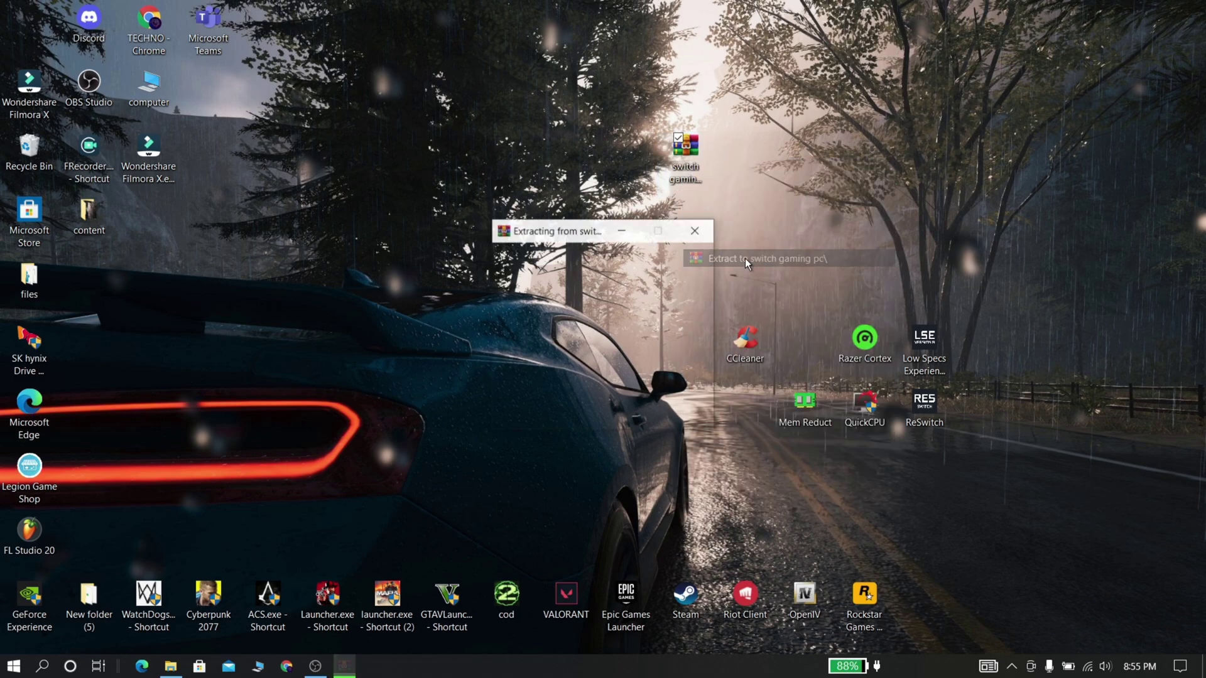
drag(29, 28, 745, 160)
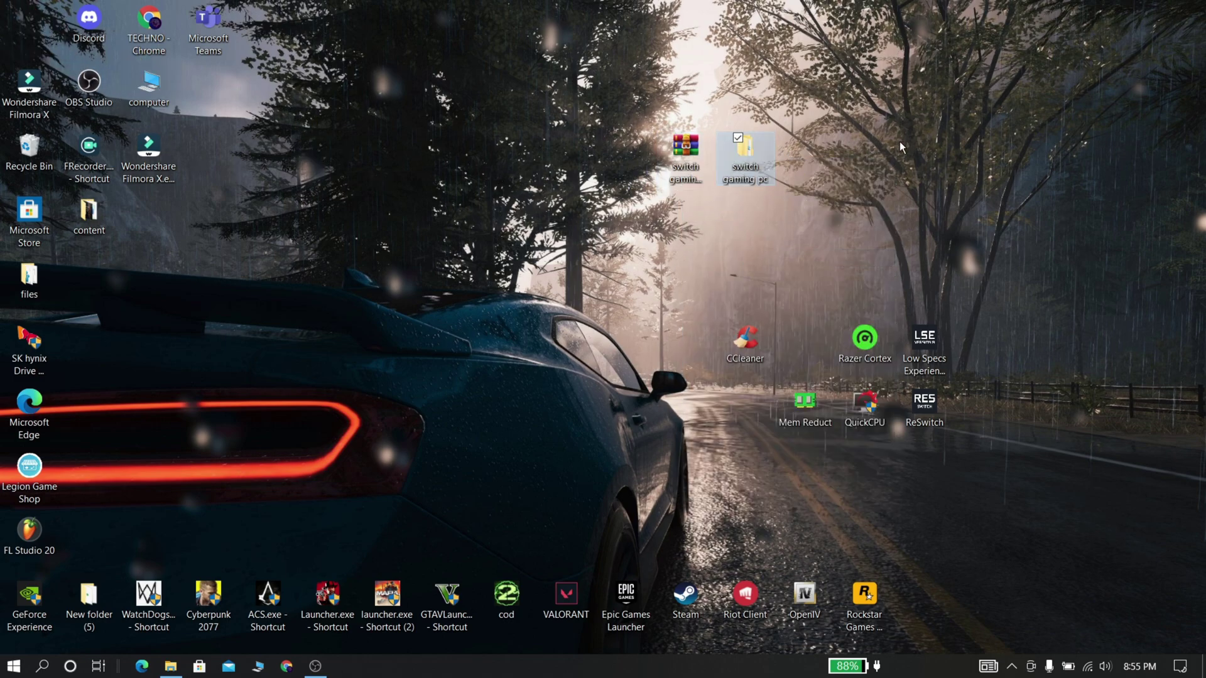
double_click(746, 169)
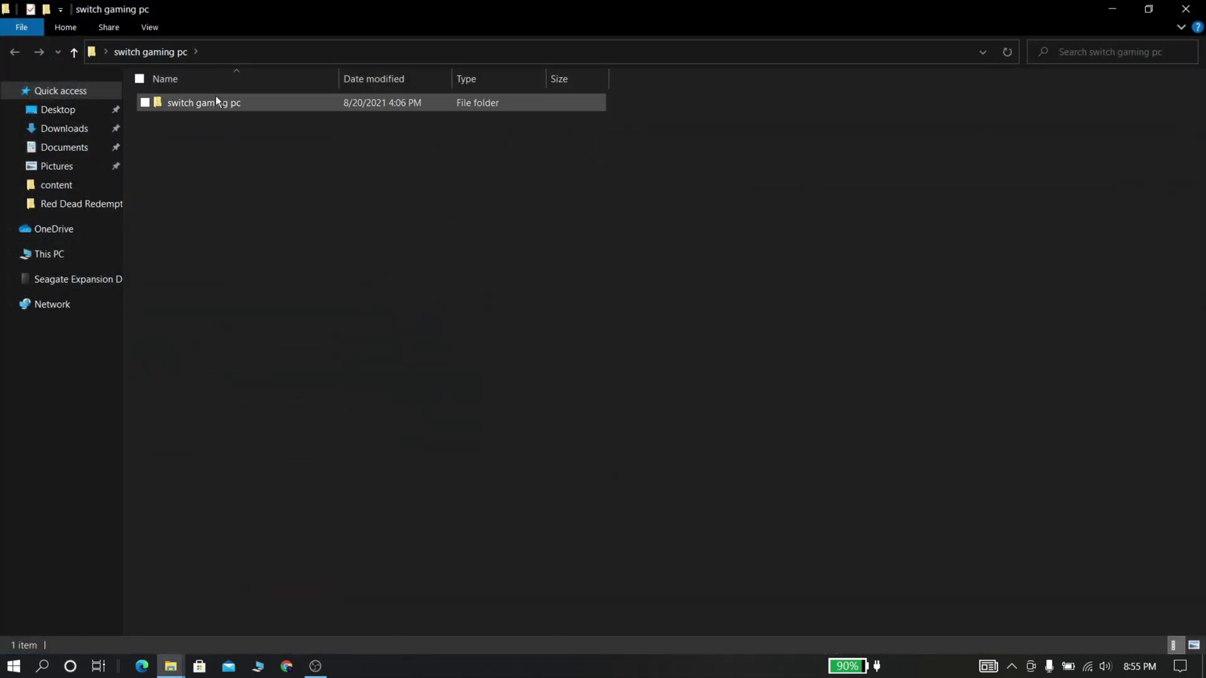
double_click(228, 103)
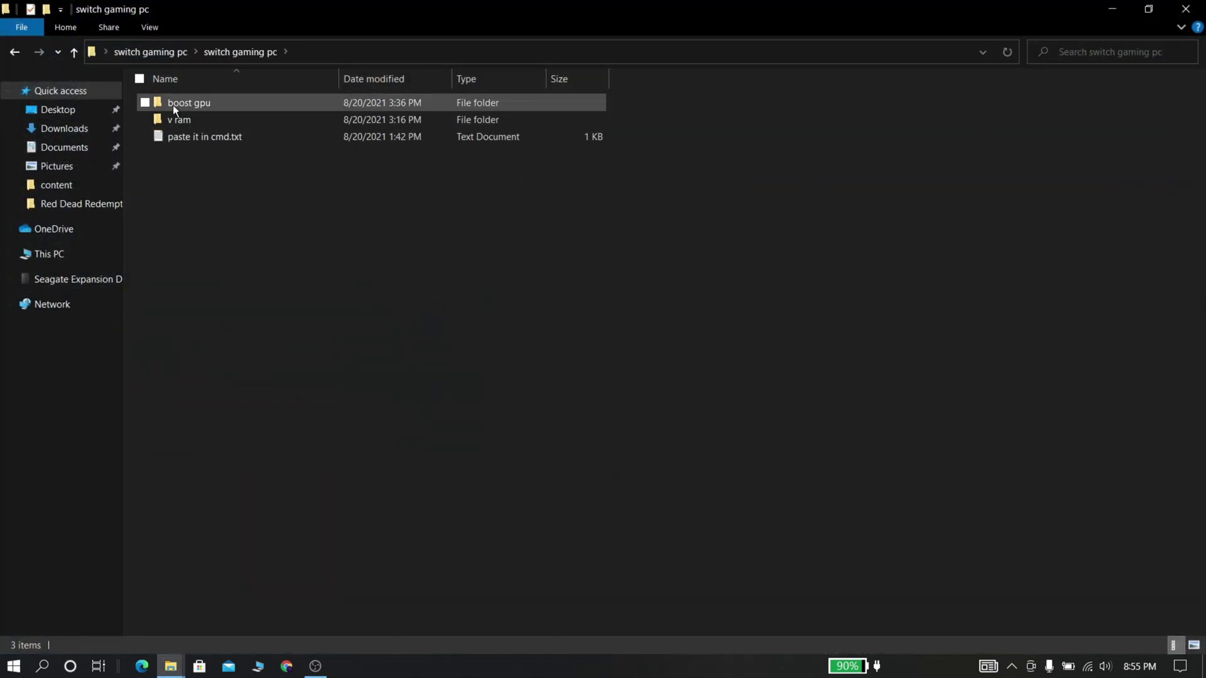
double_click(216, 103)
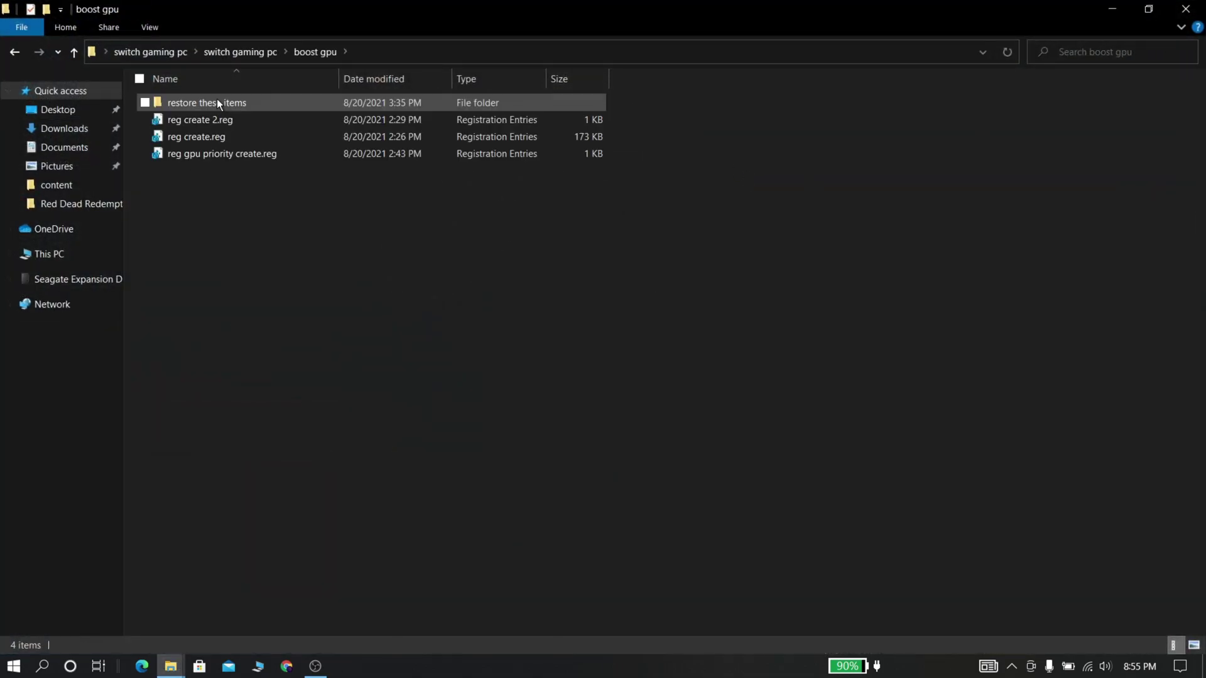
Merge reg create 2.reg, reg create.reg and reg gpu priority create.reg into the registry, then go back.
right_click(178, 118)
click(202, 130)
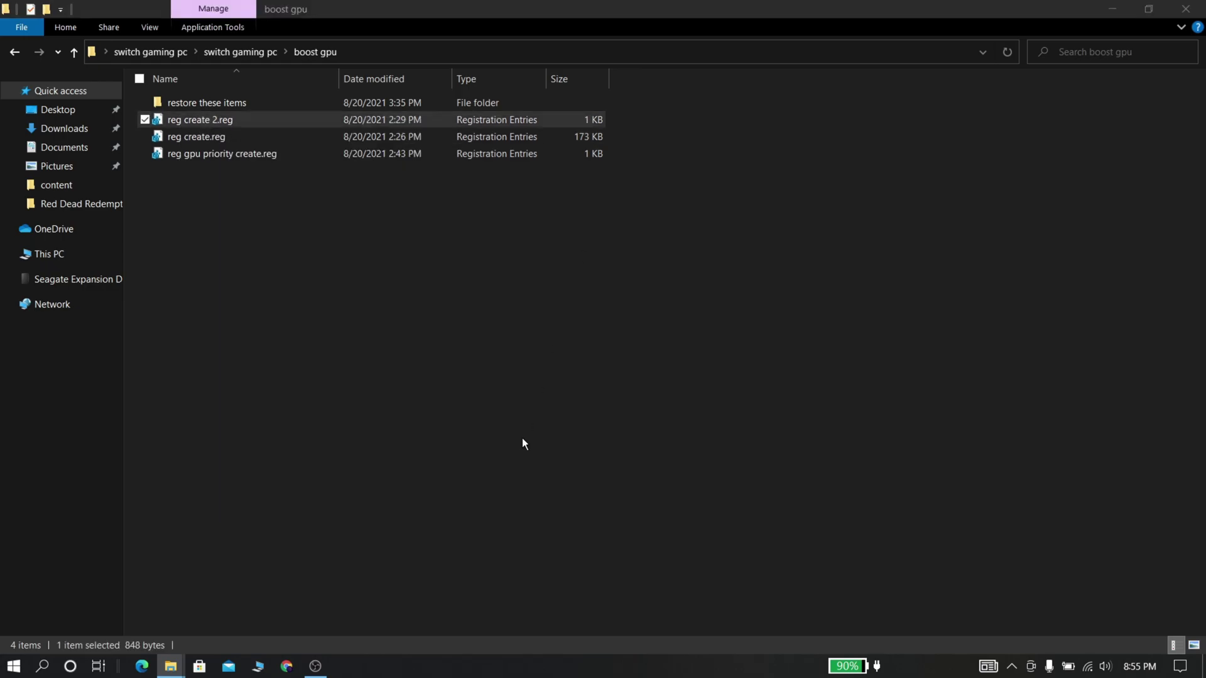
key(Return)
key(Down)
key(Return)
key(Escape)
key(Down)
key(Return)
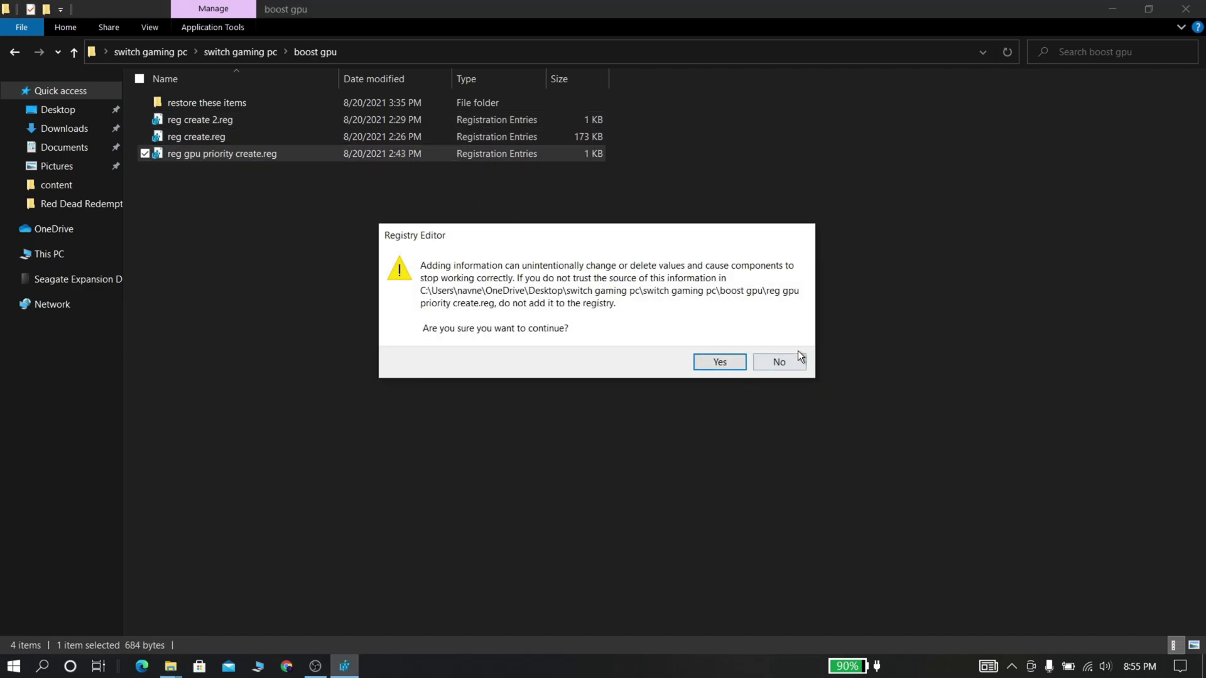
key(Return)
key(Return)
click(286, 249)
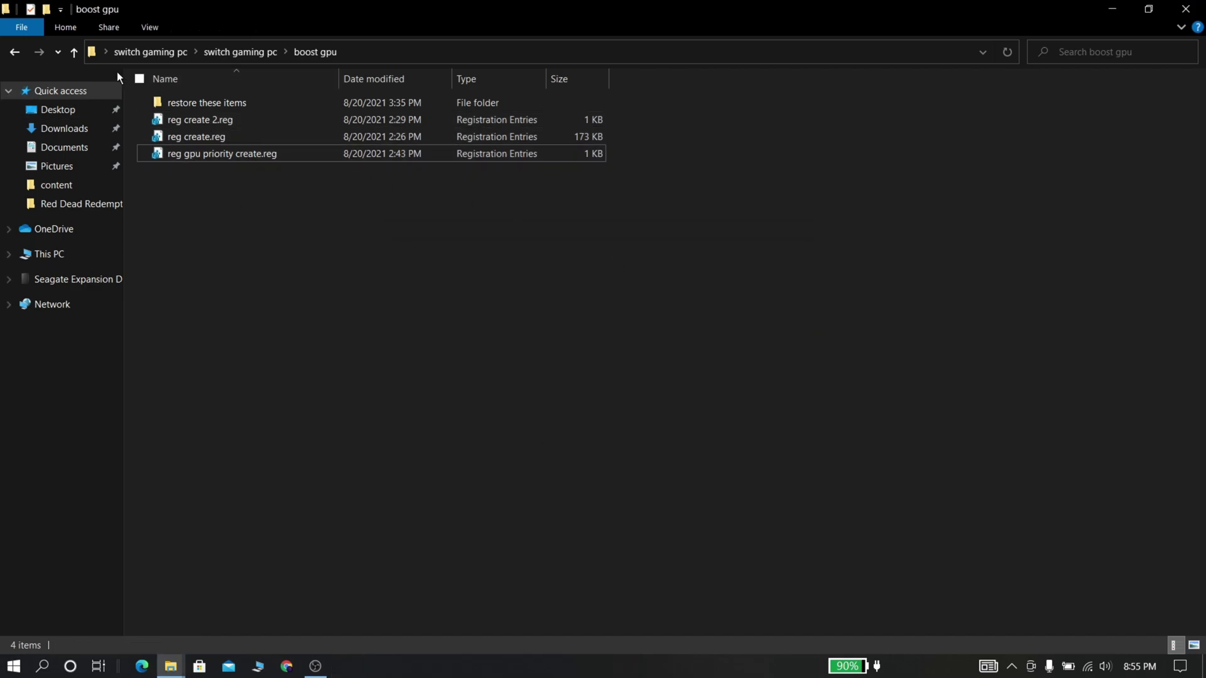
click(13, 56)
Merge v ram > 64 bit > '8-15 gb ram.reg' into the registry, then go back to switch gaming pc.
double_click(205, 119)
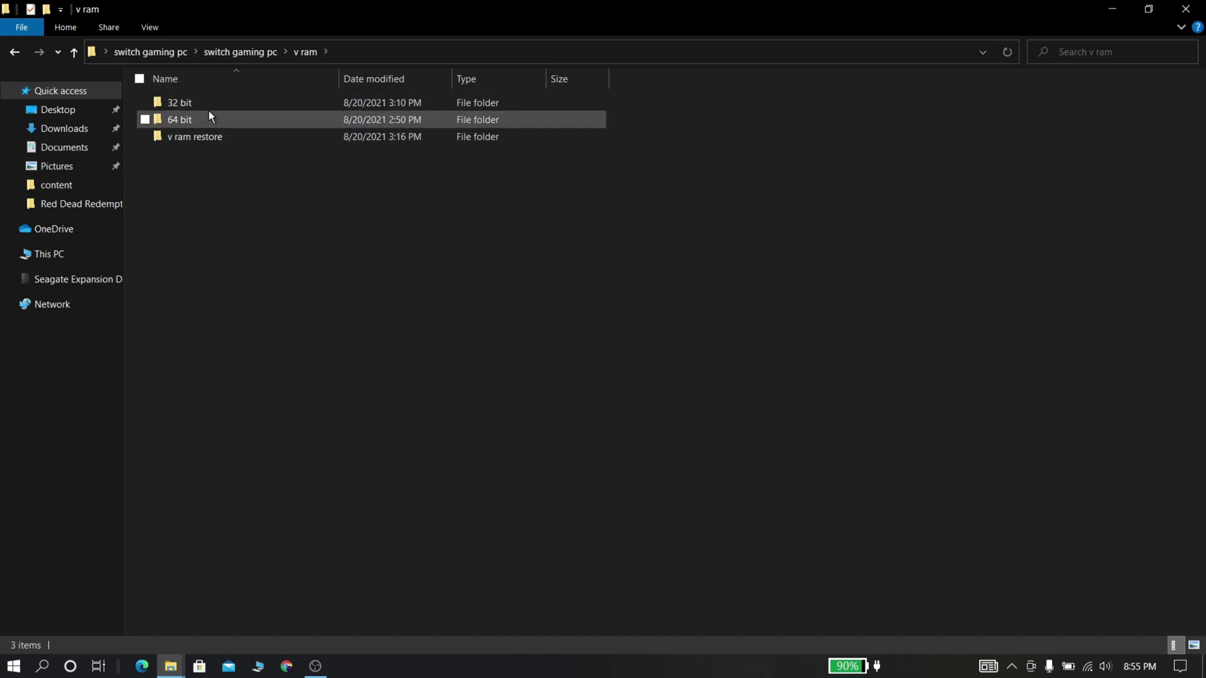
double_click(255, 119)
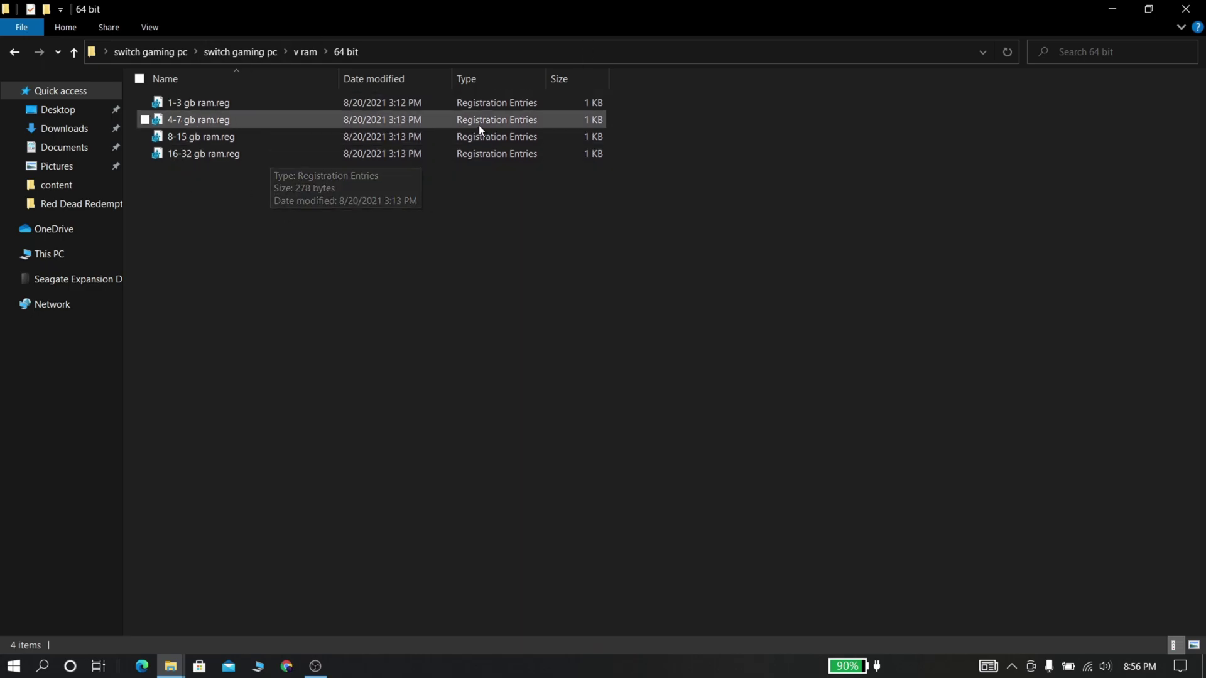
click(305, 137)
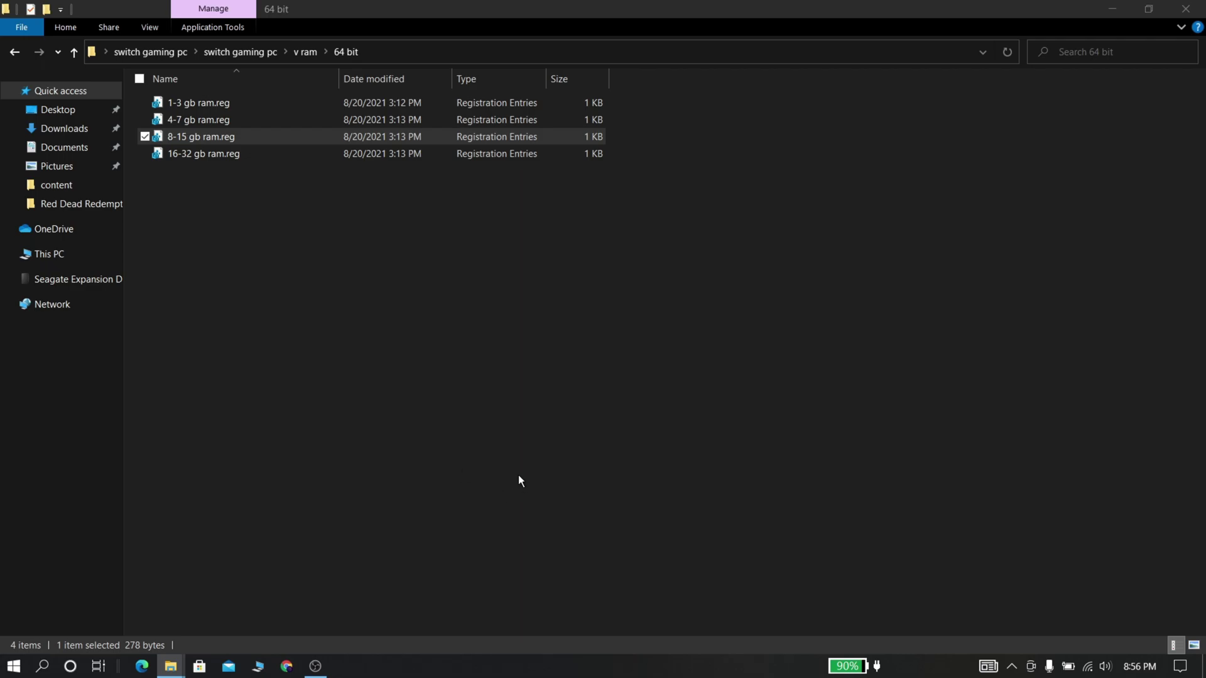
key(Return)
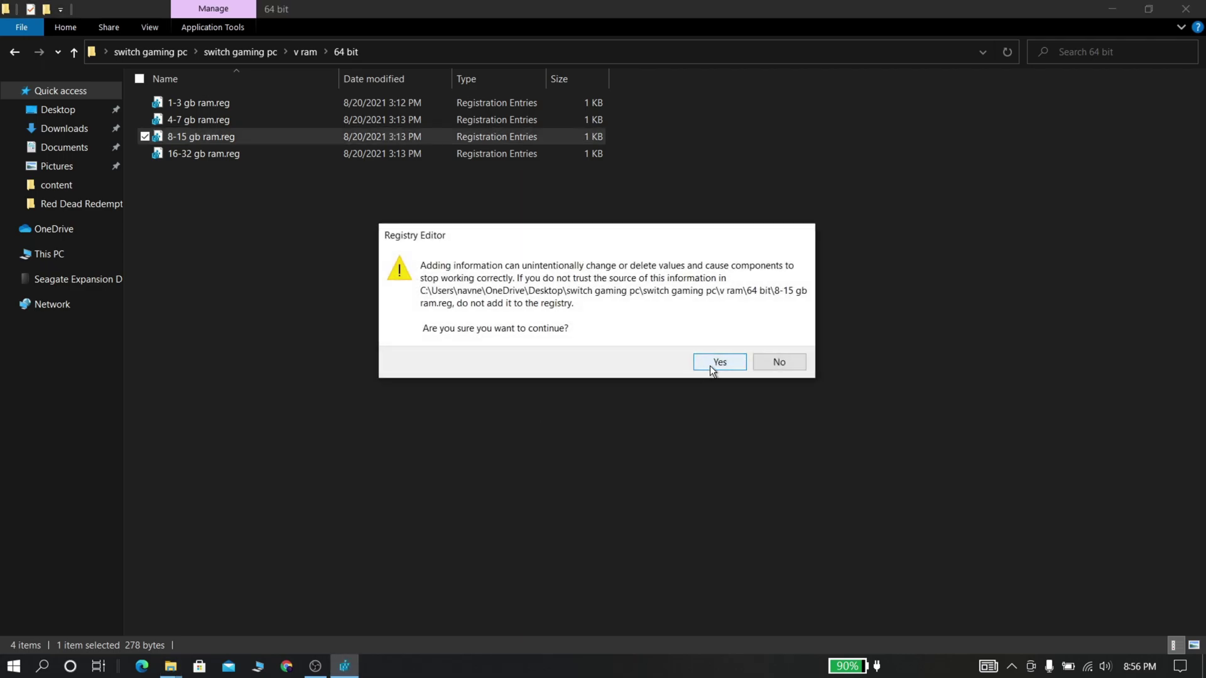
click(711, 360)
click(779, 337)
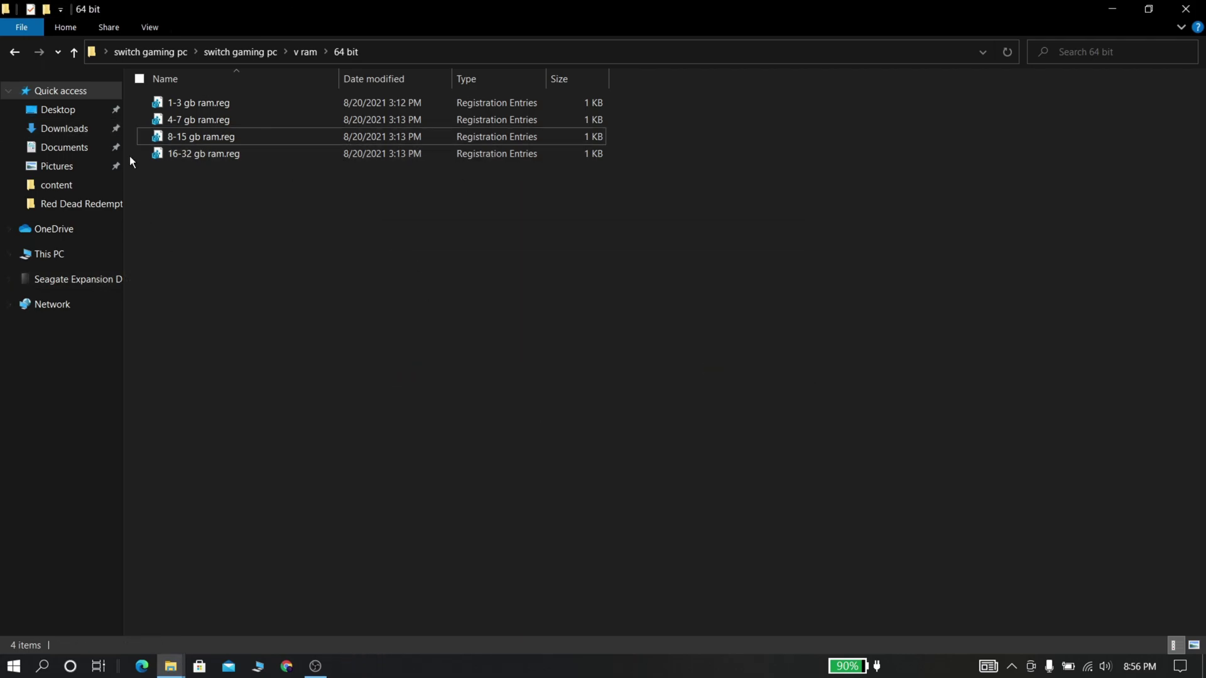
click(14, 52)
key(BackSpace)
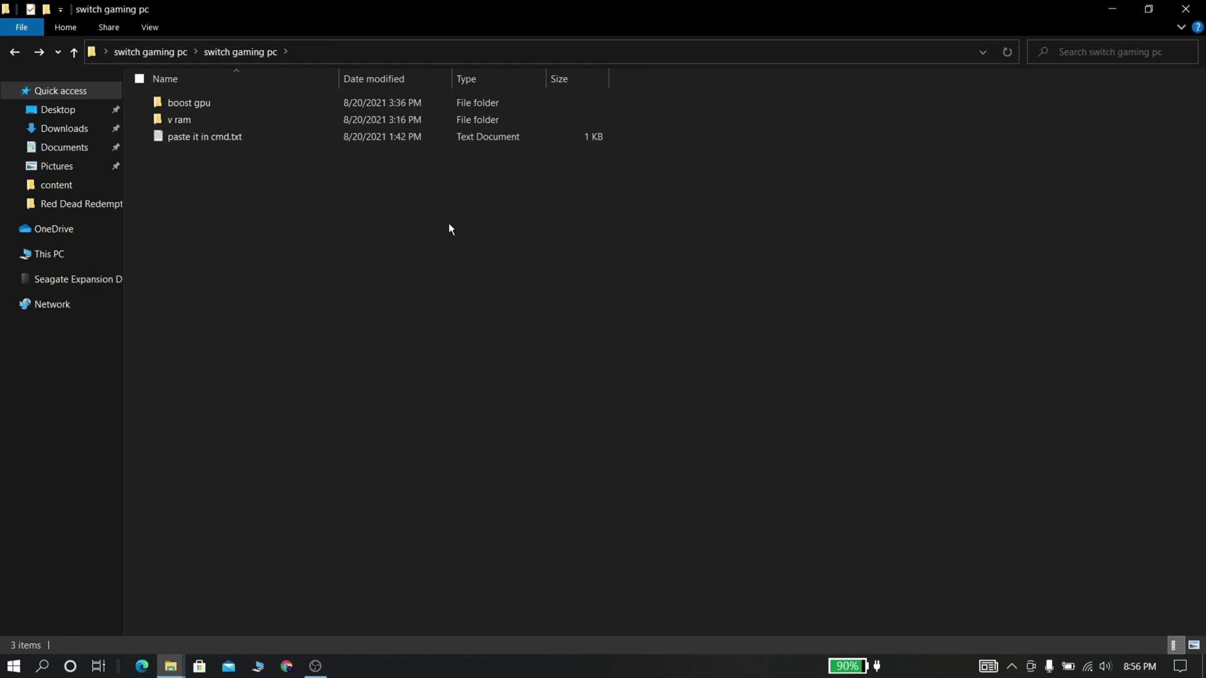
Launch Command Prompt as administrator from a cmd search.
click(45, 669)
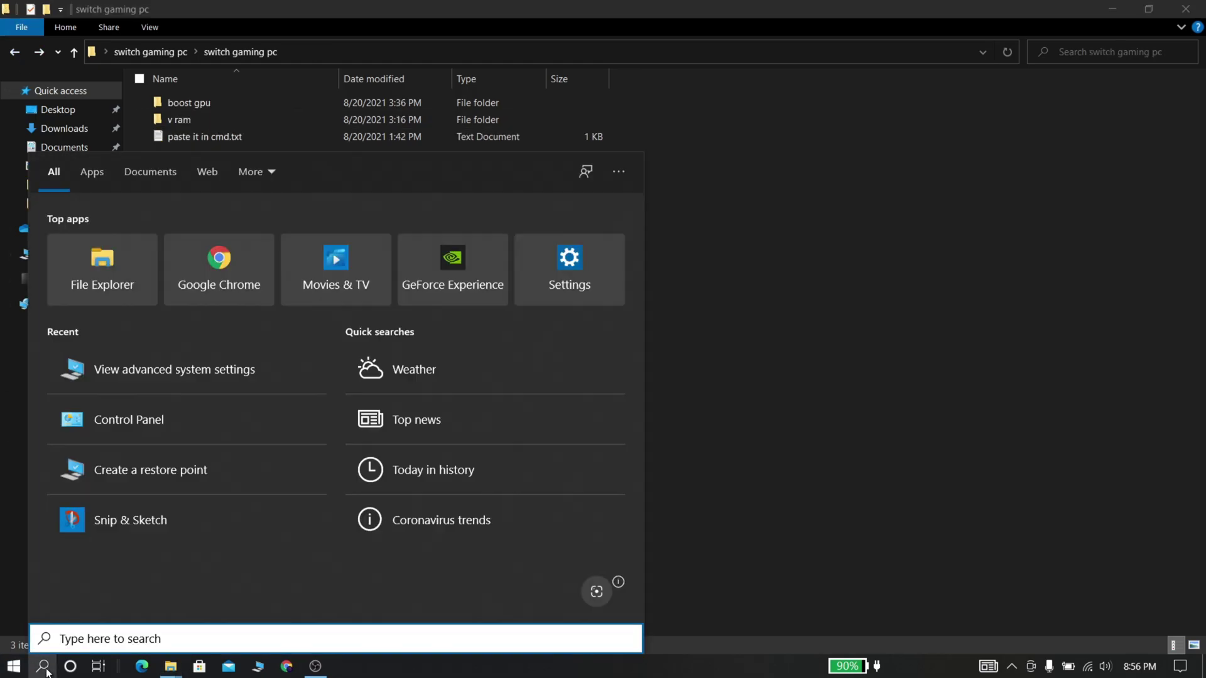
text(cmd)
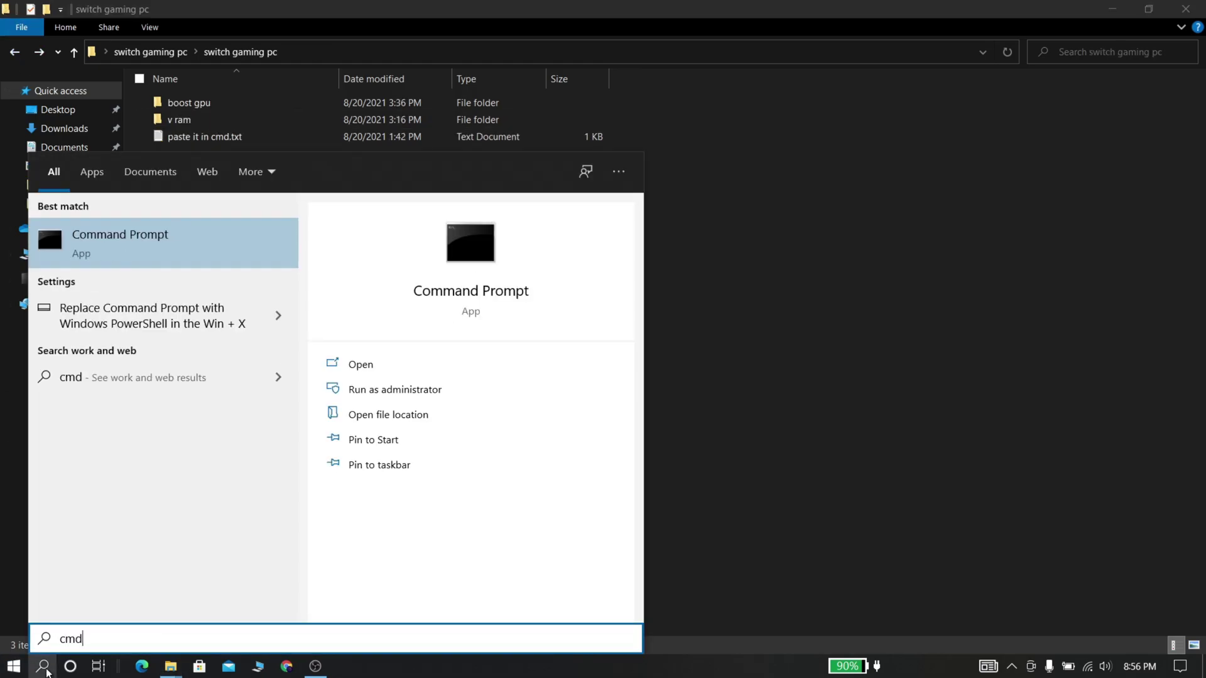
click(422, 388)
click(627, 102)
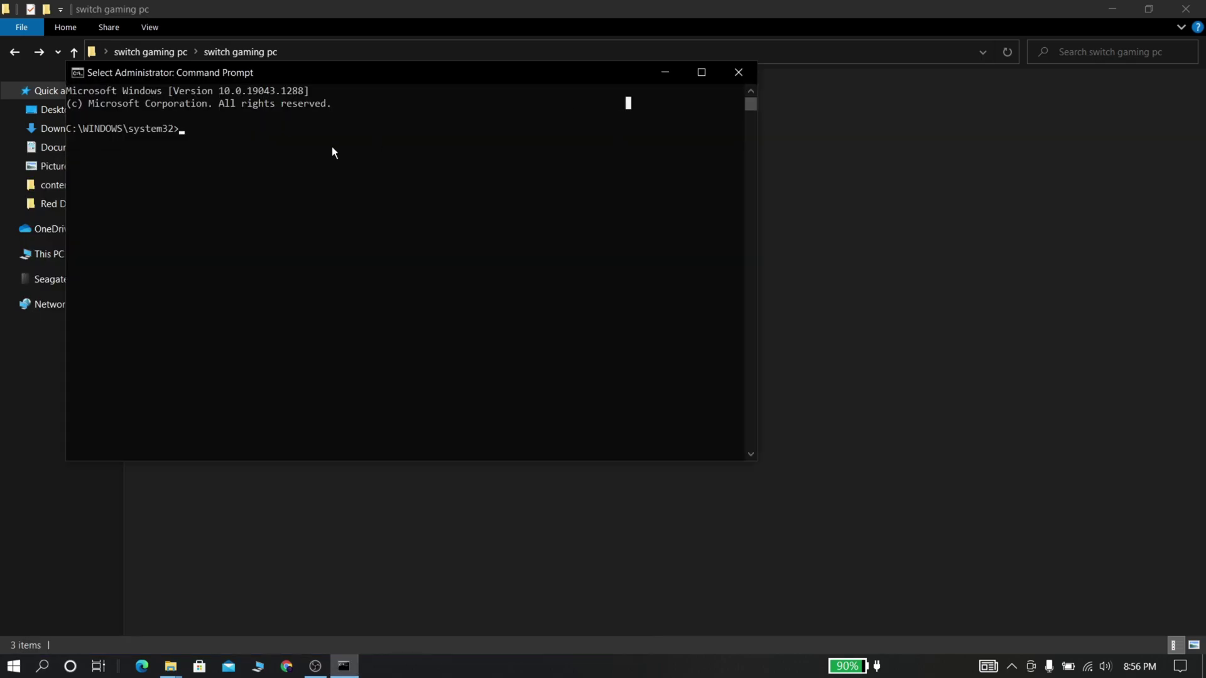
Run sfc /scannow to scan and repair corrupt system files.
click(255, 151)
click(192, 129)
text(sfc )
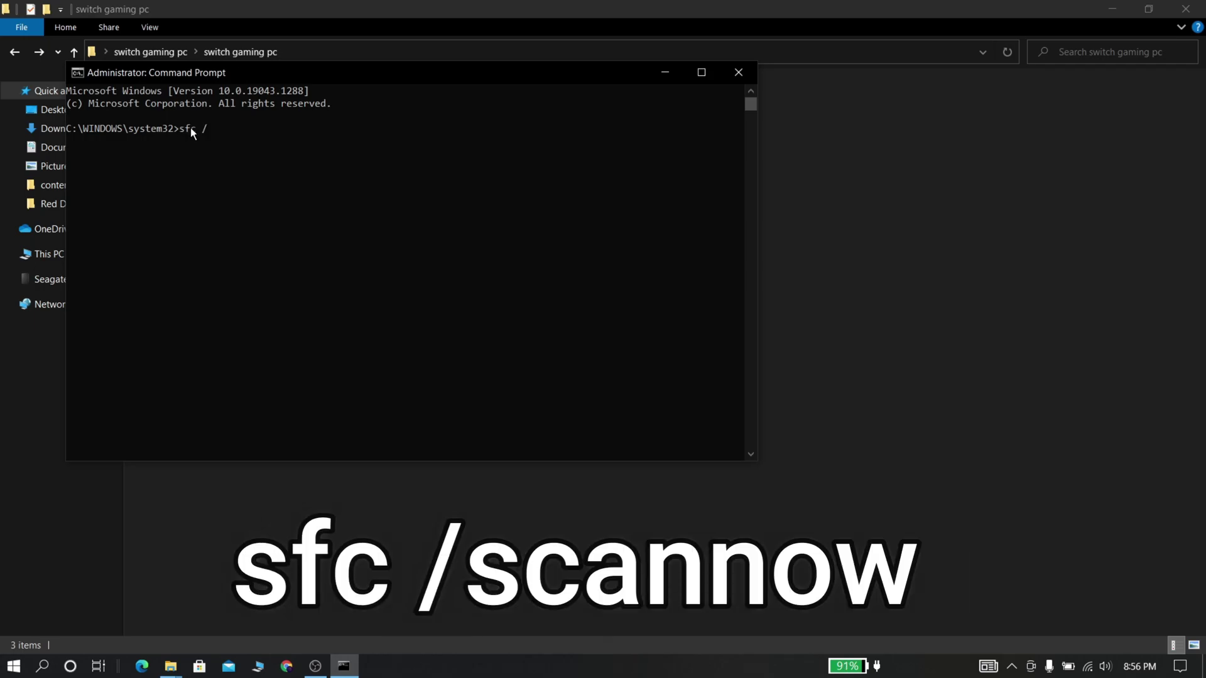
text(/scannow)
key(Return)
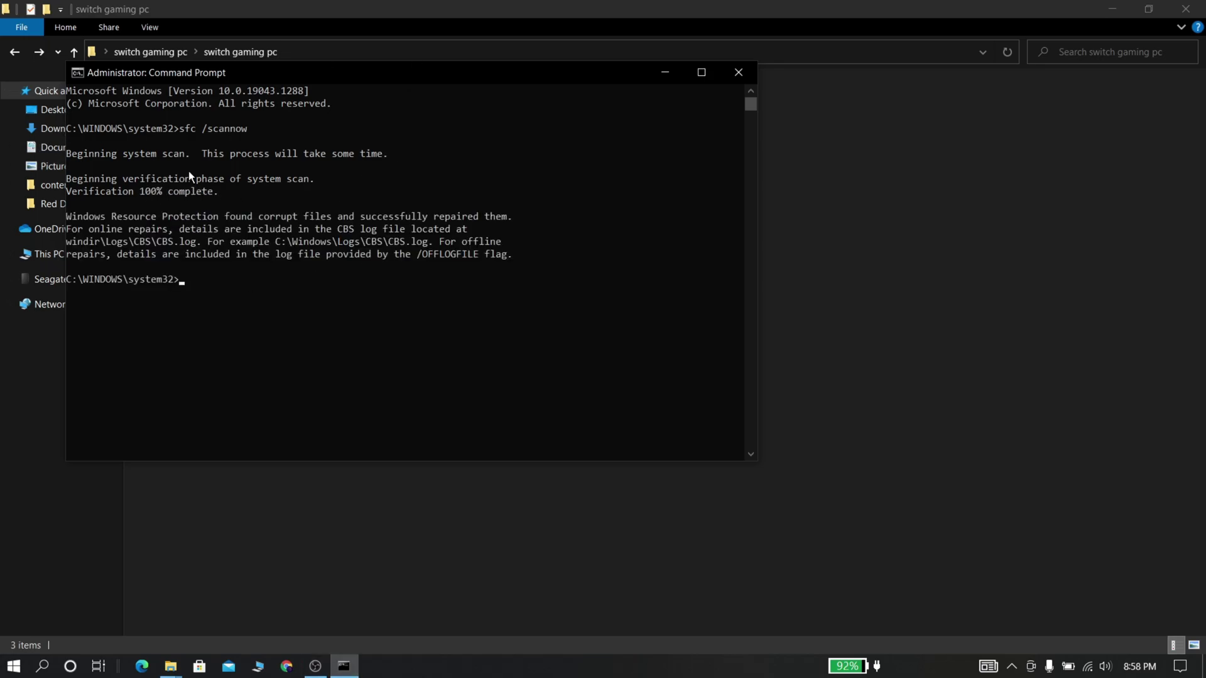
Copy the DISM command line from 'paste it in cmd.txt' and close the file.
click(925, 328)
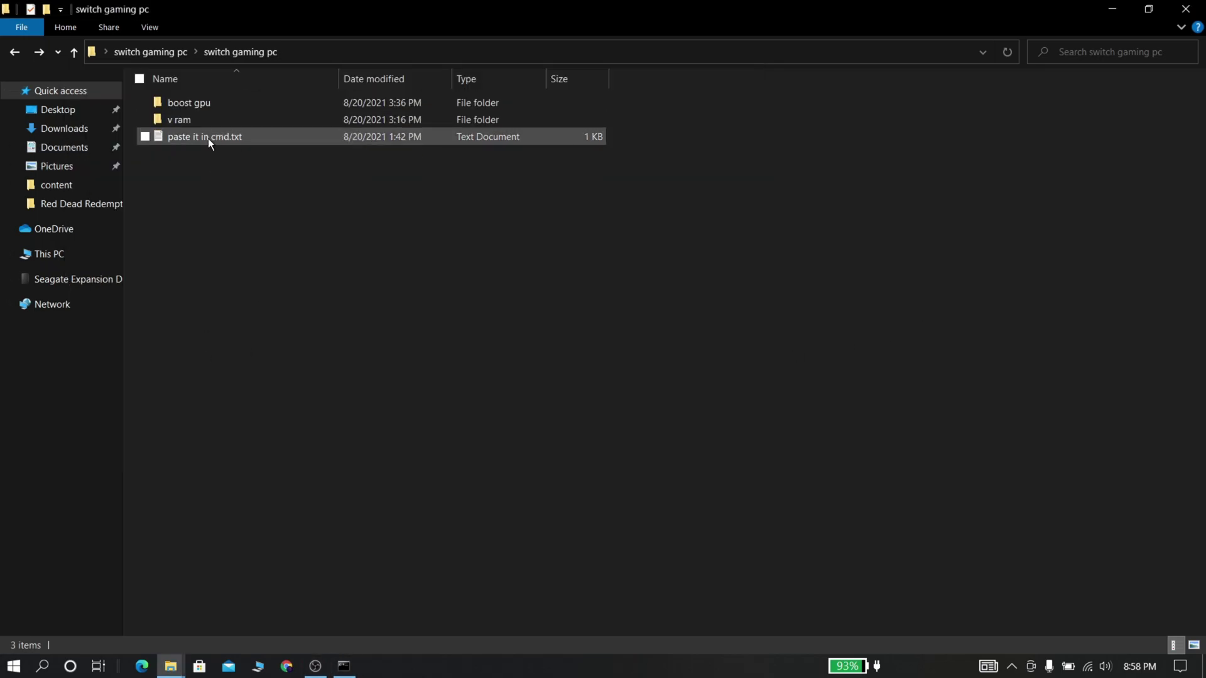
double_click(207, 137)
drag(351, 286, 63, 285)
right_click(85, 288)
click(114, 332)
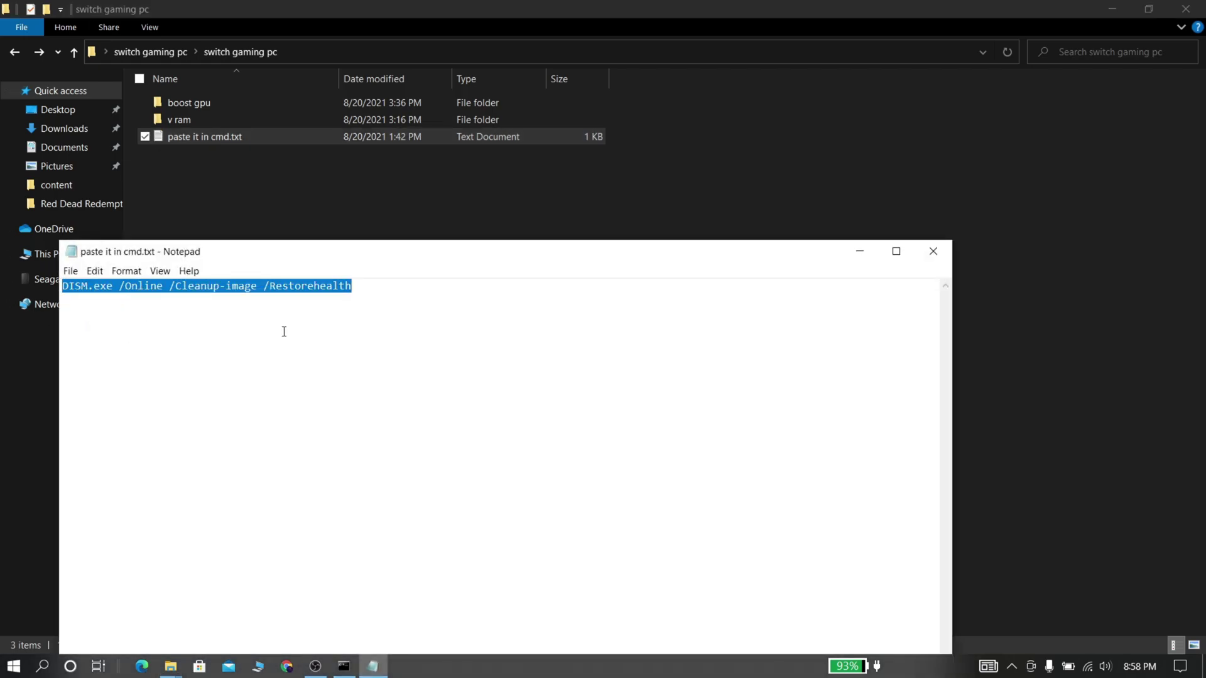
click(932, 252)
Paste and run DISM.exe /Online /Cleanup-image /Restorehealth in Command Prompt.
click(343, 667)
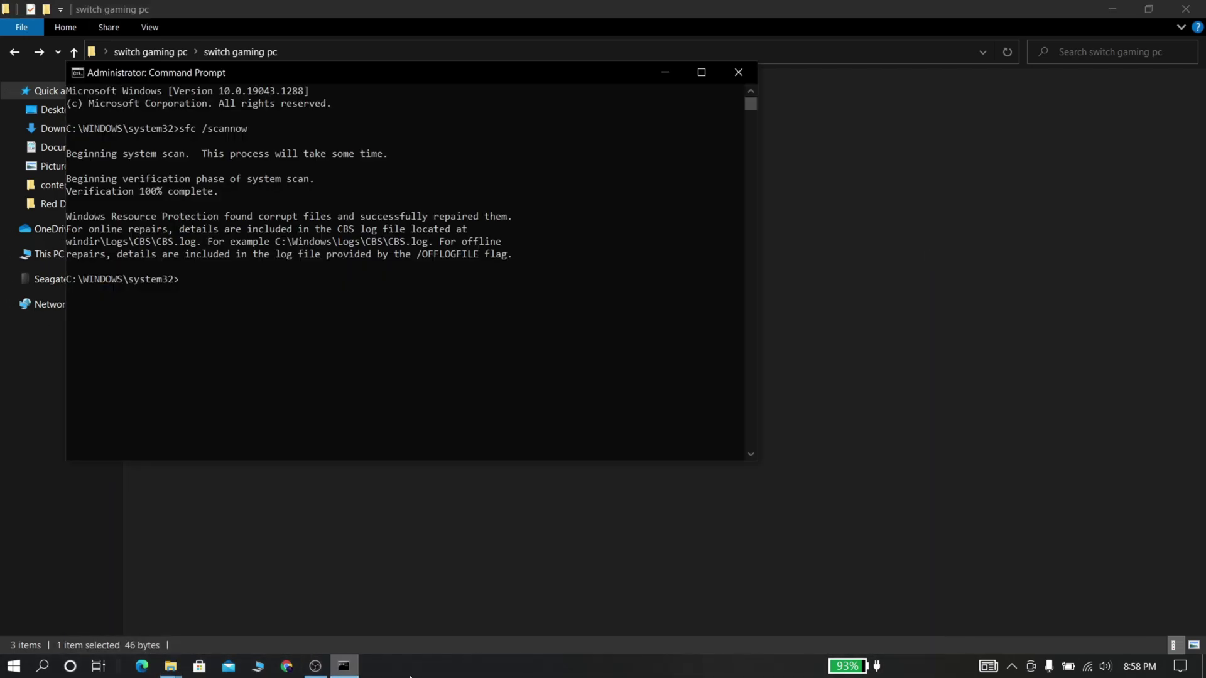
right_click(185, 288)
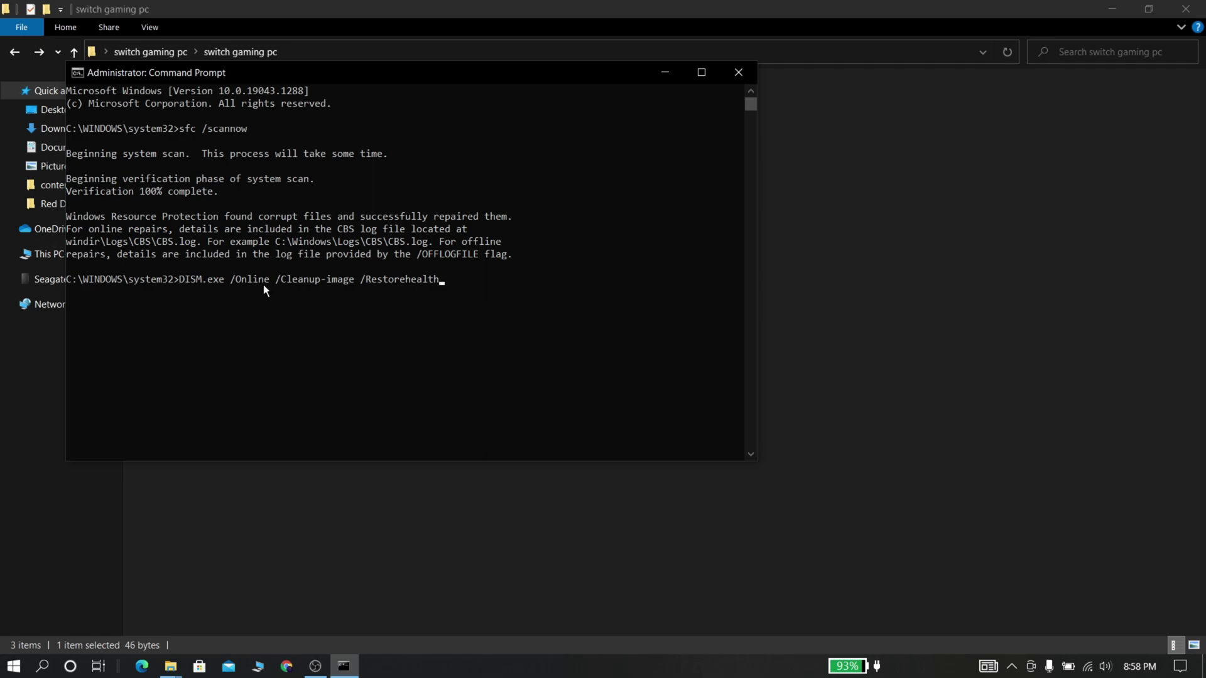
key(Return)
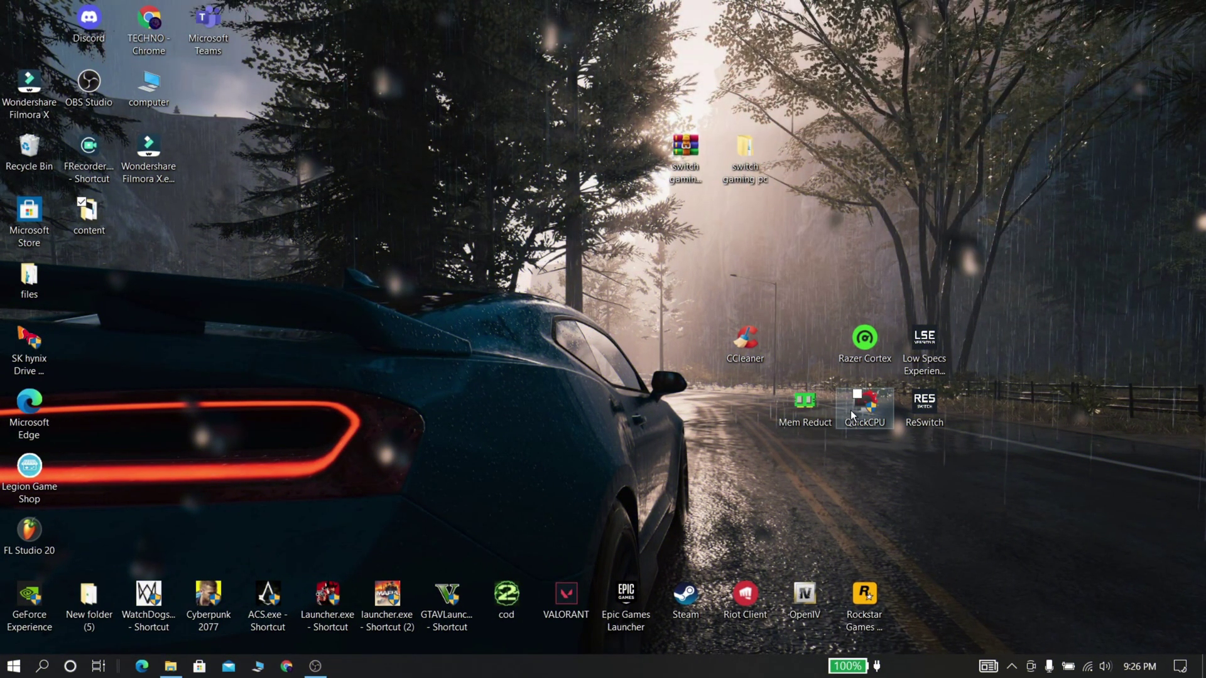
Apply QuickCPU's maximum performance settings with core parking, frequency scaling and turbo boost at 100%.
drag(853, 410, 687, 254)
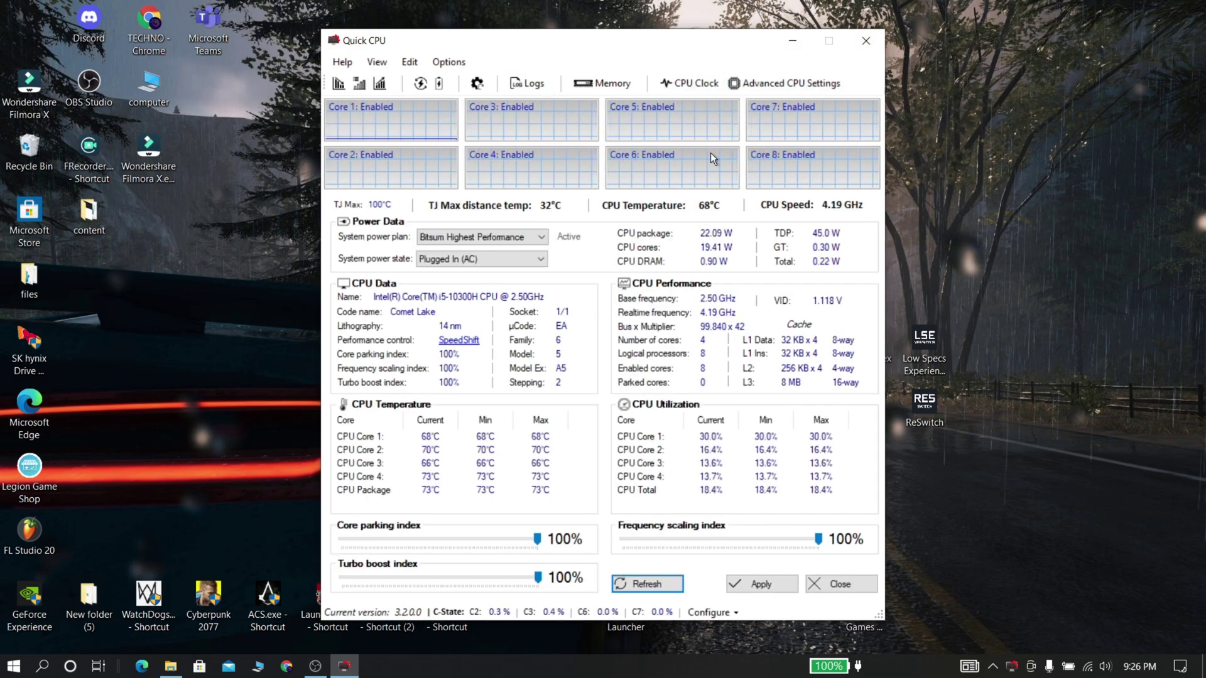
click(716, 379)
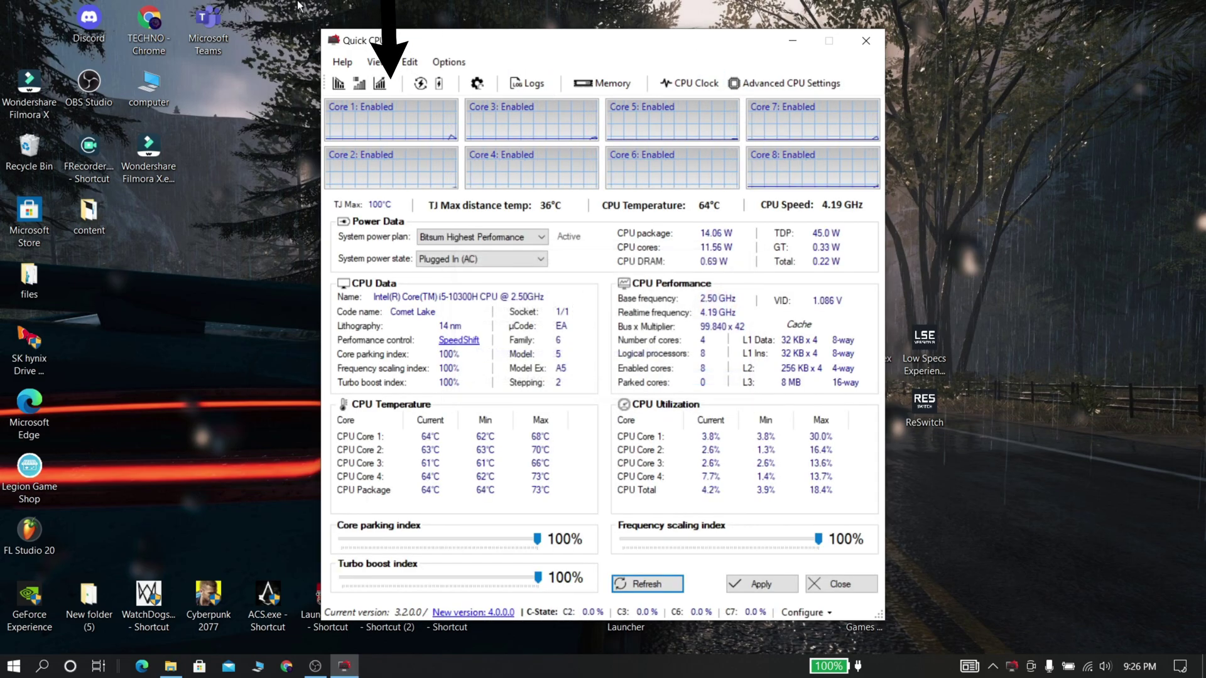
click(379, 86)
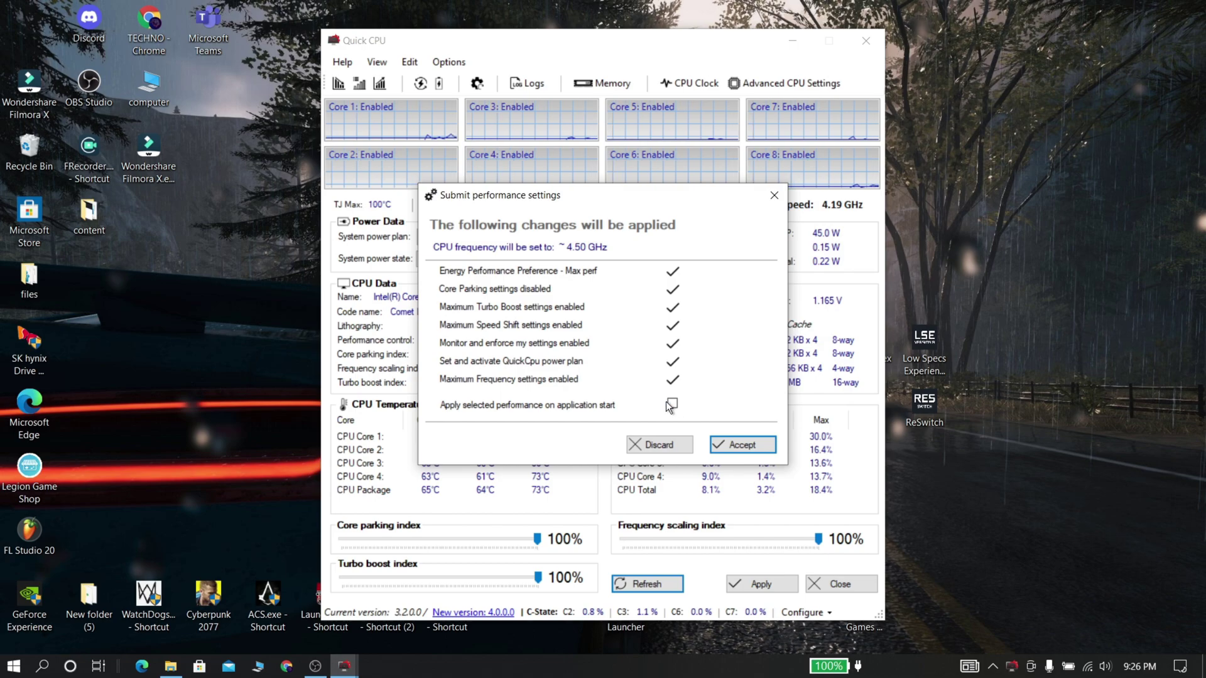
click(738, 445)
click(687, 443)
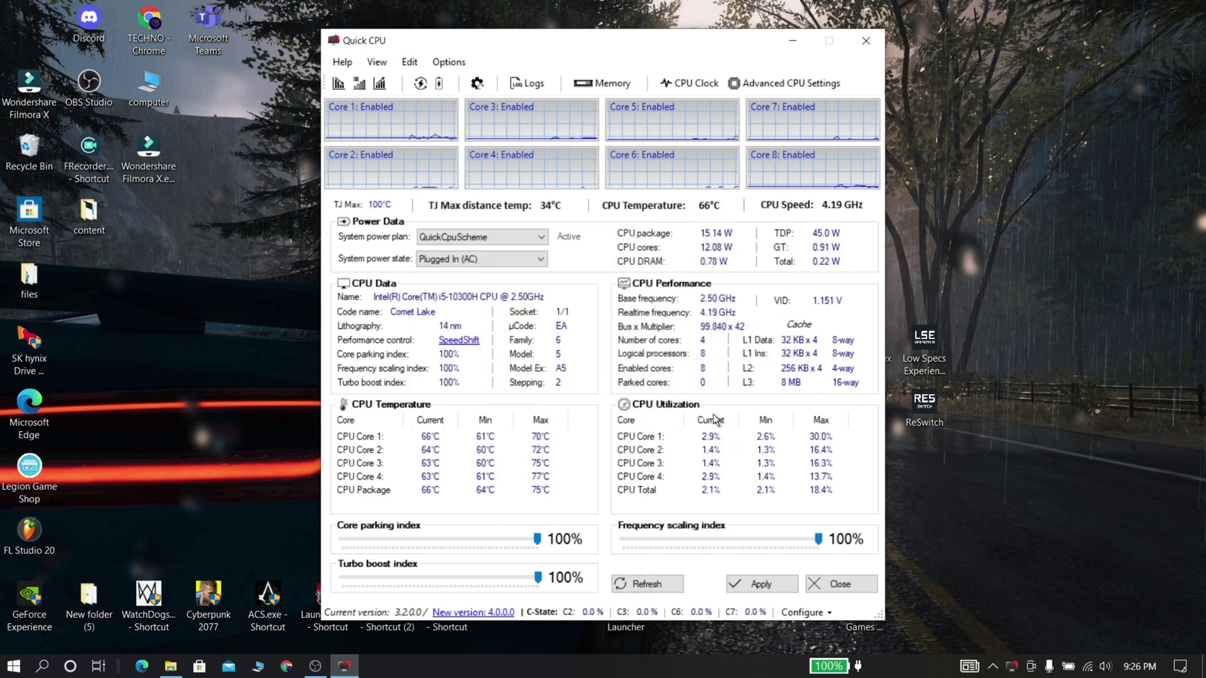
click(779, 585)
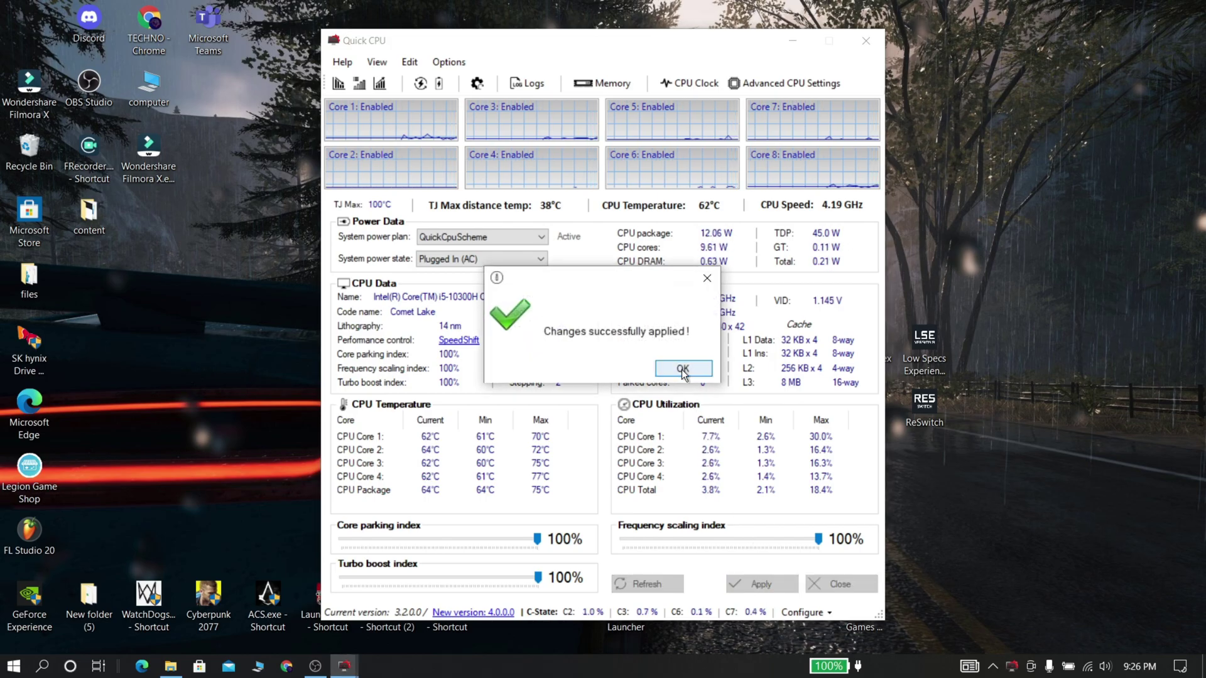
click(685, 445)
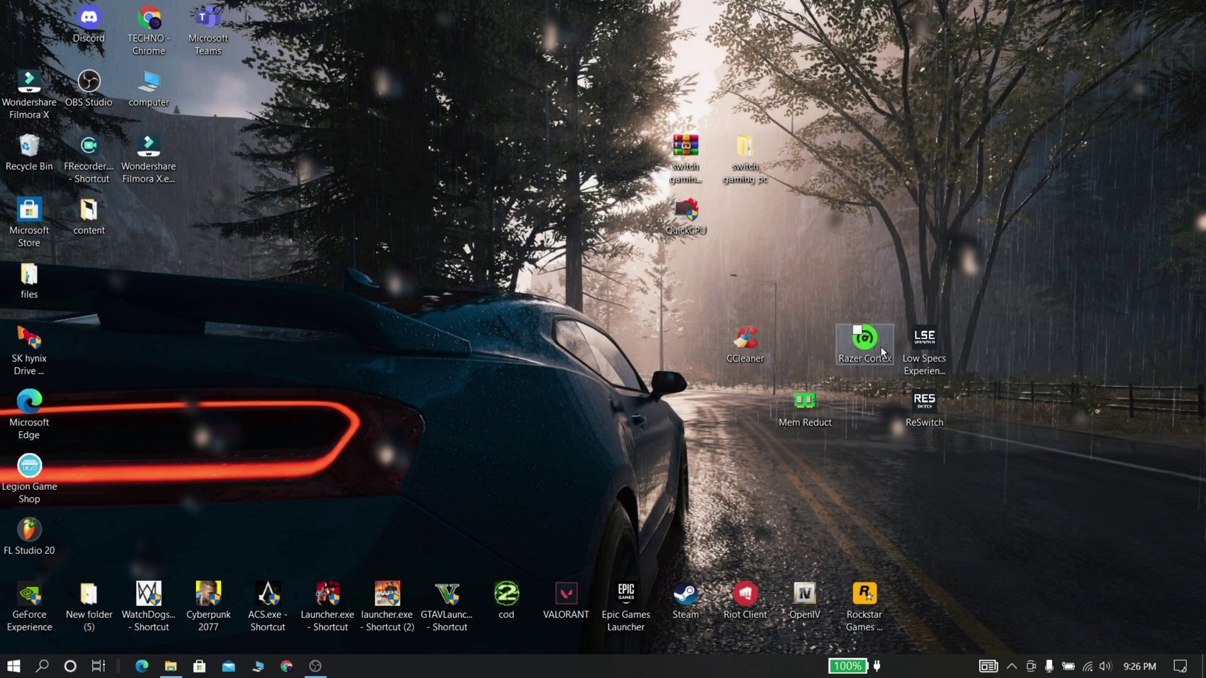
Launch Razer Cortex beside QuickCPU and run BOOST NOW, releasing 2008 MB of RAM.
drag(867, 345, 747, 227)
double_click(744, 213)
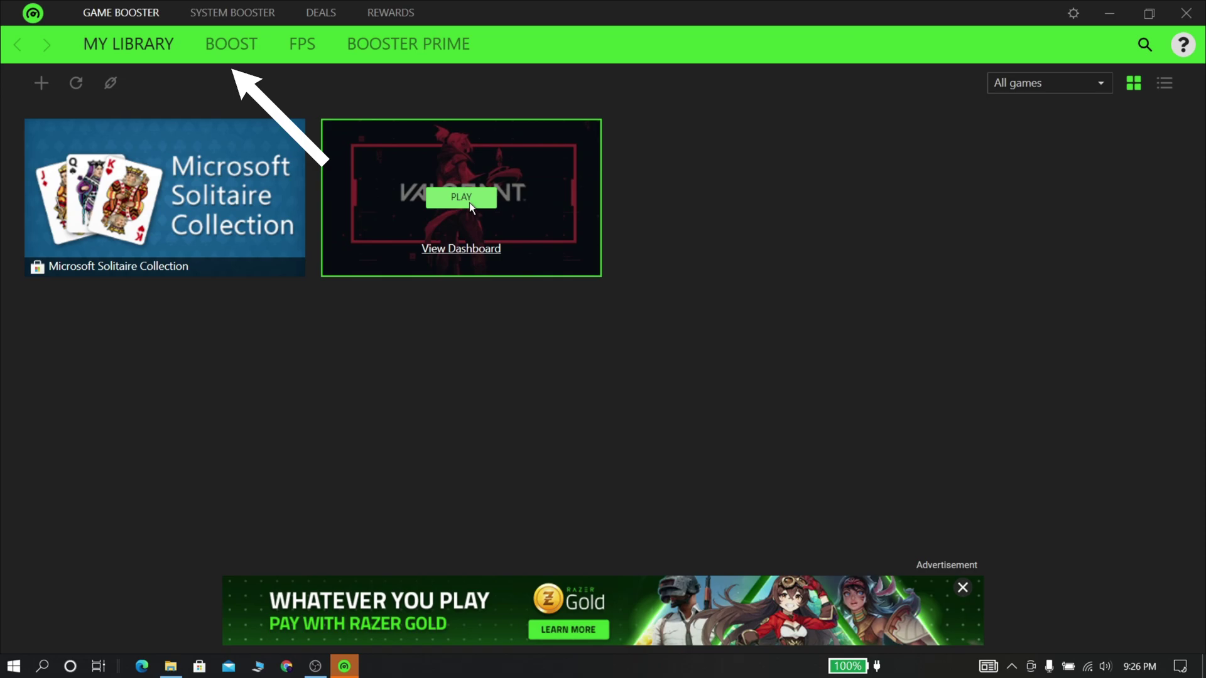
click(245, 51)
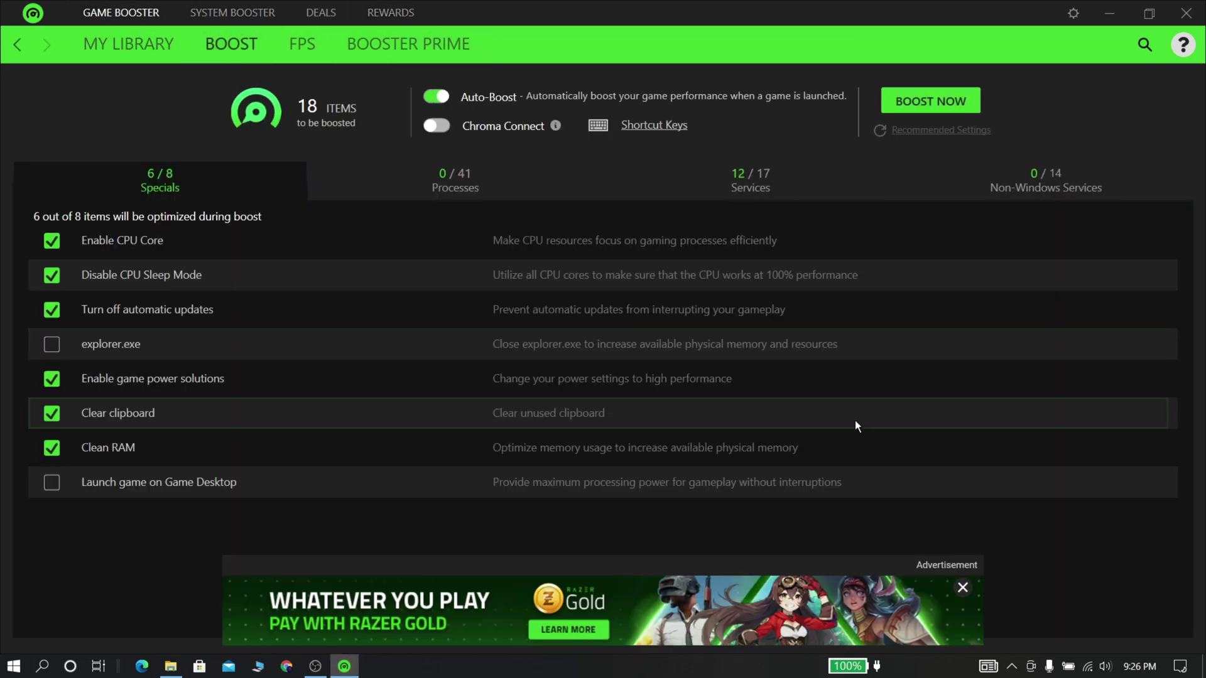
click(903, 105)
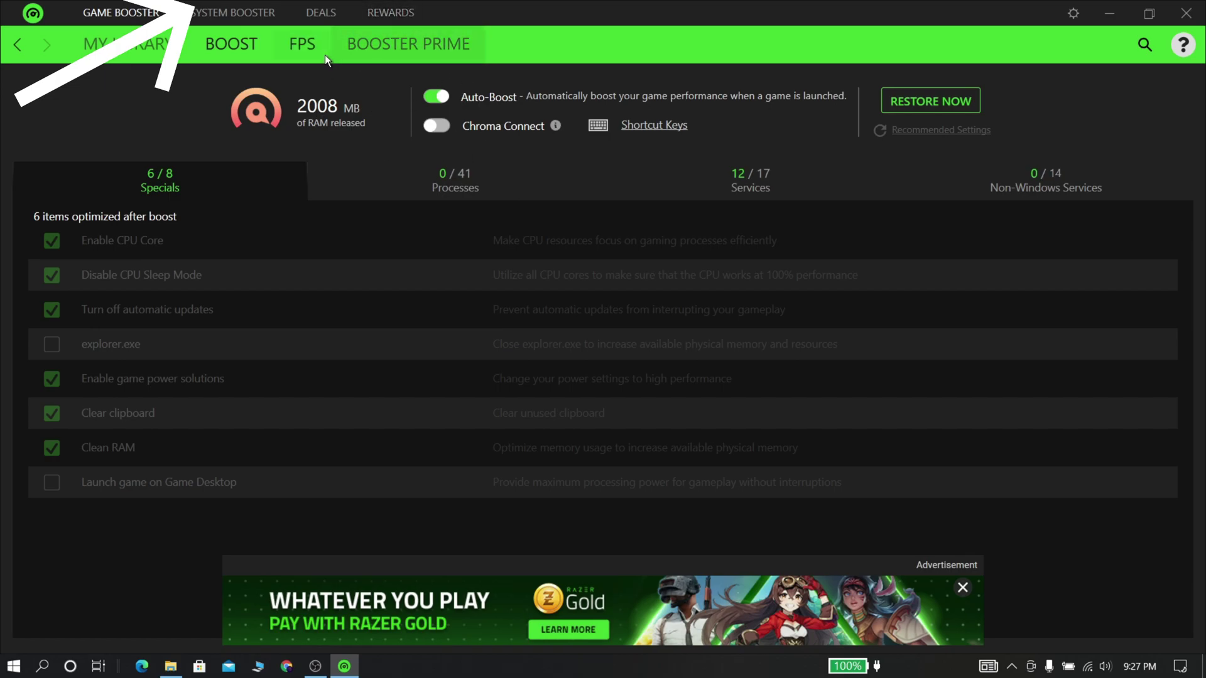
Scan with Razer Cortex's System Booster and start cleaning the 11 GB of junk found.
click(232, 13)
click(565, 262)
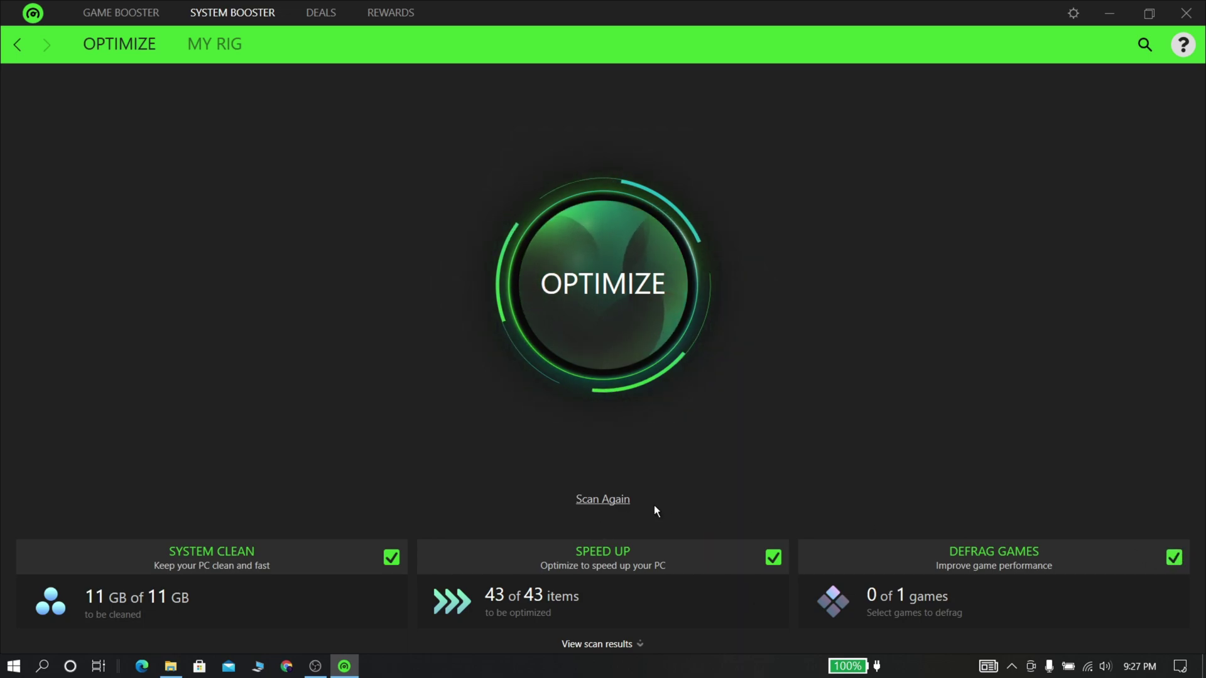
click(631, 267)
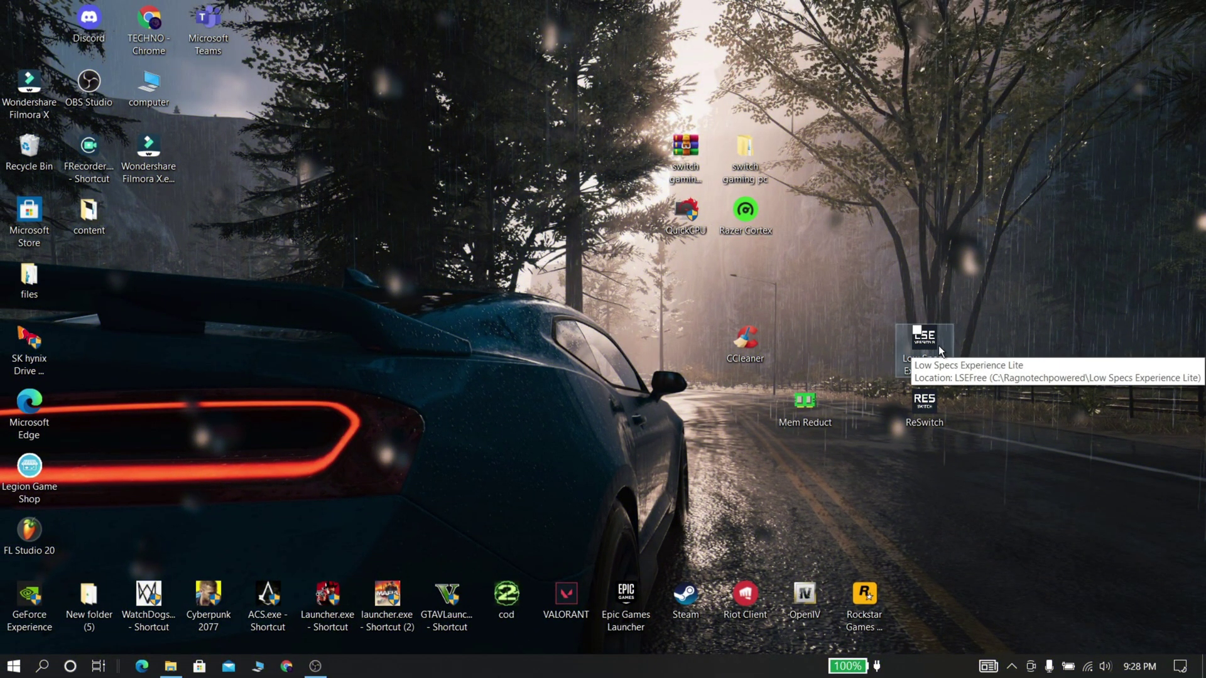
Load Grand Theft Auto 5's optimization package from Low Specs Experience's Optimization Catalog.
drag(926, 345, 825, 226)
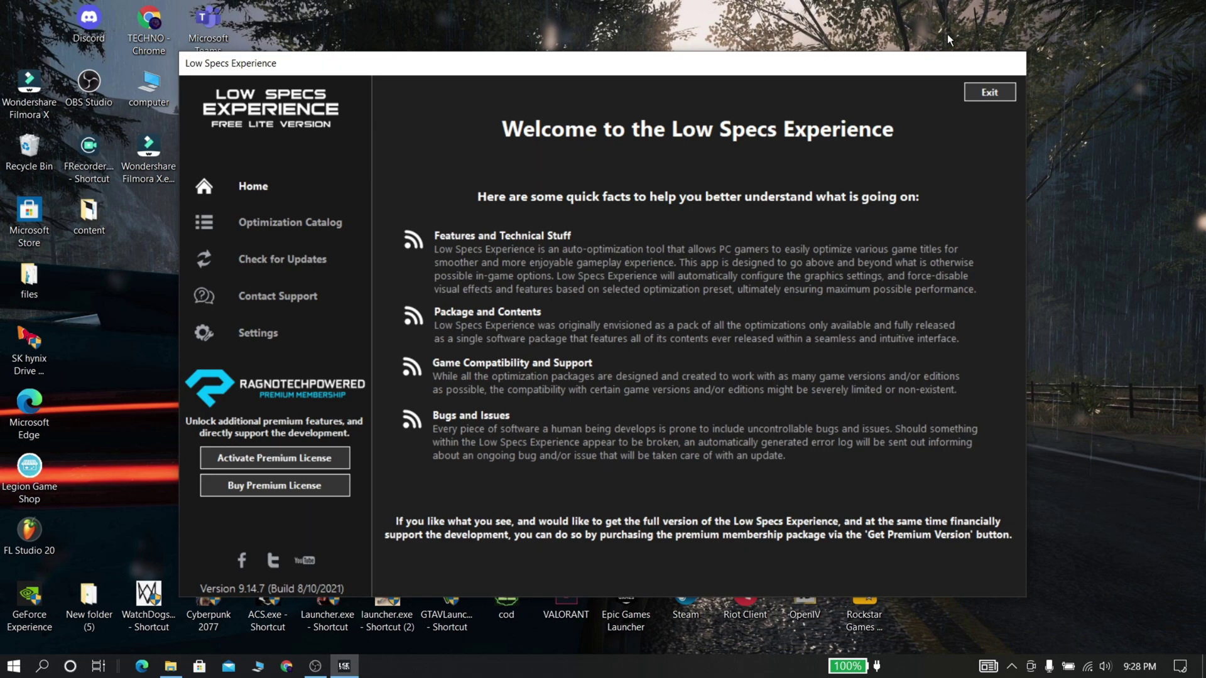
click(251, 217)
click(841, 224)
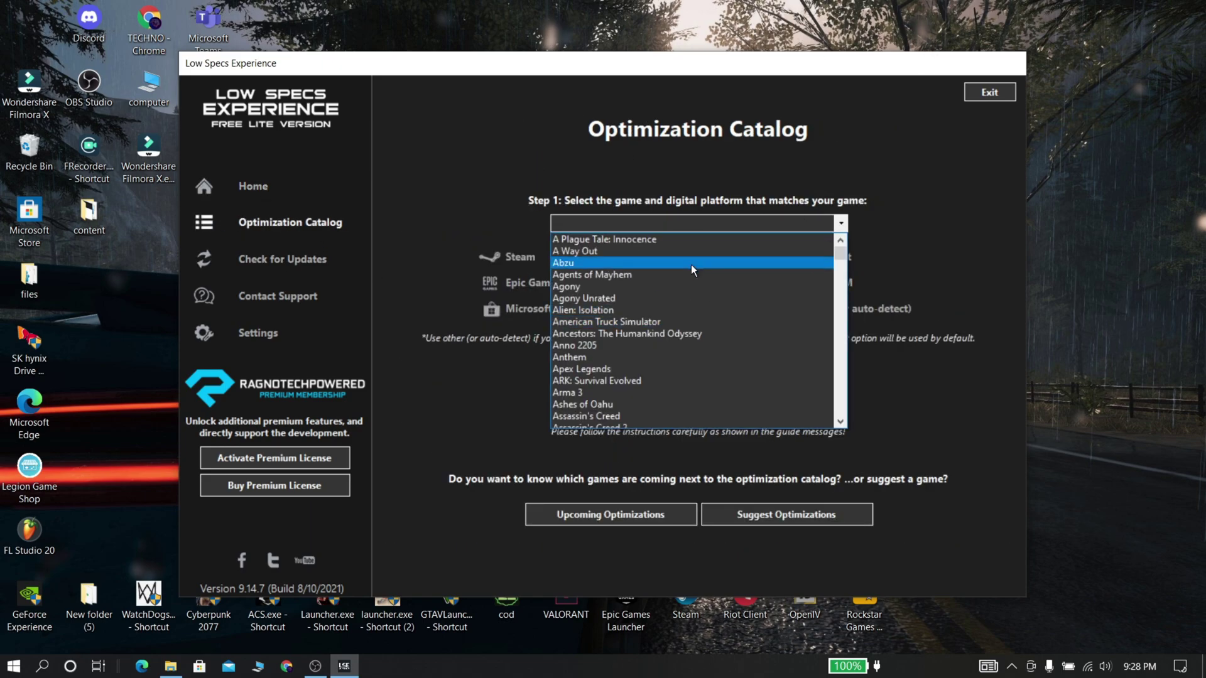
scroll(727, 356, down, 20)
scroll(838, 319, down, 15)
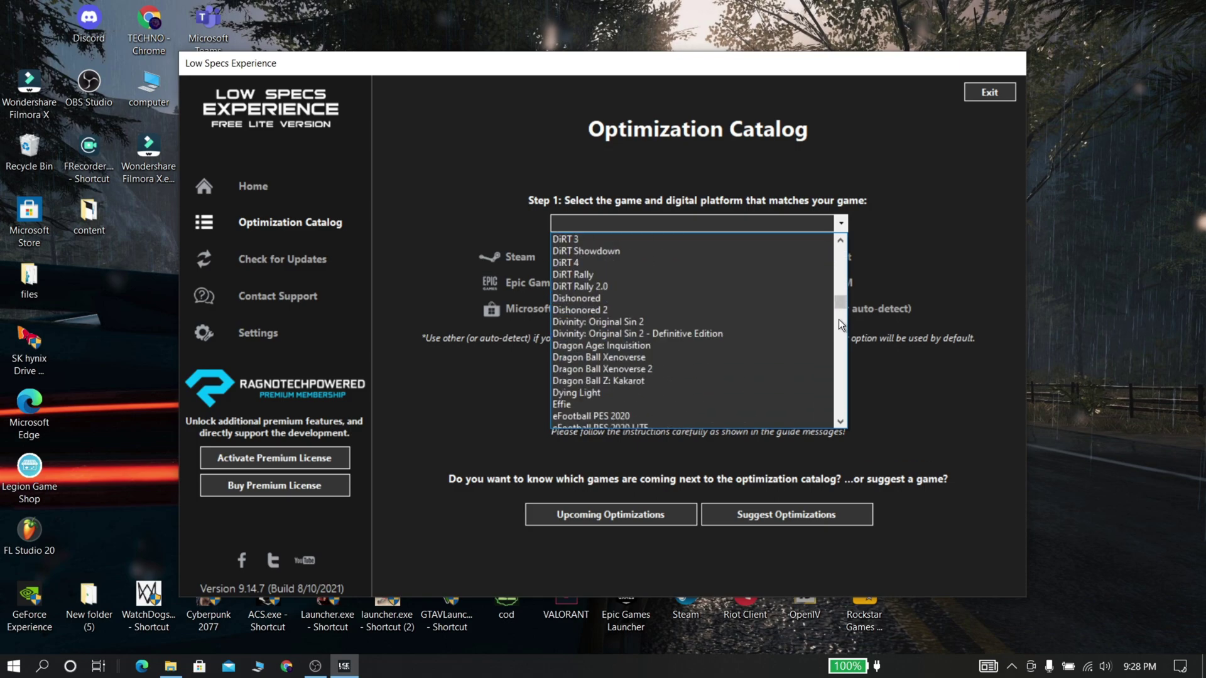
click(691, 309)
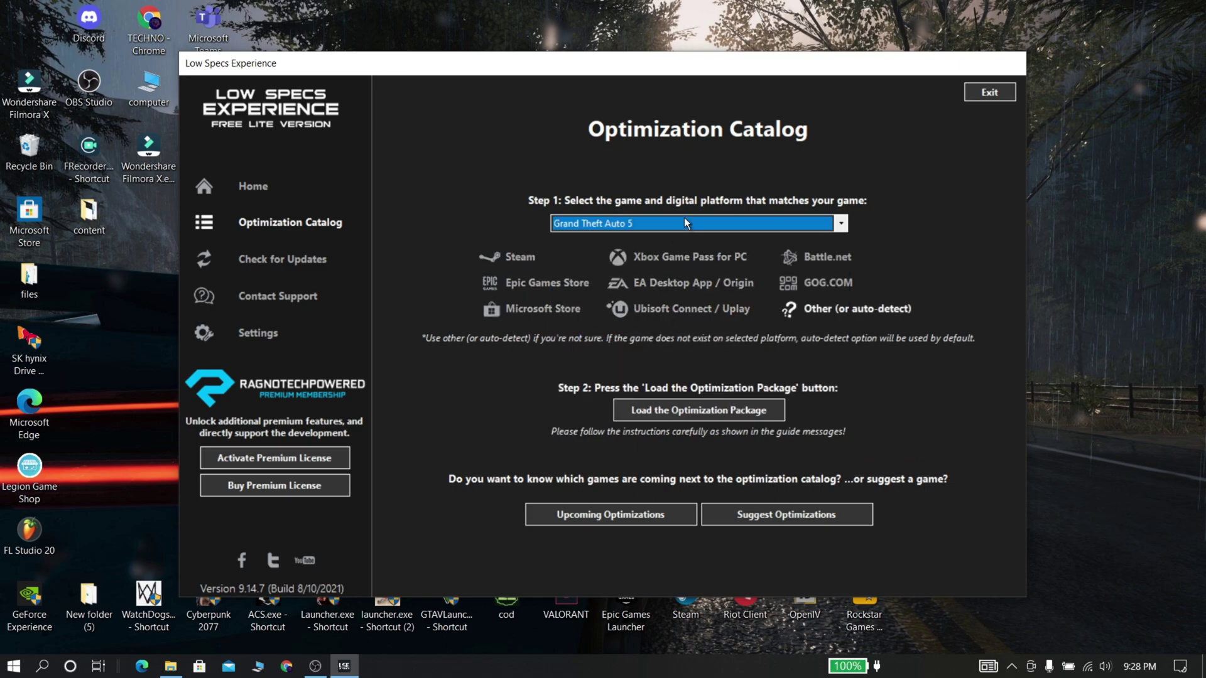
click(717, 412)
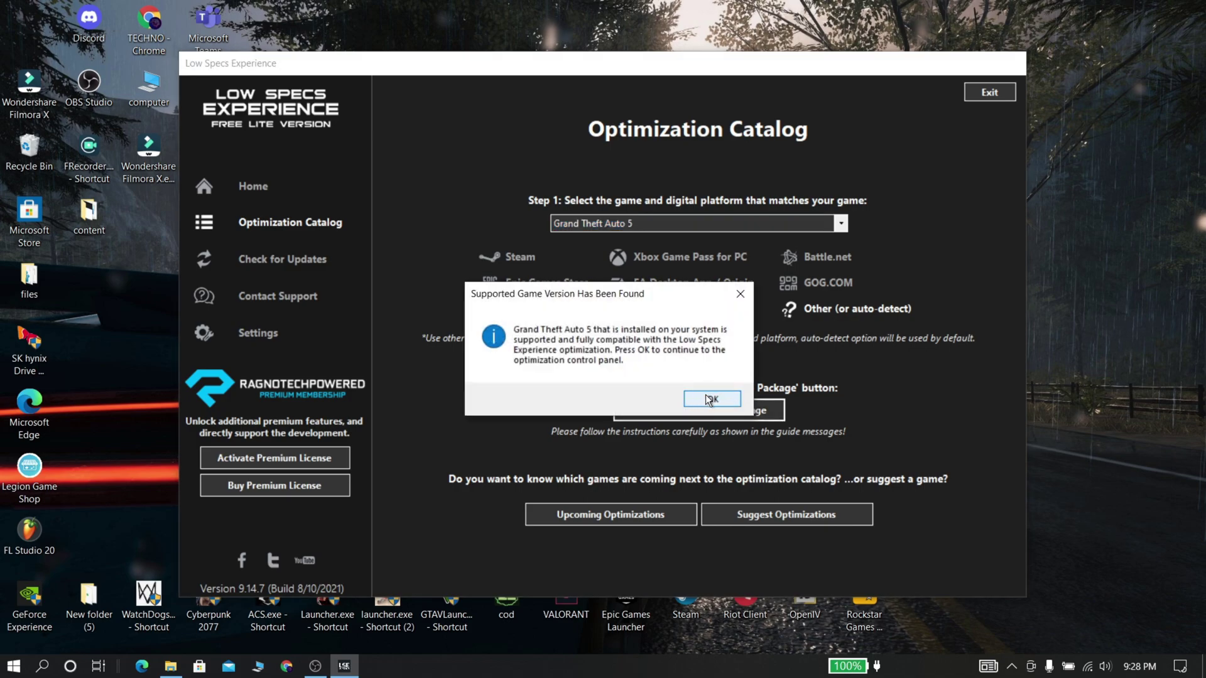
click(709, 400)
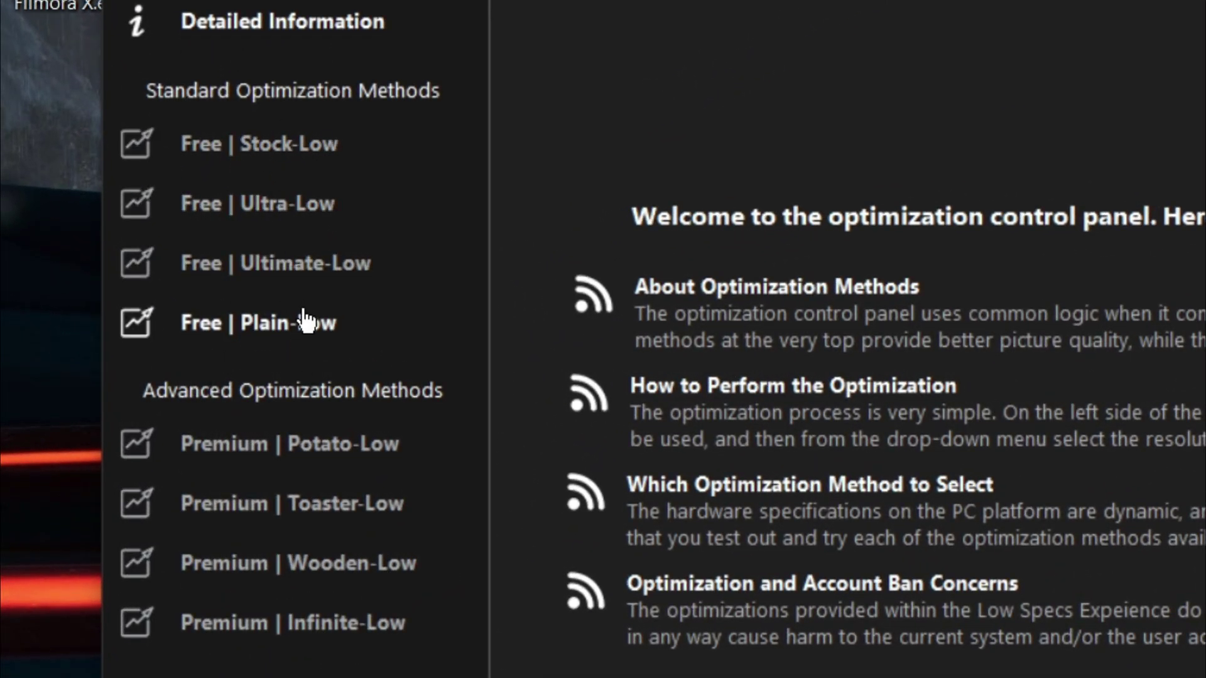
Execute the Free Plain-Low optimization at 1280 x 720 [16/9] resolution.
click(279, 339)
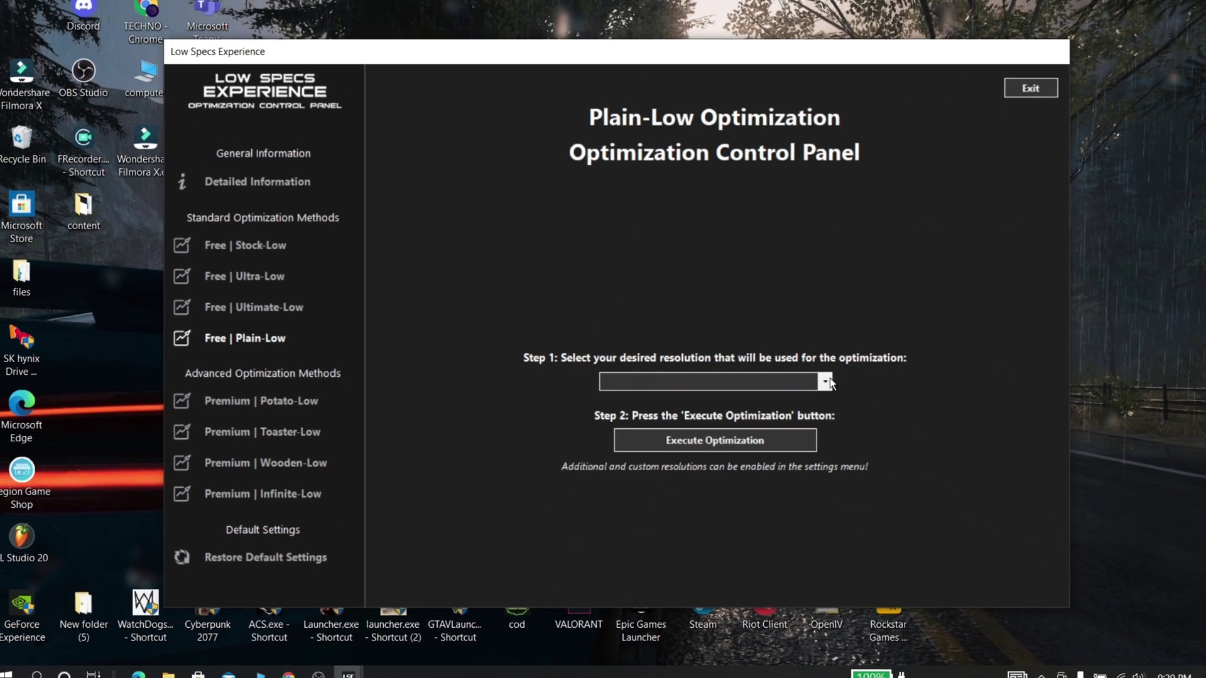
click(824, 381)
scroll(722, 463, down, 2)
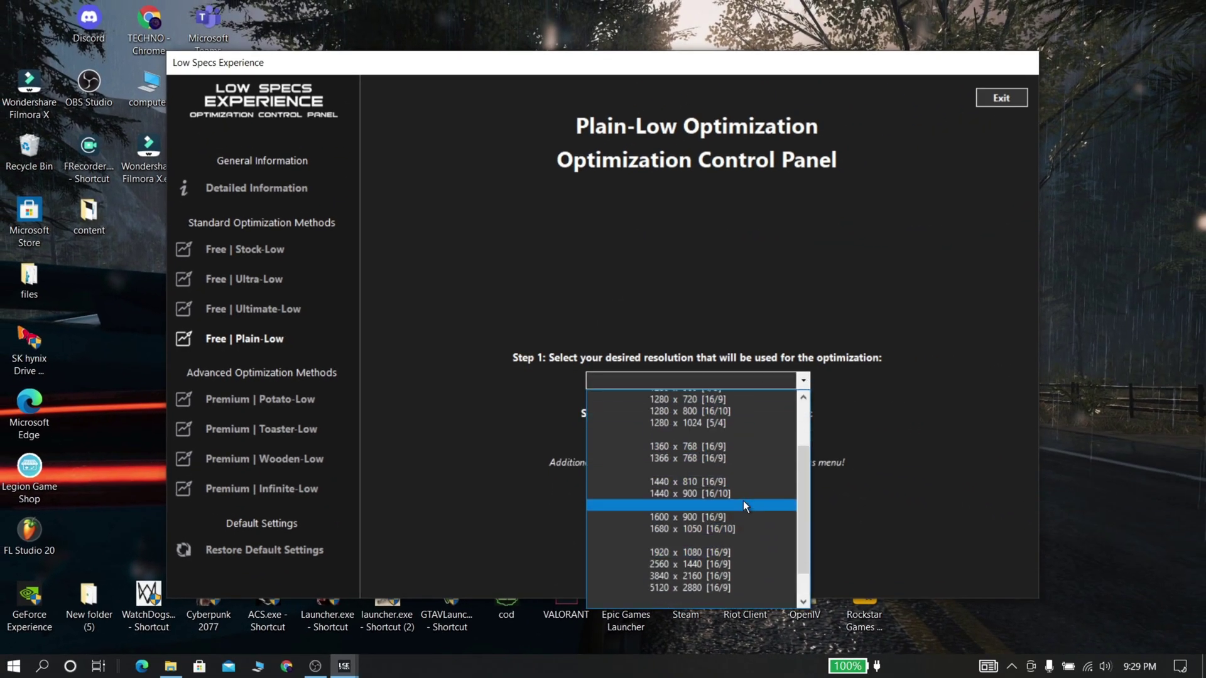
scroll(744, 500, up, 3)
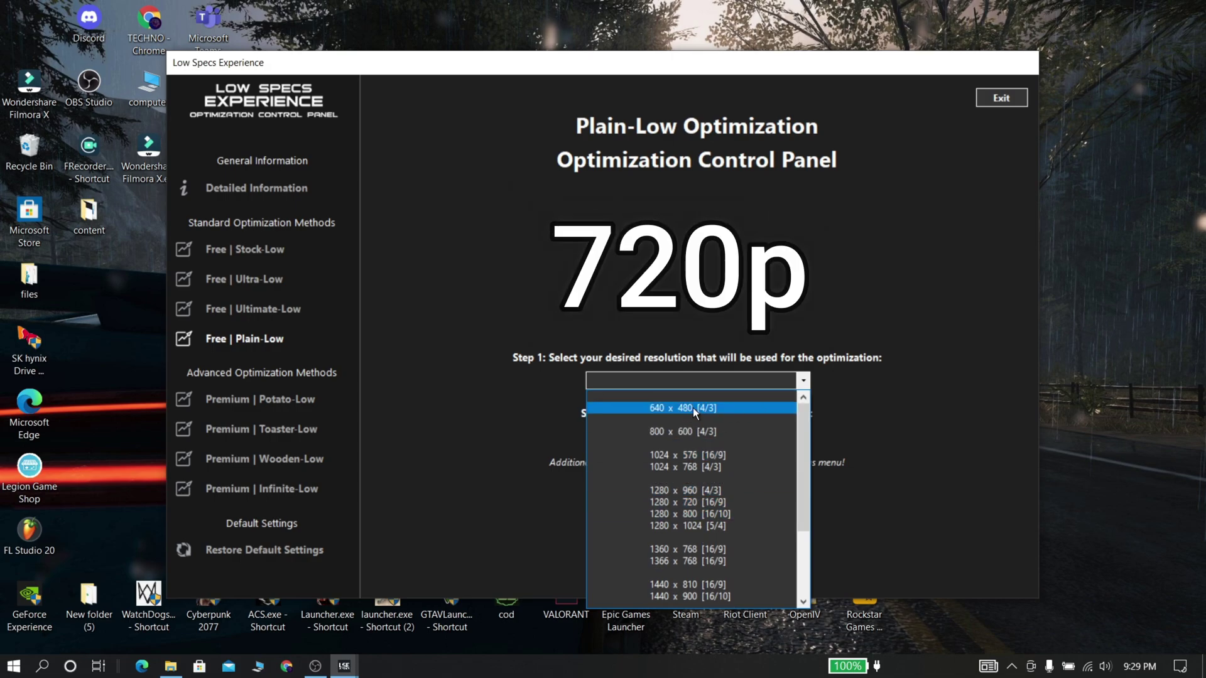
click(681, 502)
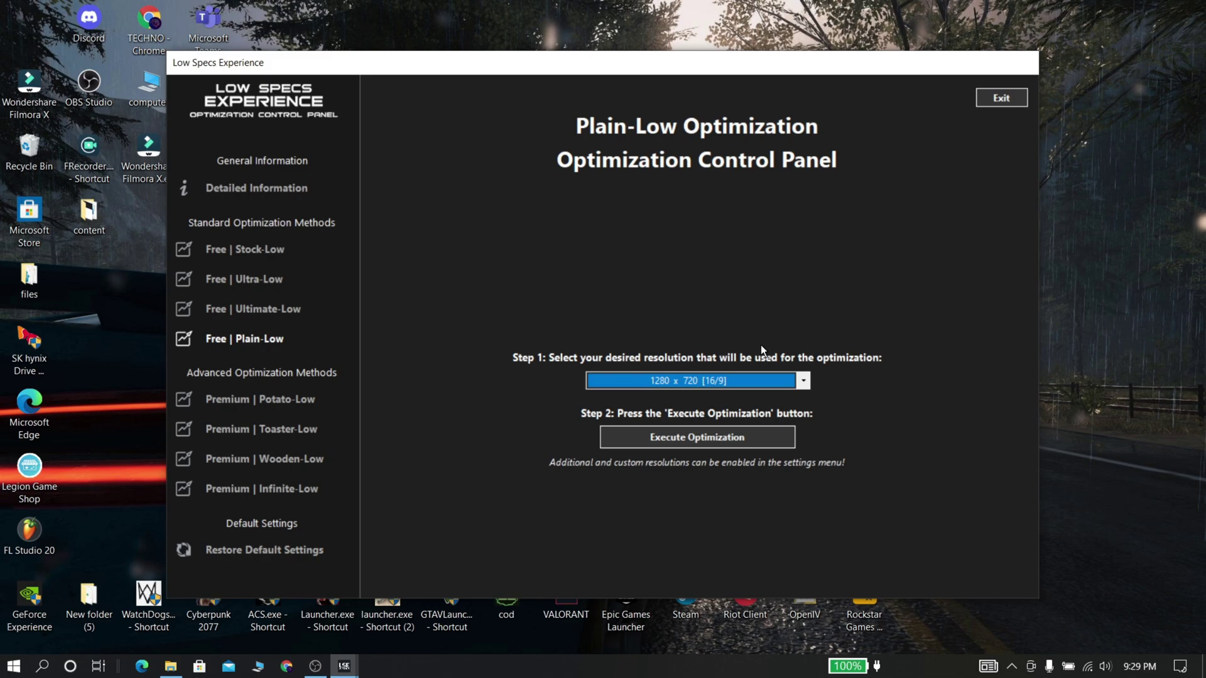
click(801, 382)
scroll(704, 496, up, 4)
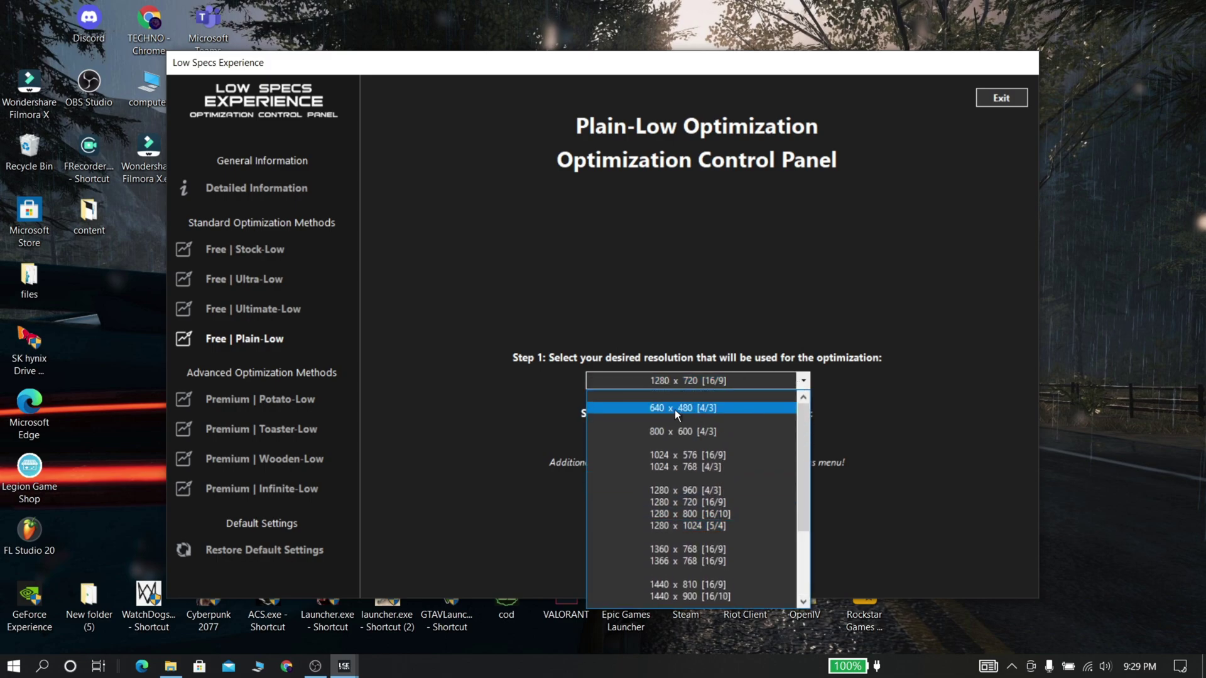
click(921, 387)
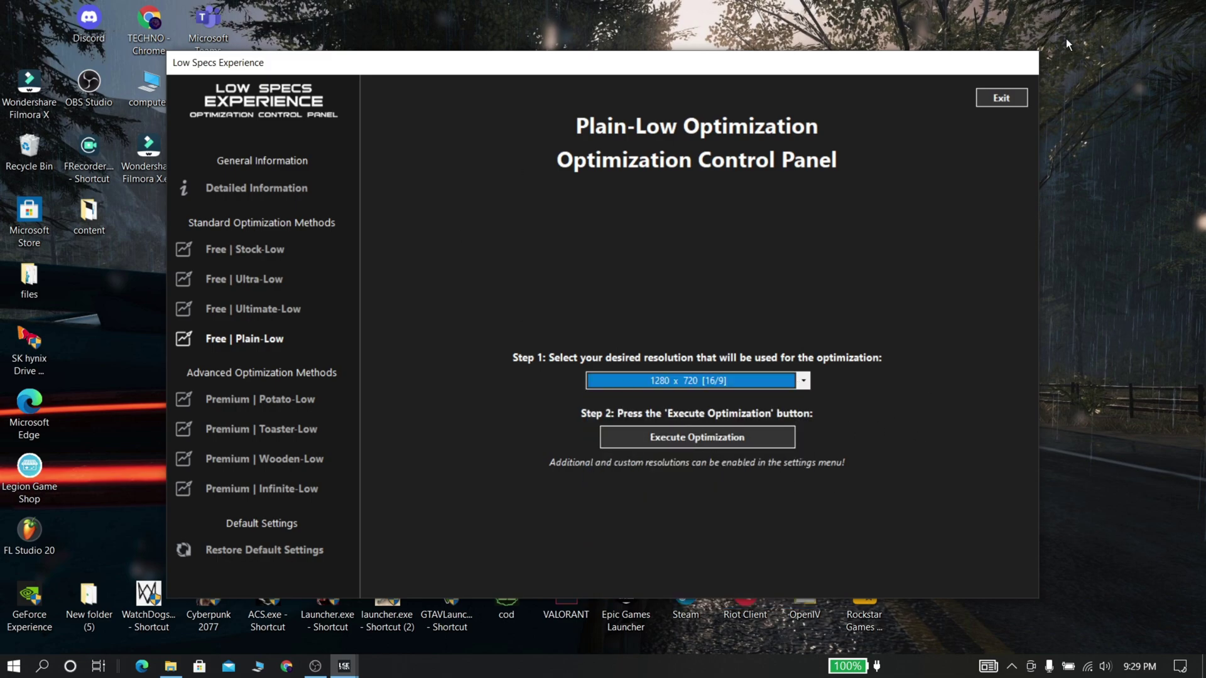
click(727, 443)
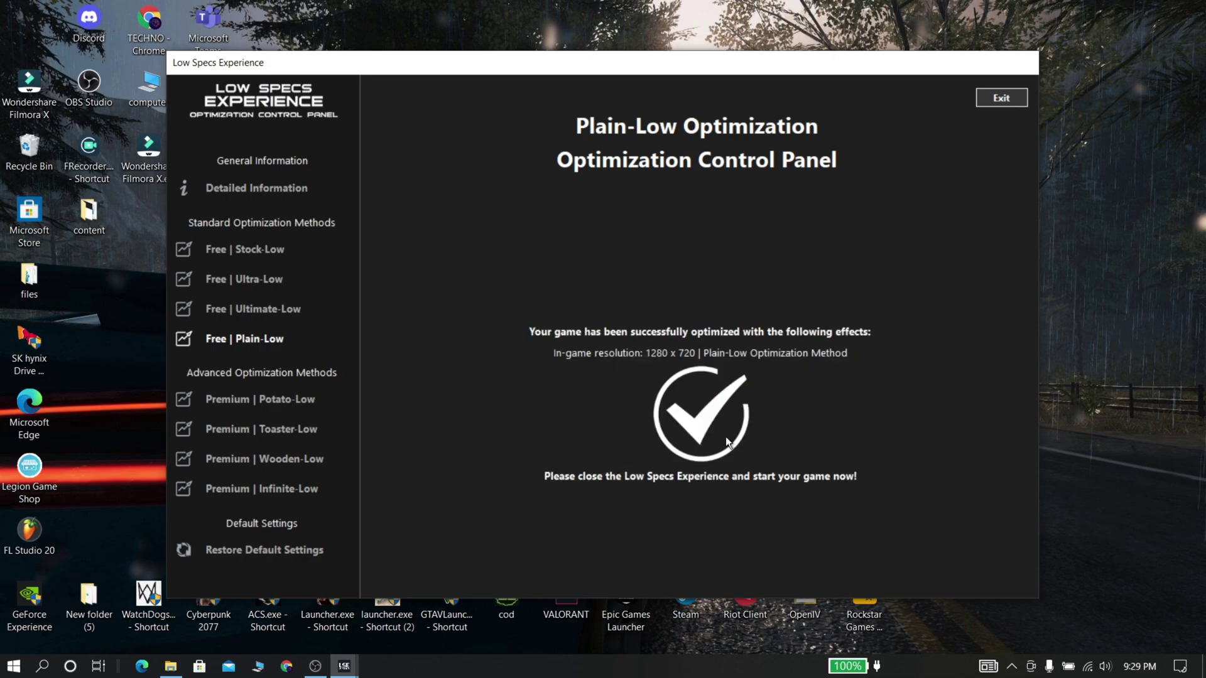
Restore GTA 5's default settings and close Low Specs Experience.
click(306, 560)
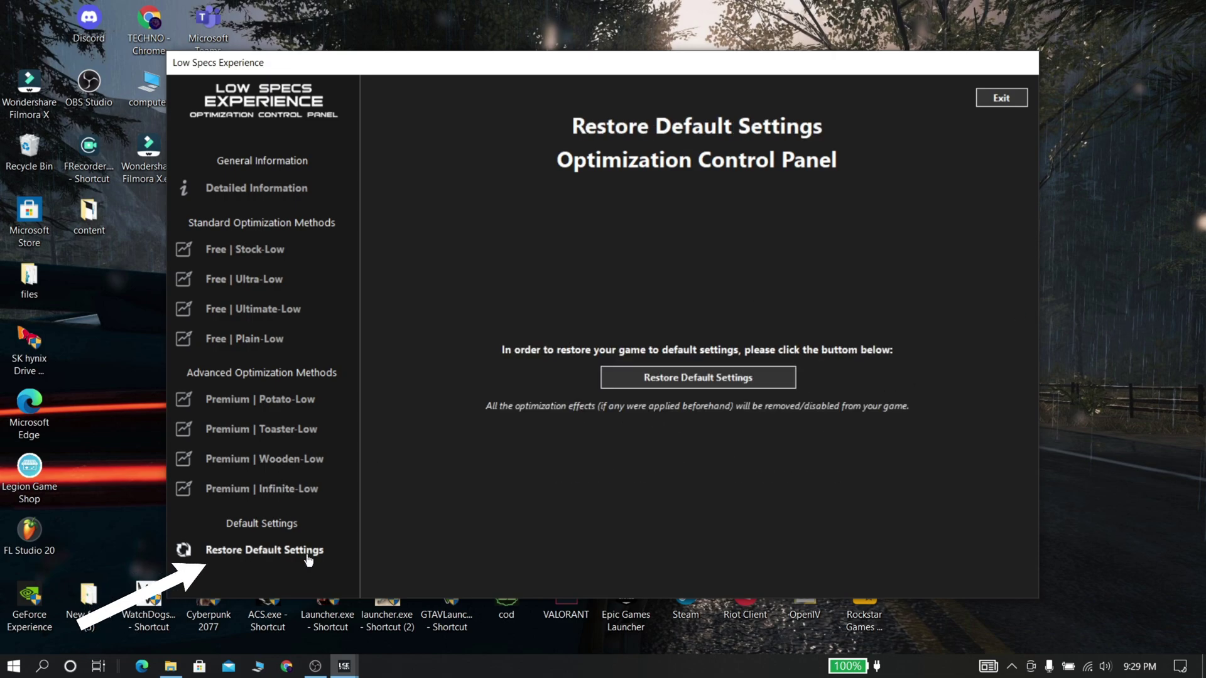
click(766, 379)
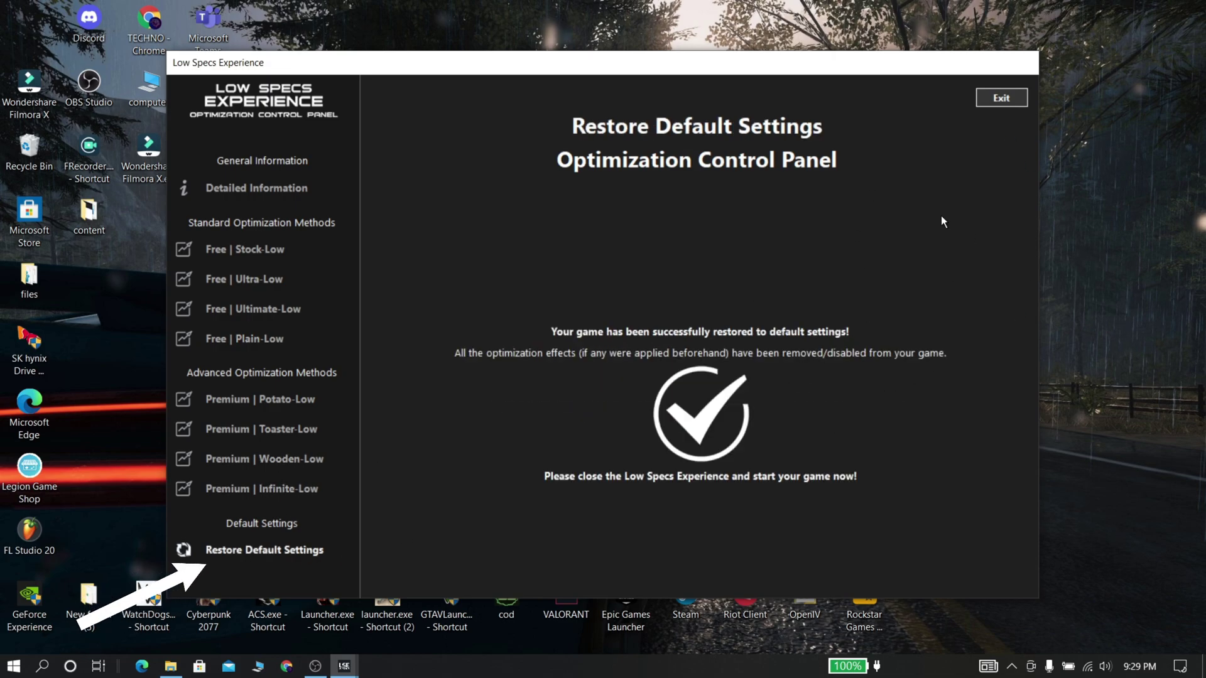
click(1003, 100)
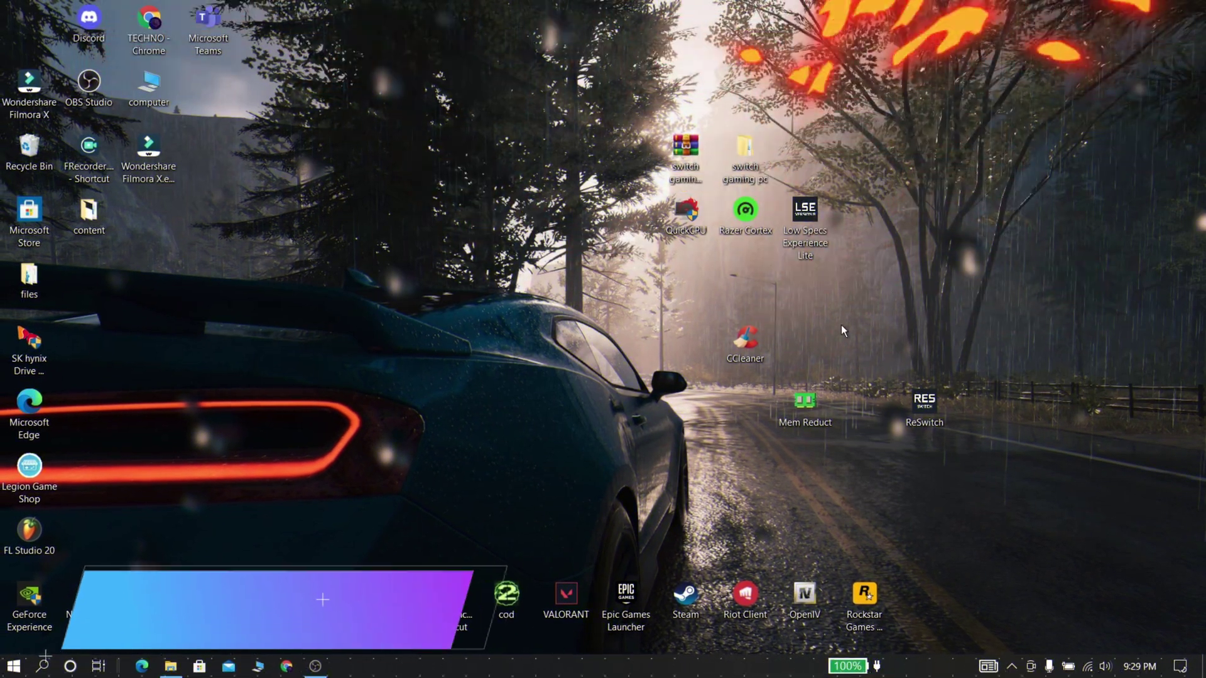
Run CCleaner maximized, analyze junk with Custom Clean, and fix registry issues without a backup.
drag(744, 357, 693, 353)
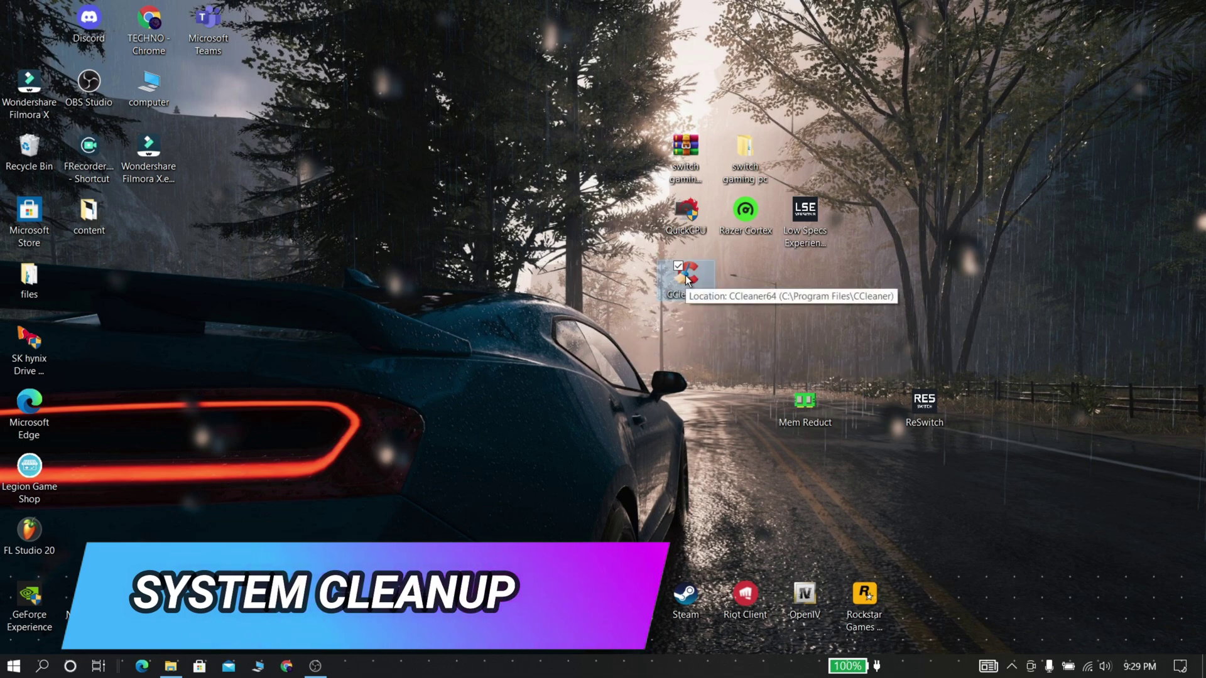
double_click(686, 277)
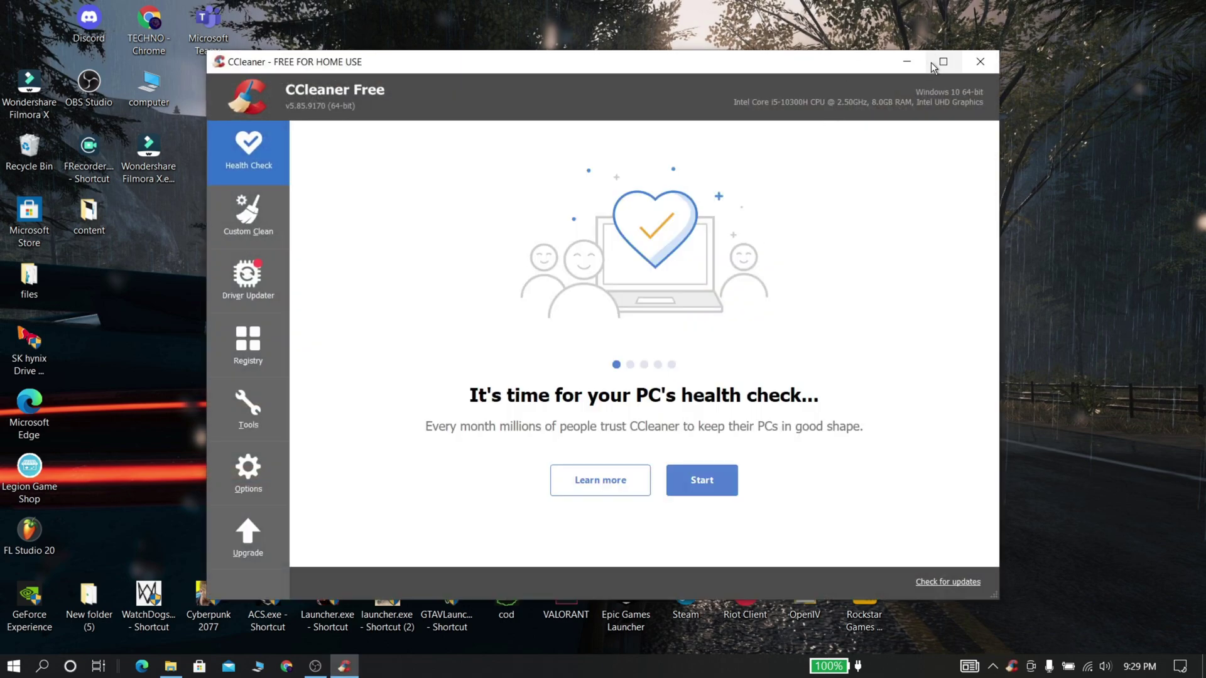
click(934, 63)
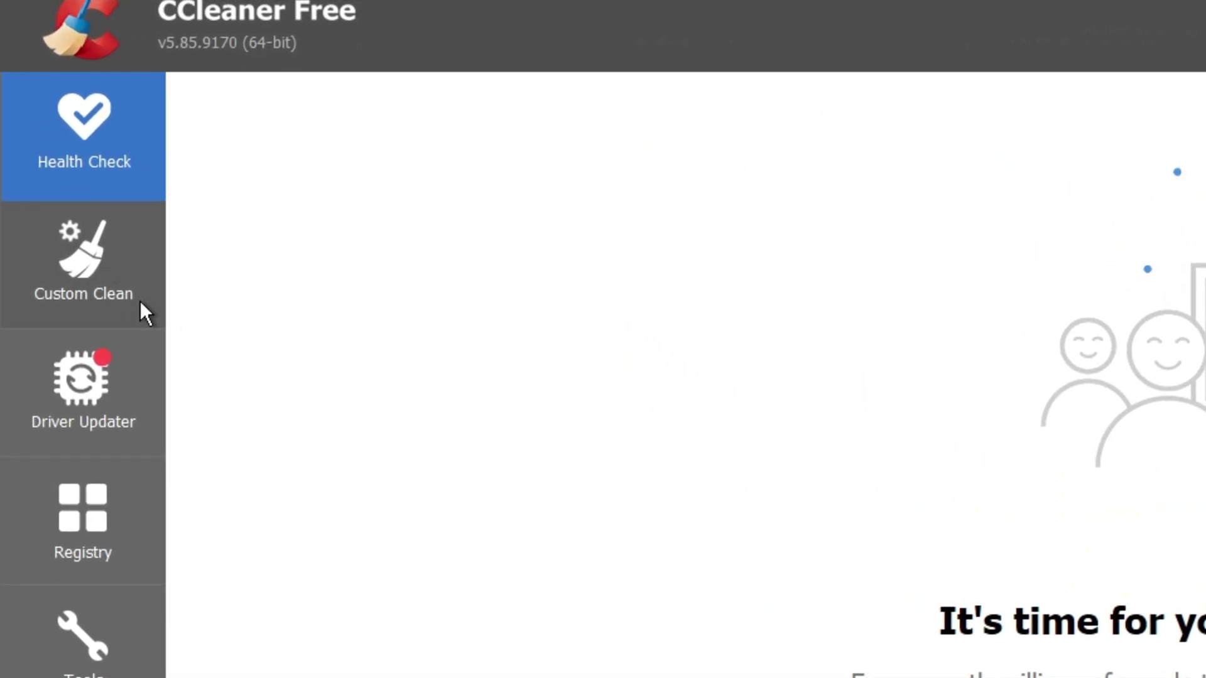
click(38, 292)
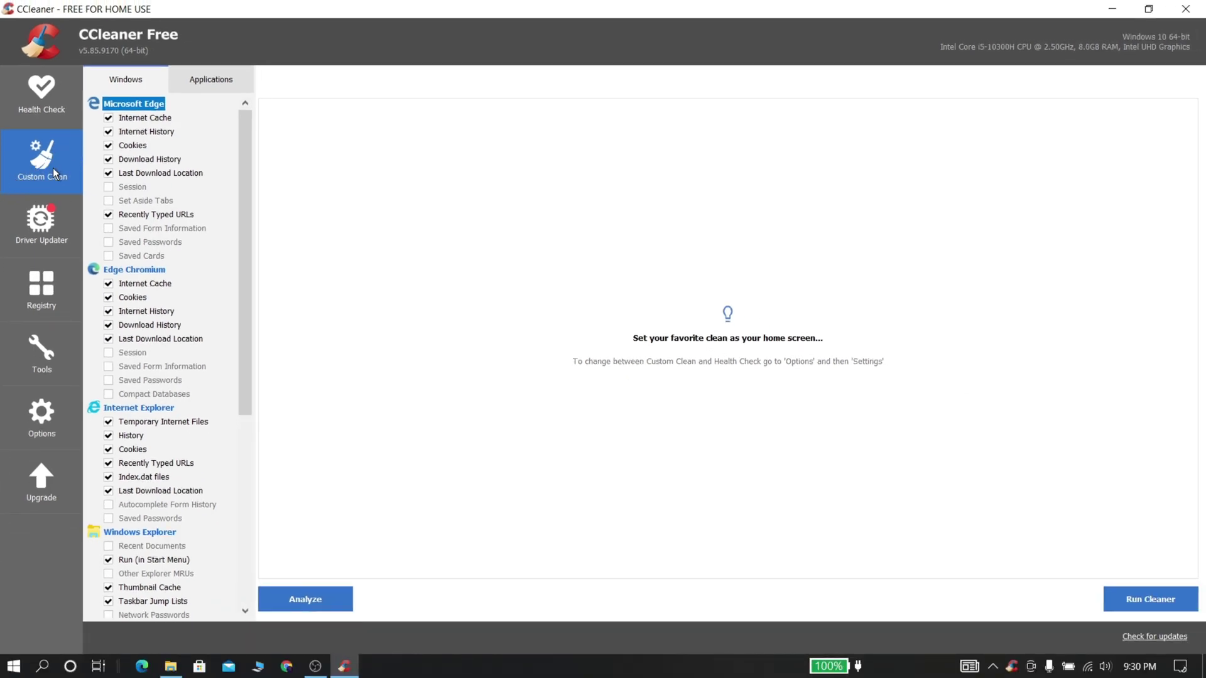
click(318, 599)
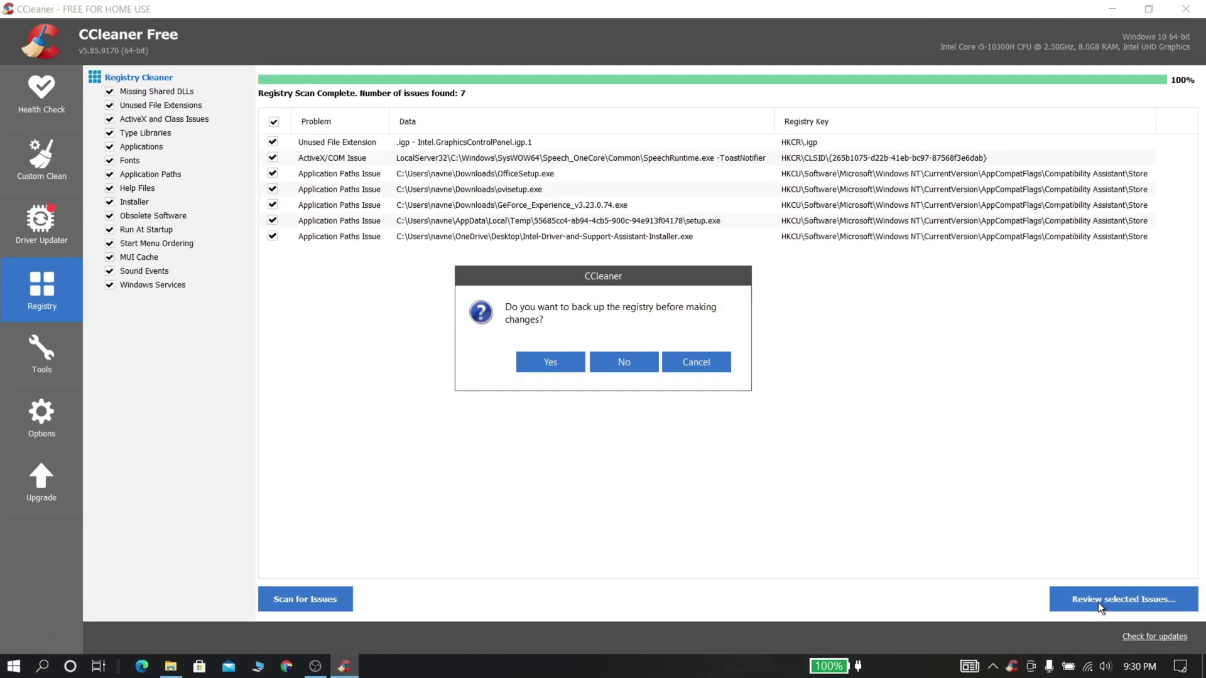
click(620, 369)
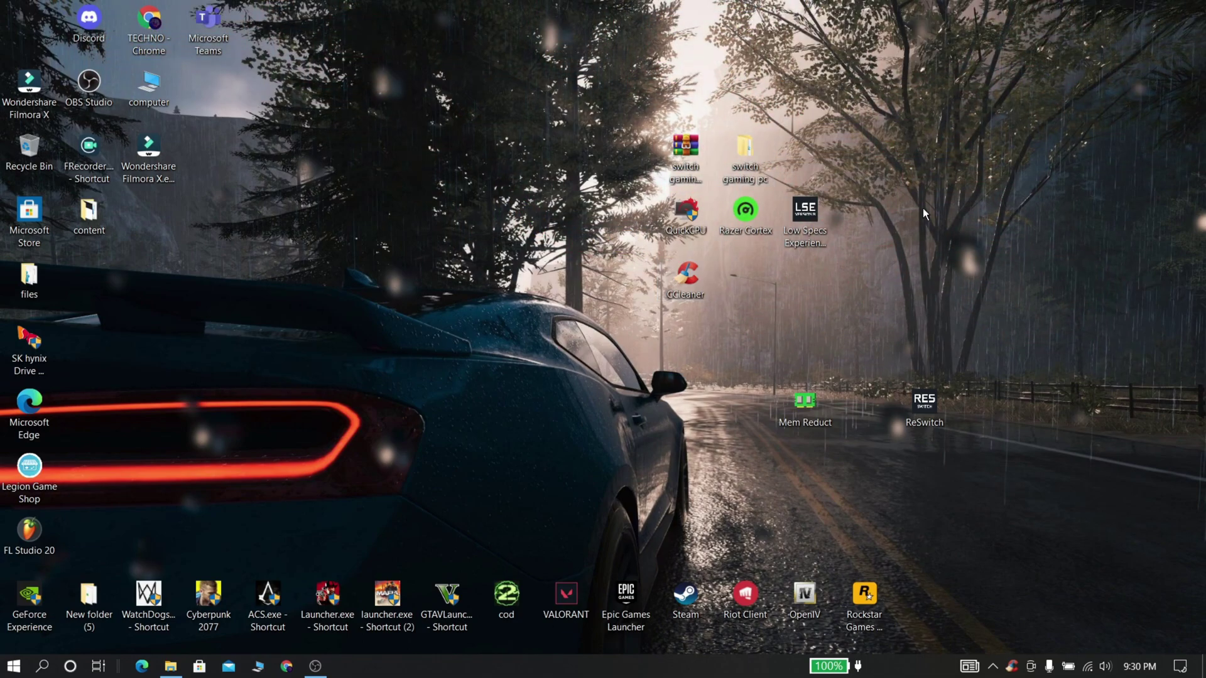
Place the Mem Reduct shortcut next to CCleaner and launch Mem Reduct.
drag(816, 423, 736, 424)
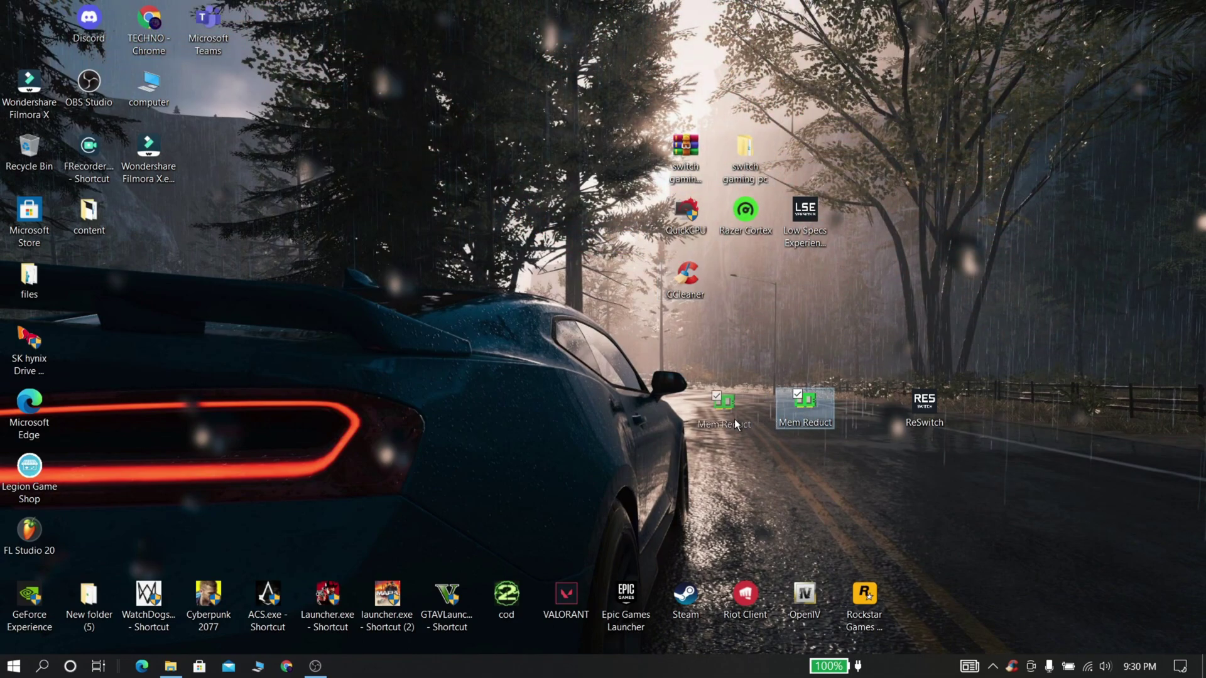
drag(603, 305, 703, 305)
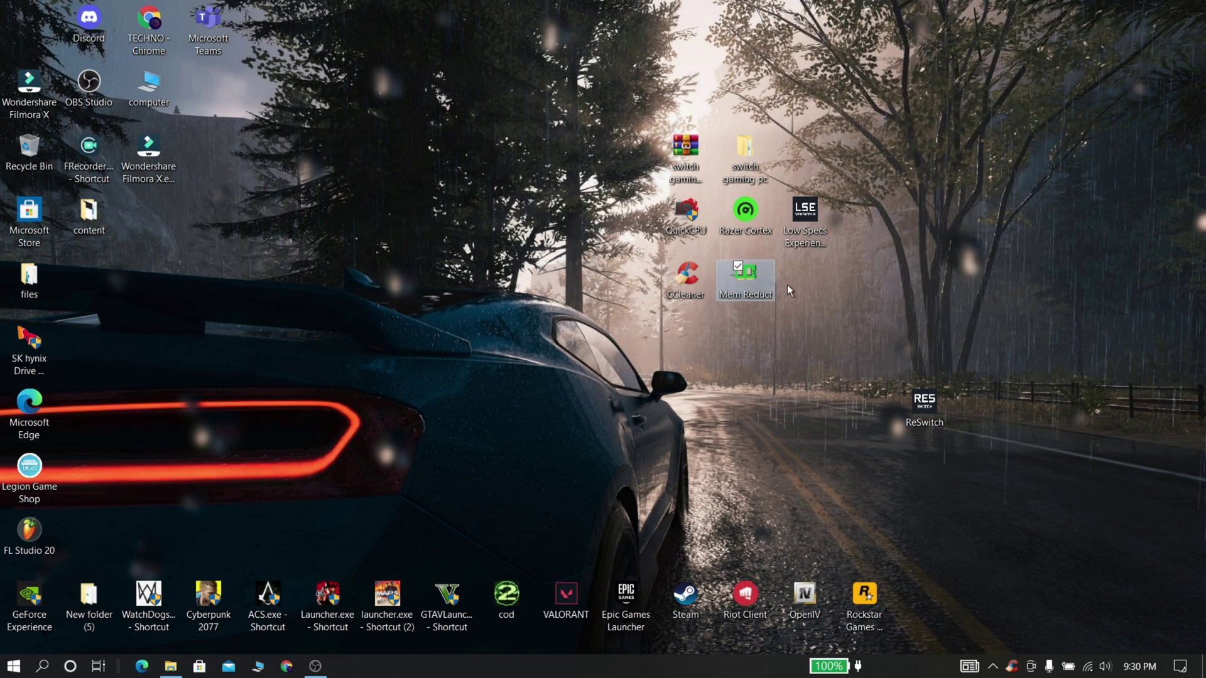
double_click(737, 282)
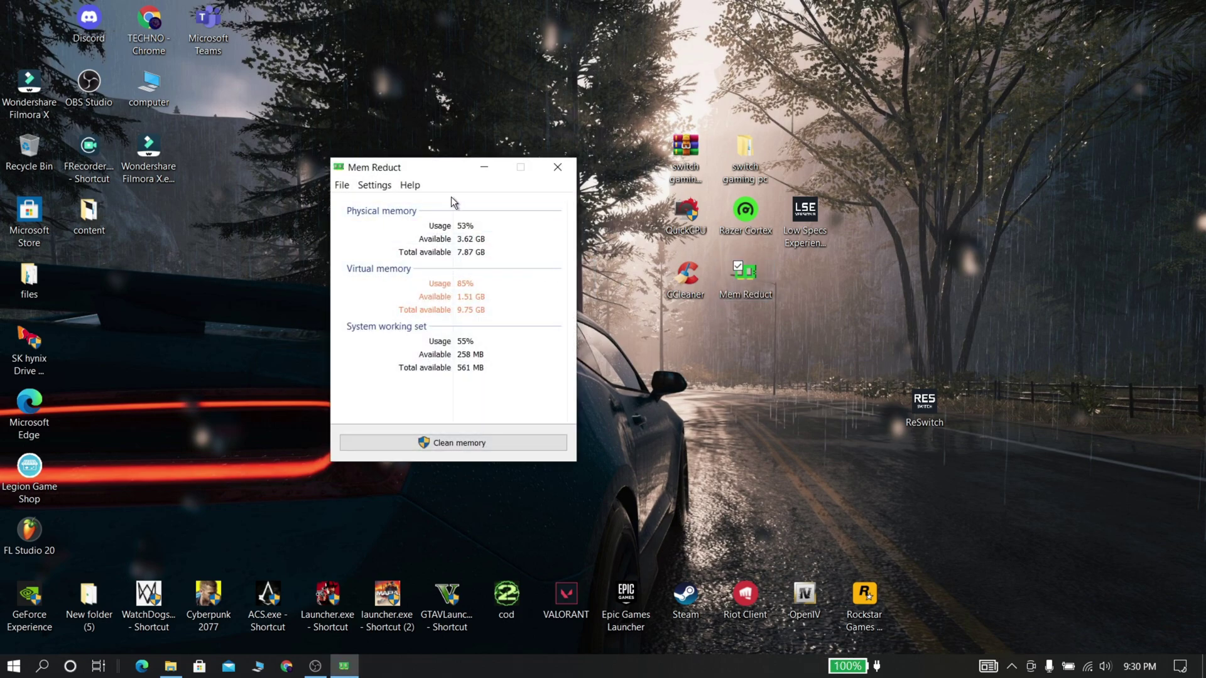
drag(431, 164, 354, 176)
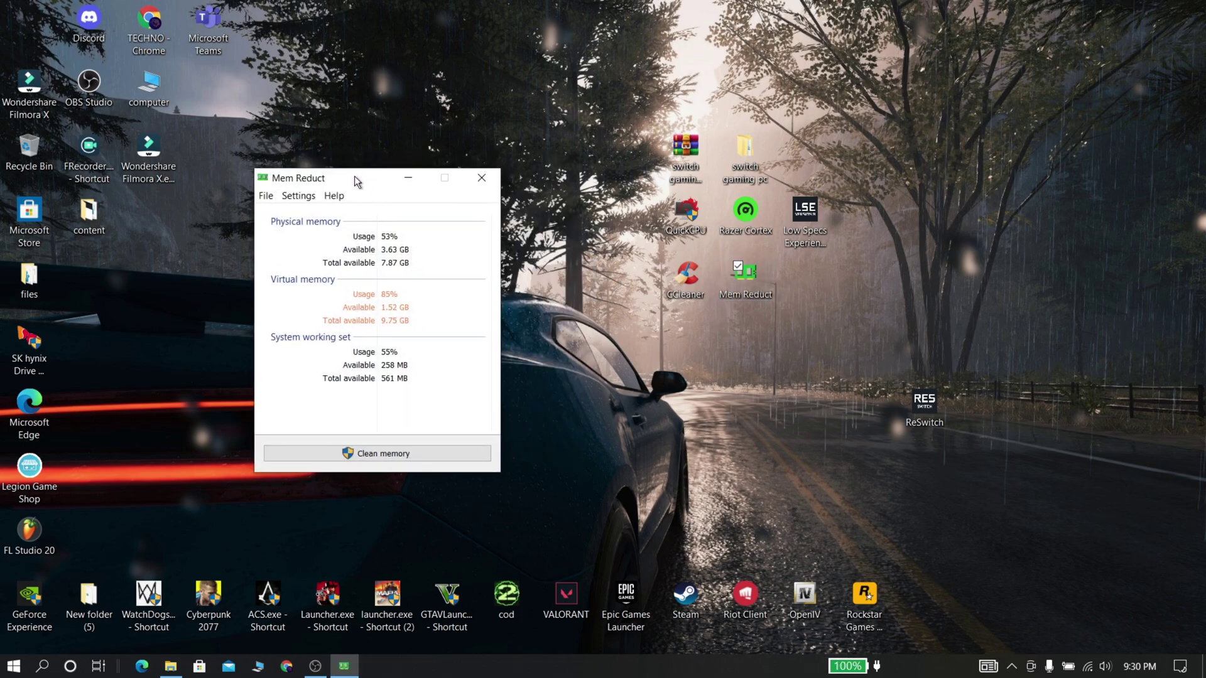
Show Task Manager's compact Performance graphs and clean memory, dropping usage from 53% to 28%.
key(ctrl+shift+Escape)
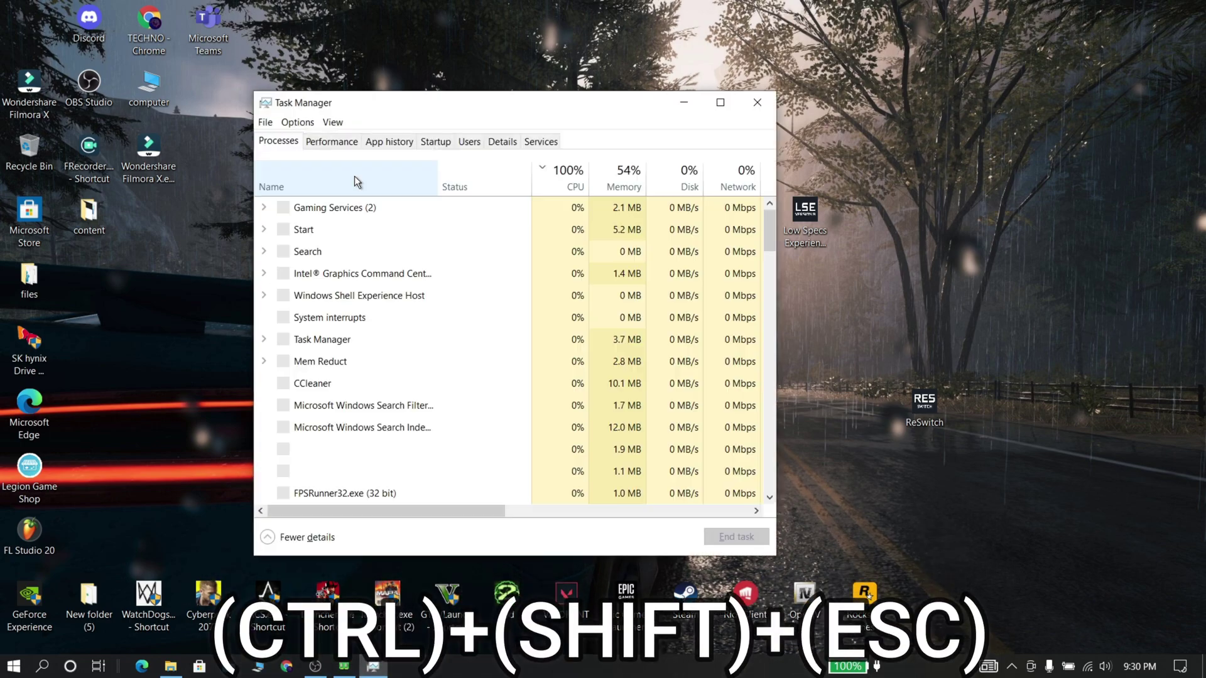
drag(633, 104, 660, 104)
click(587, 131)
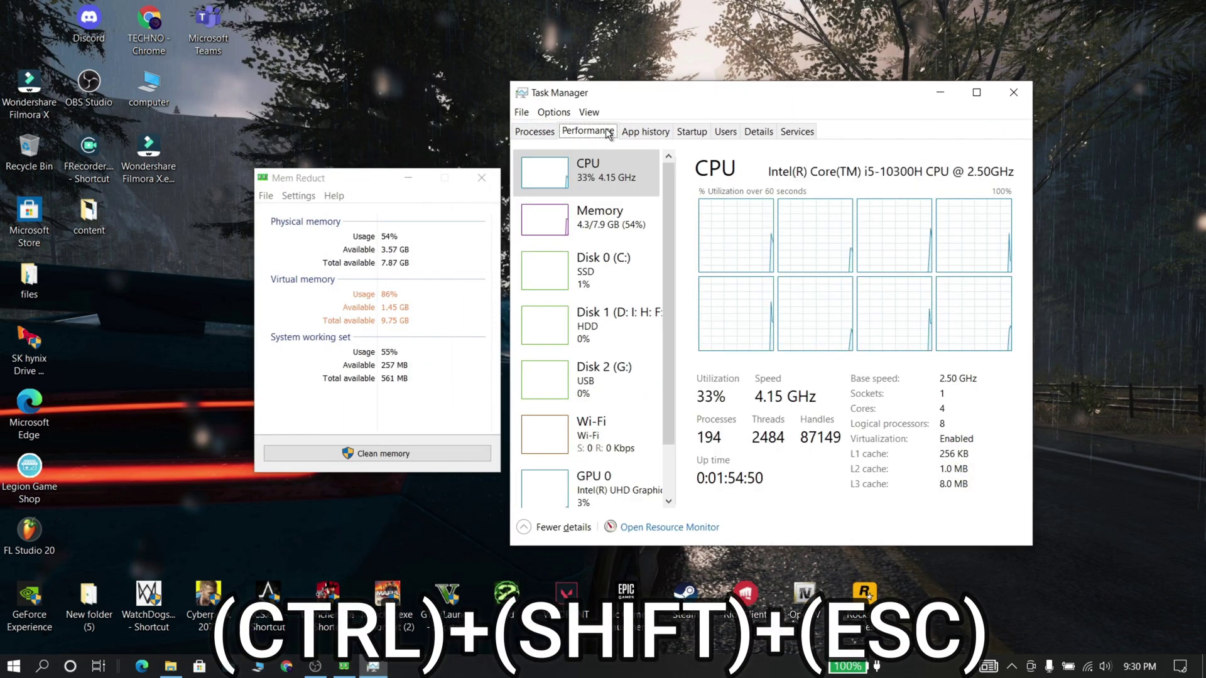
double_click(586, 176)
double_click(587, 176)
double_click(586, 217)
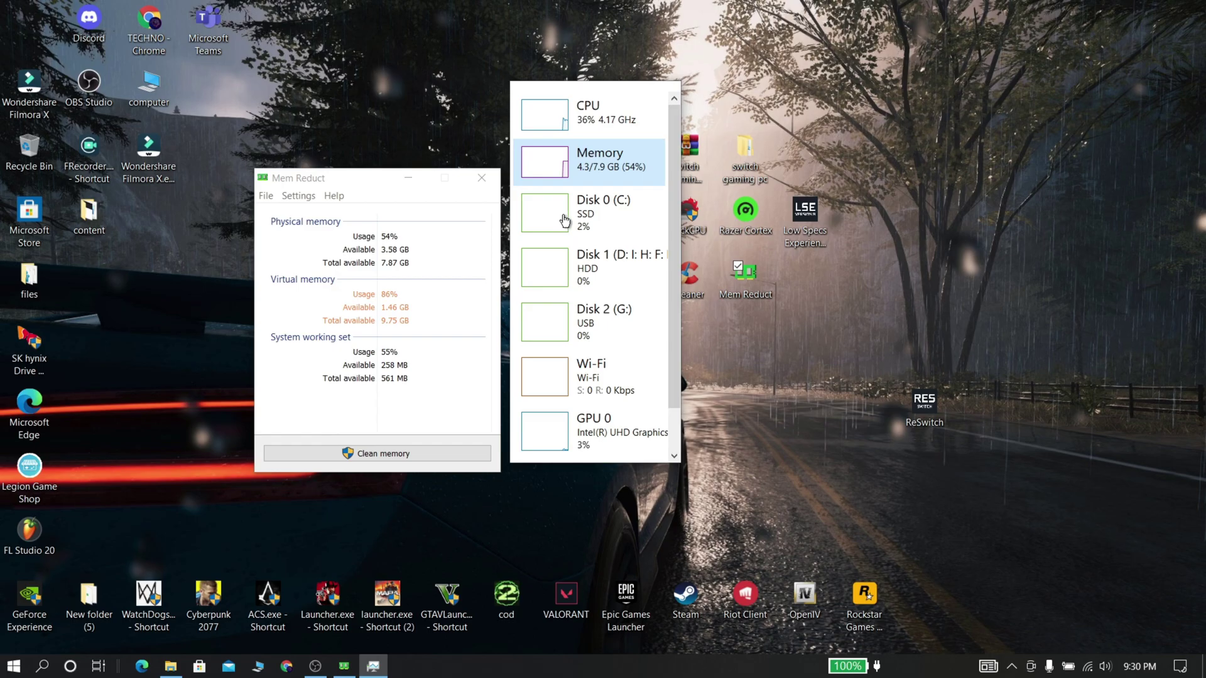
click(370, 453)
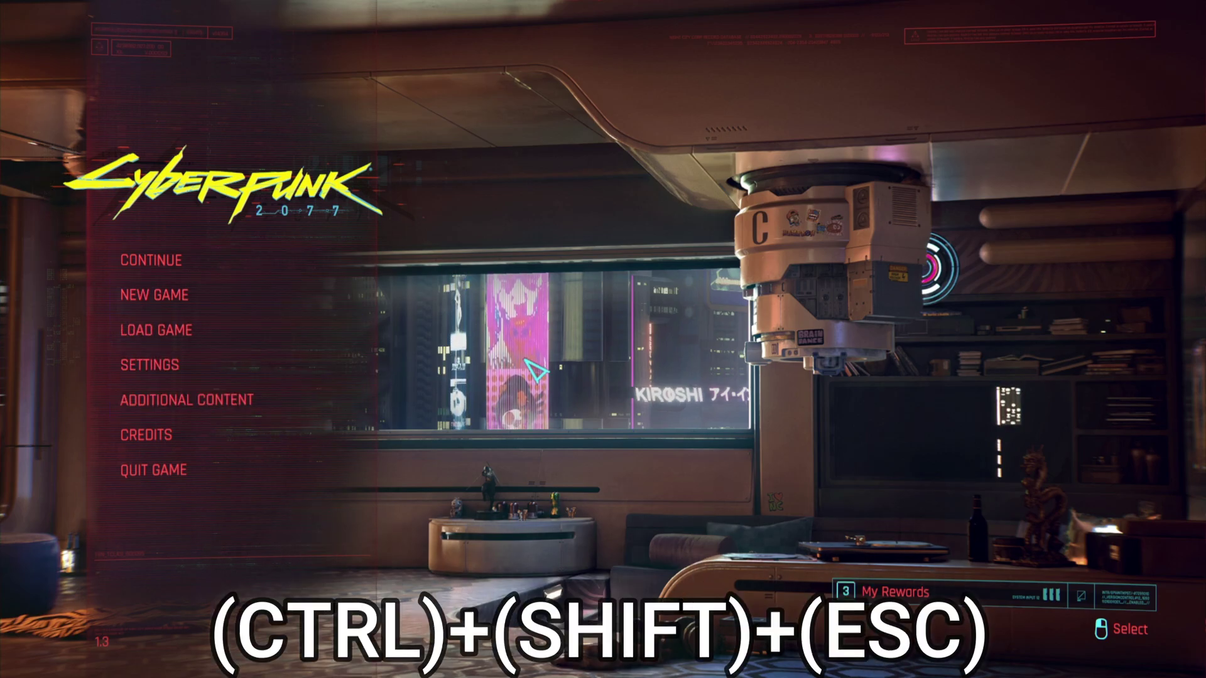
Raise Cyberpunk2077.exe to High priority in Task Manager's Details tab, then bring up its processor affinity settings.
key(ctrl+shift+Escape)
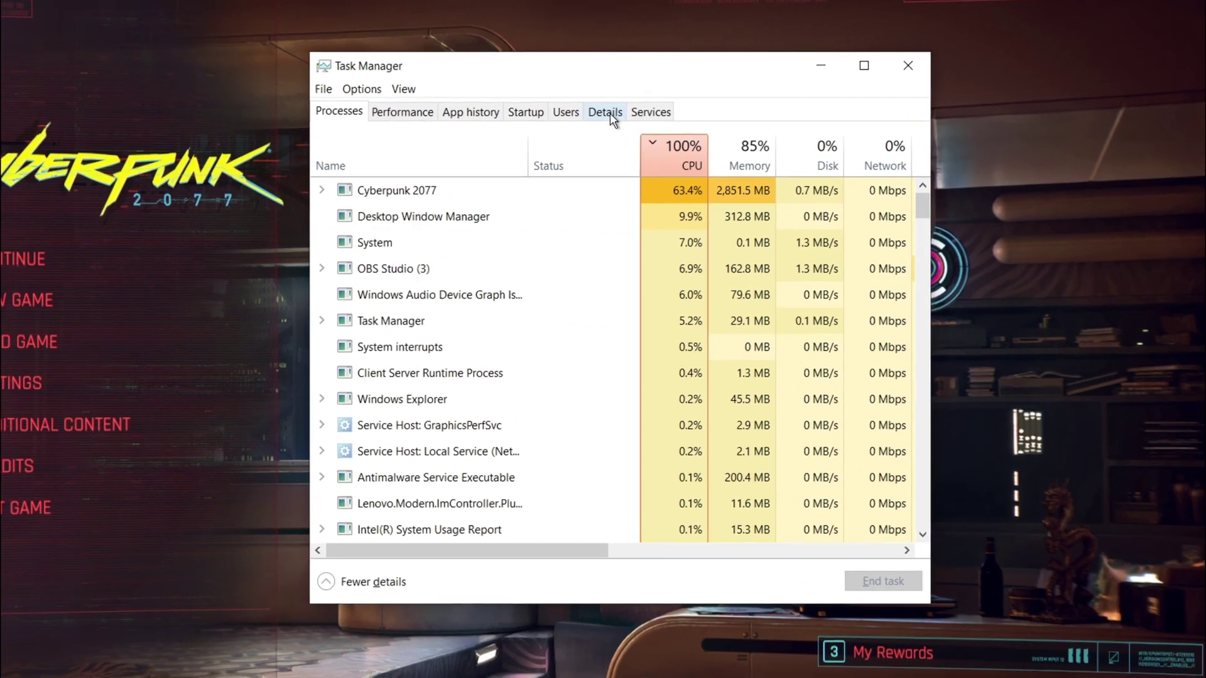
click(612, 119)
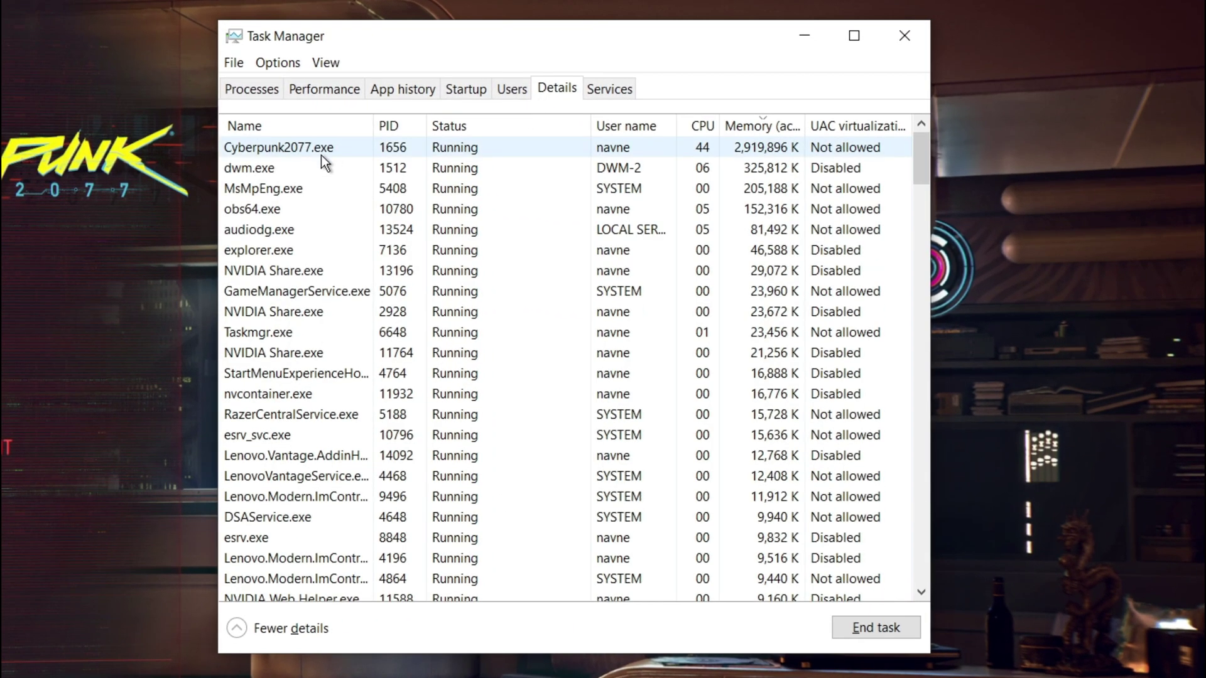
right_click(399, 167)
mouse_move(412, 233)
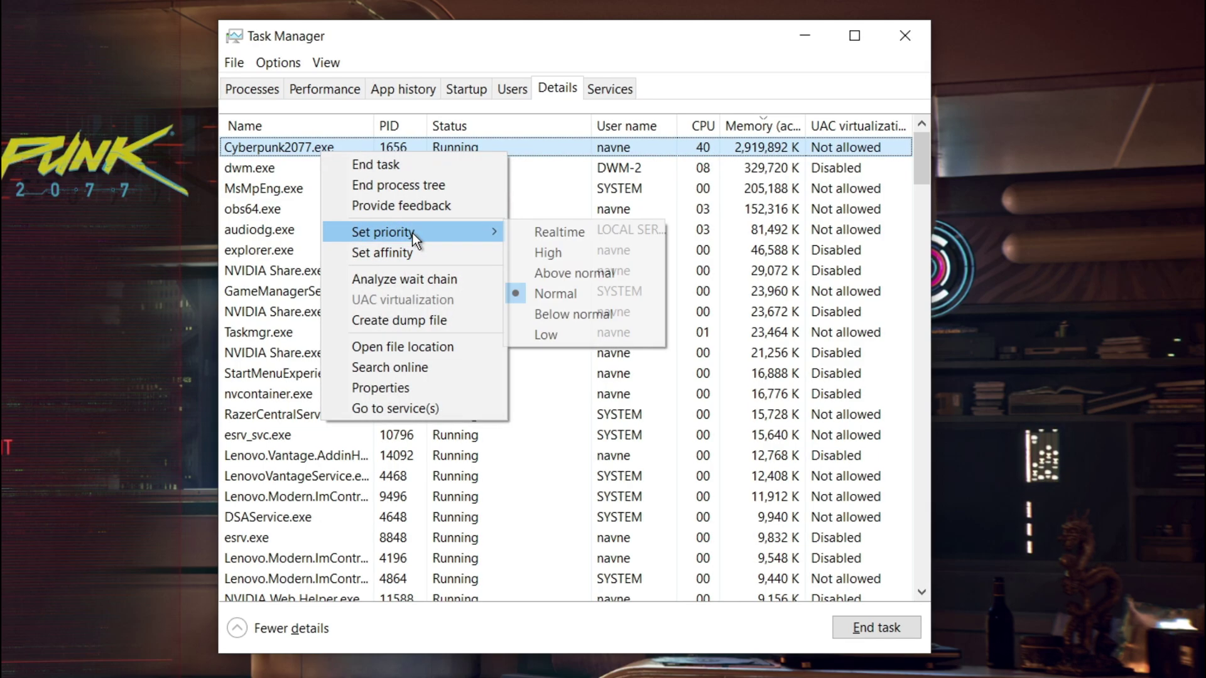
click(556, 254)
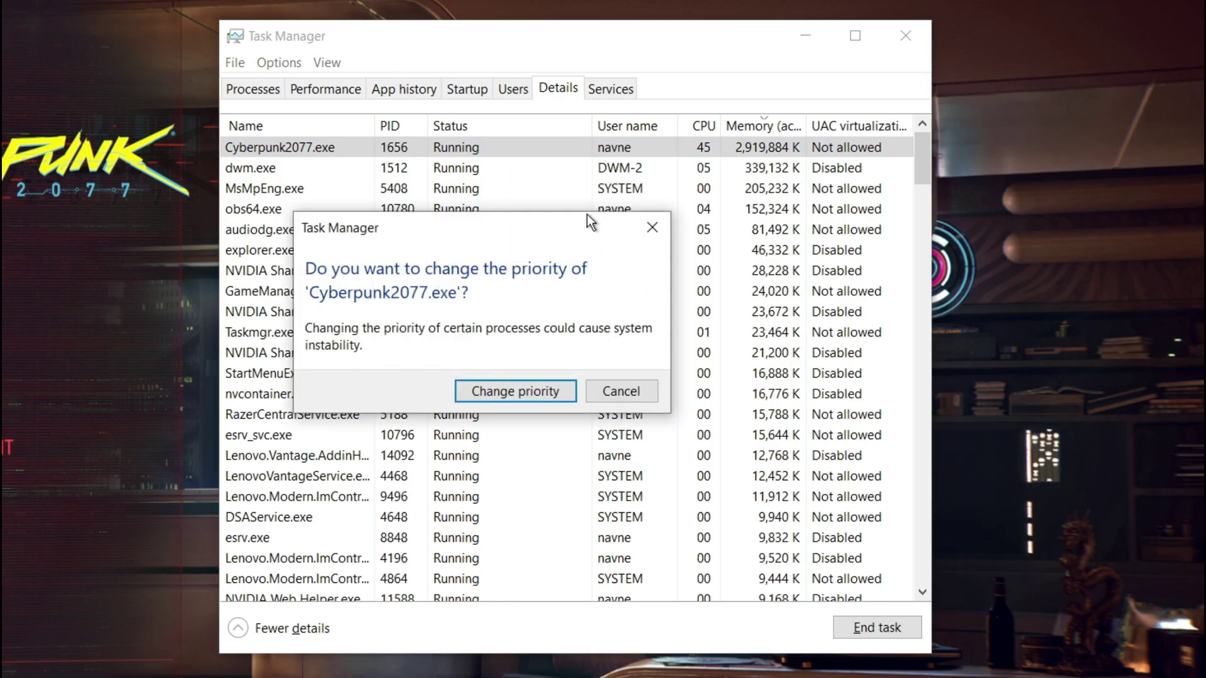
click(517, 390)
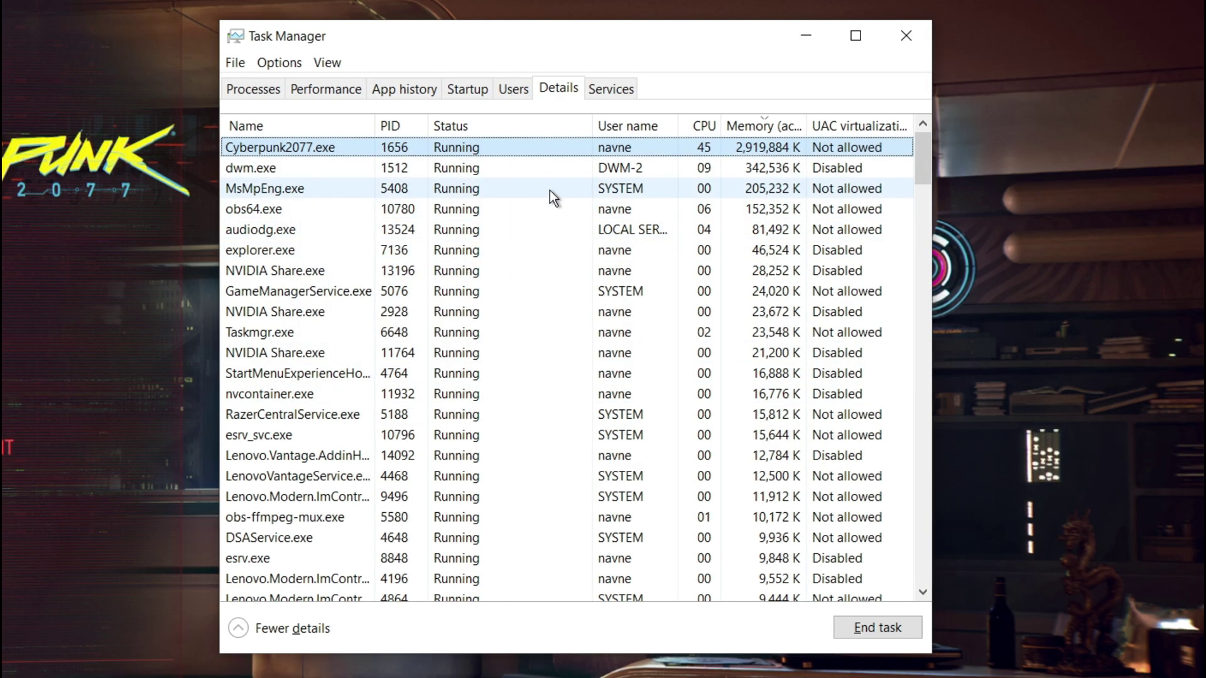
right_click(572, 145)
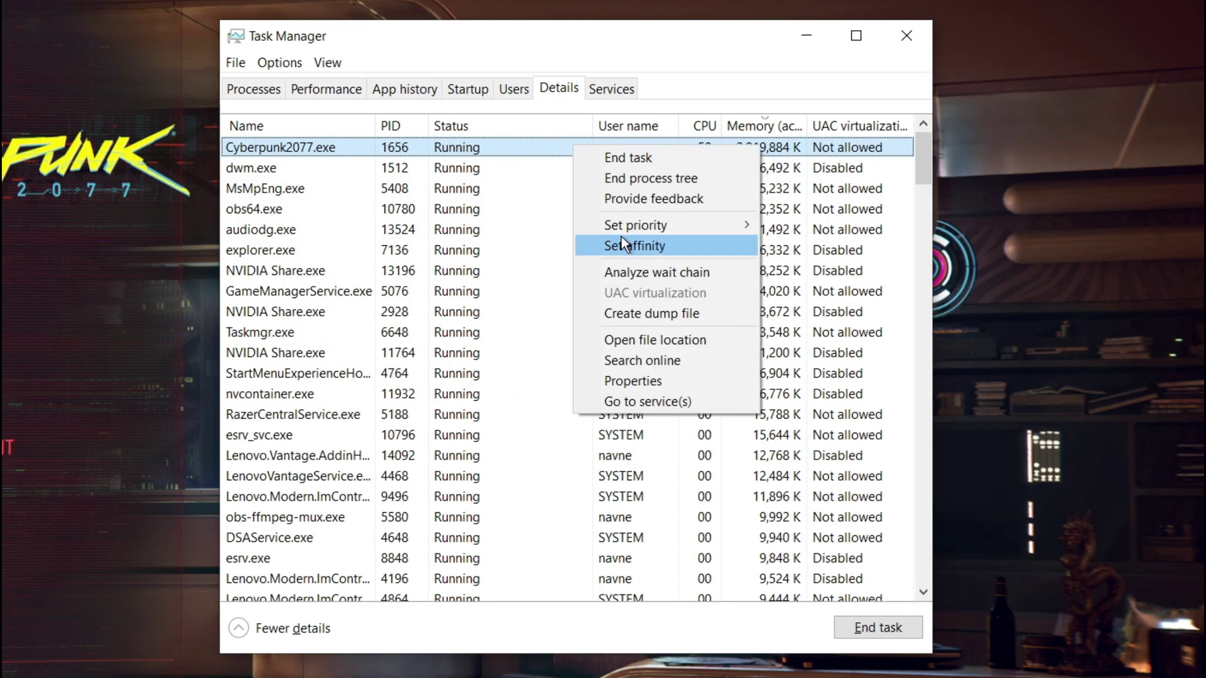
click(668, 249)
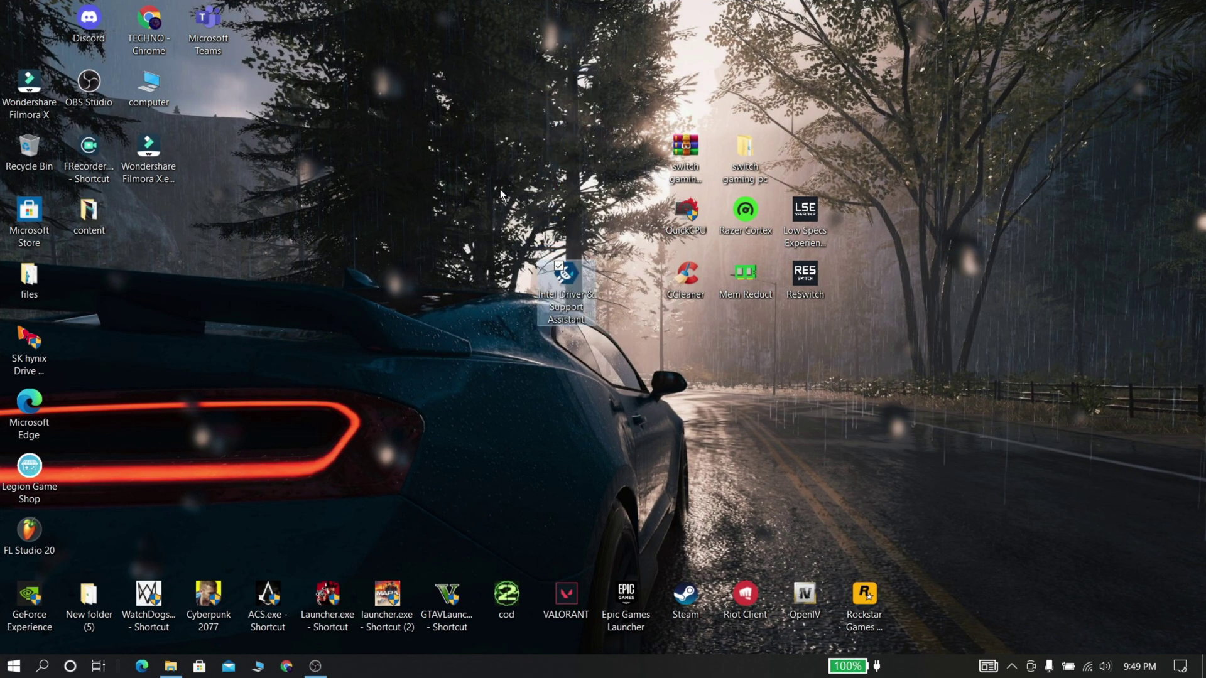
Move the Intel Driver & Support Assistant shortcut to the top icon row, launch it, and download all updates.
drag(592, 274, 747, 312)
drag(800, 164, 801, 165)
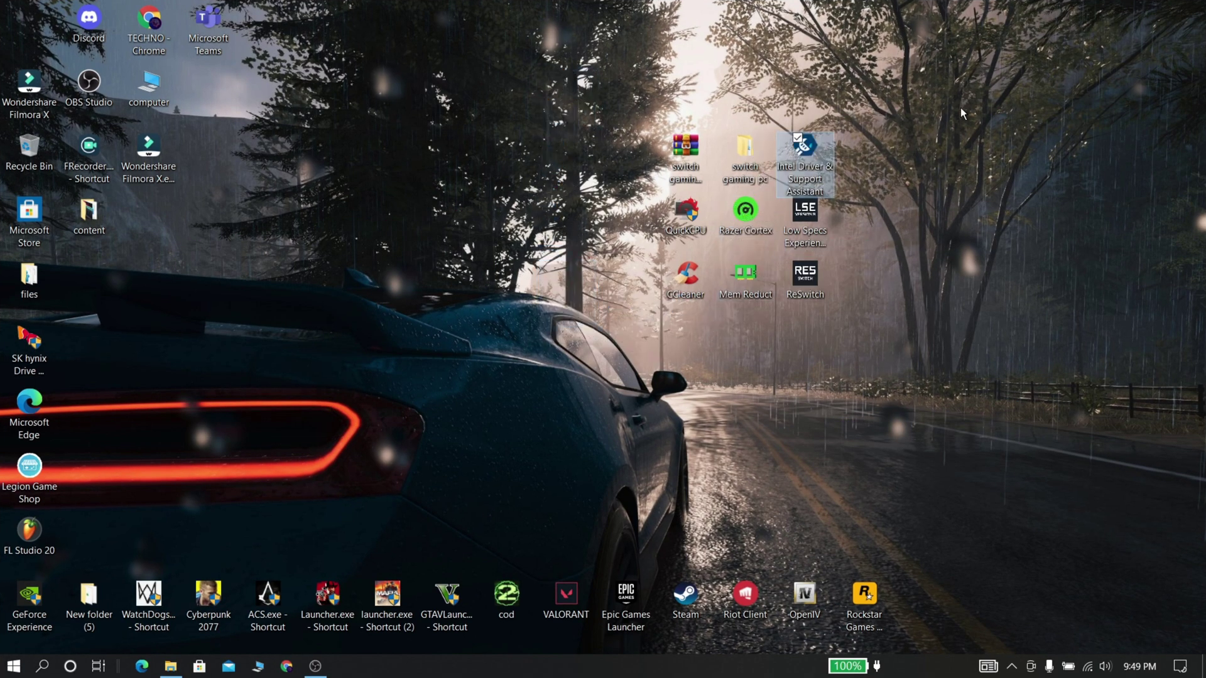
double_click(807, 157)
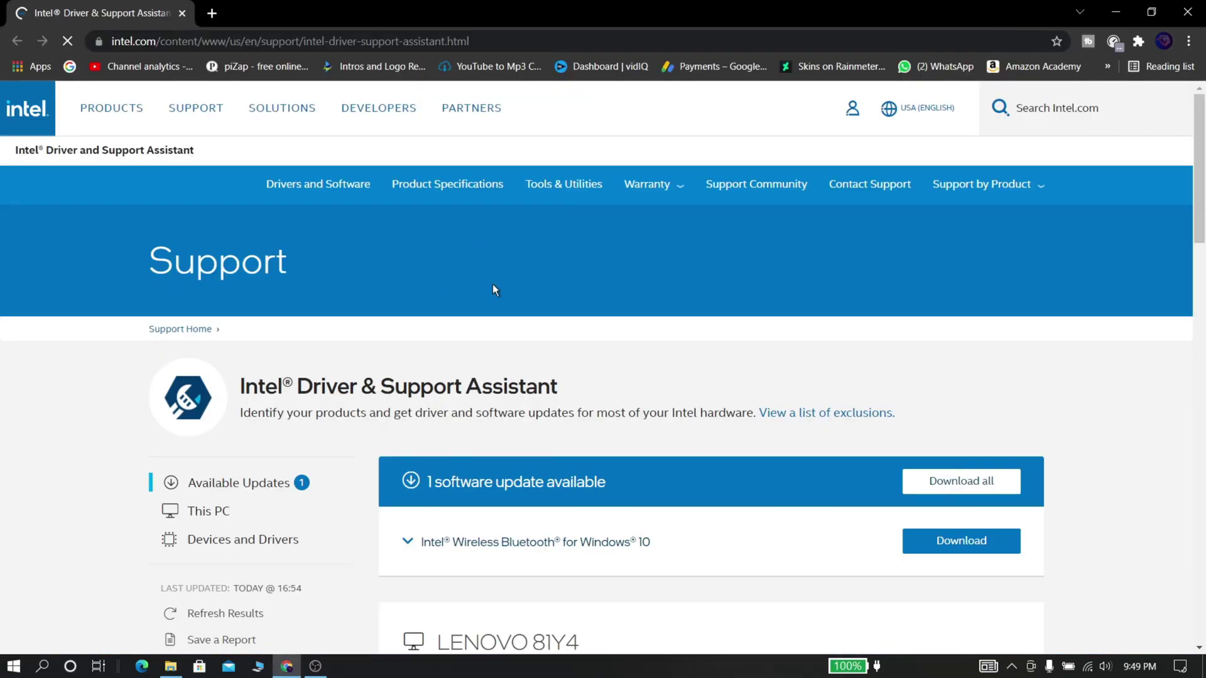
scroll(511, 281, down, 1)
key(F11)
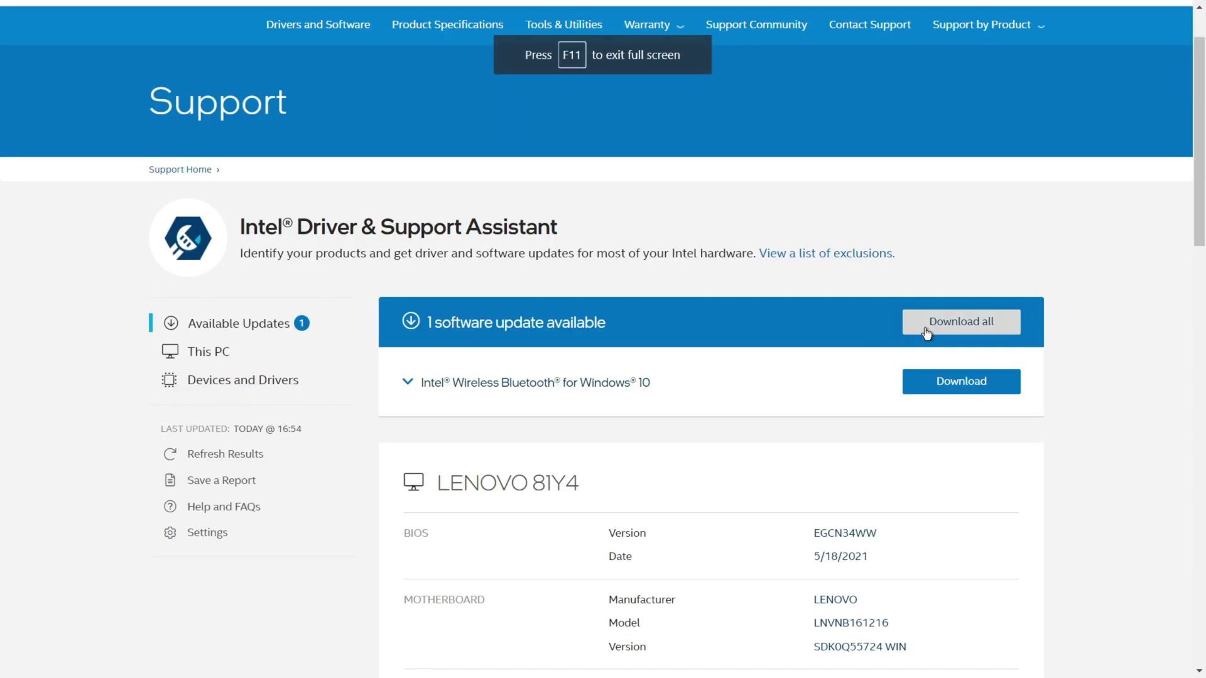
click(923, 321)
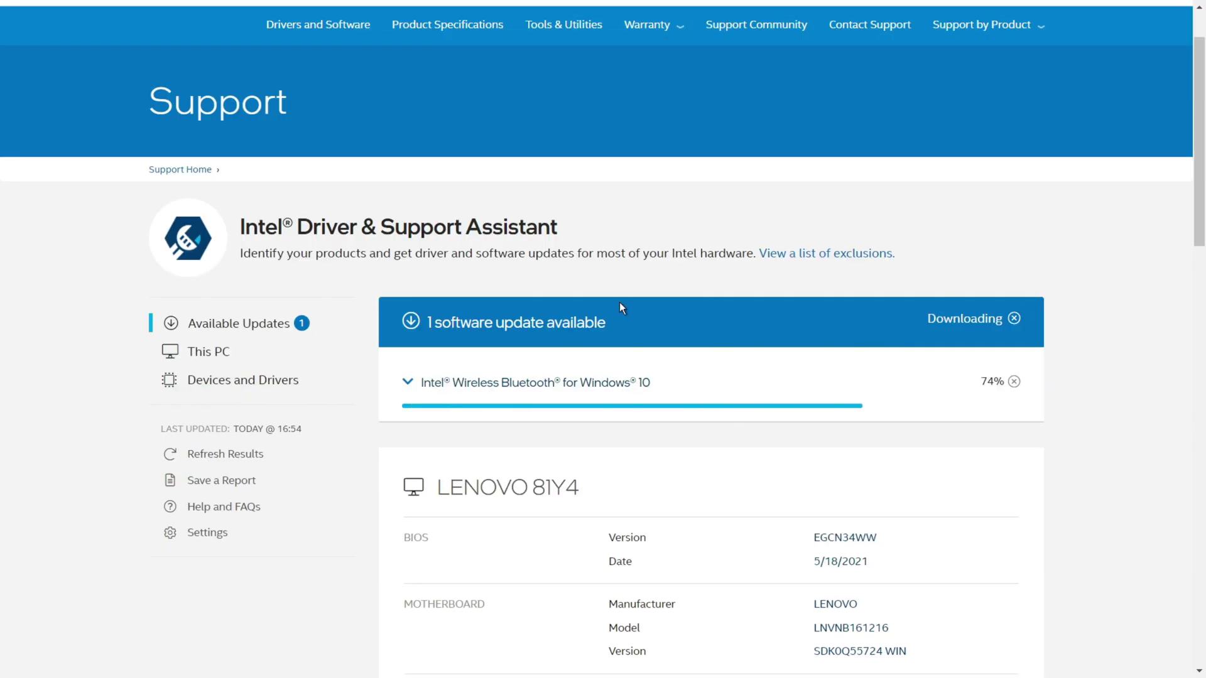
Install the Intel Wireless Bluetooth update through its setup wizard using the complete setup type.
click(953, 394)
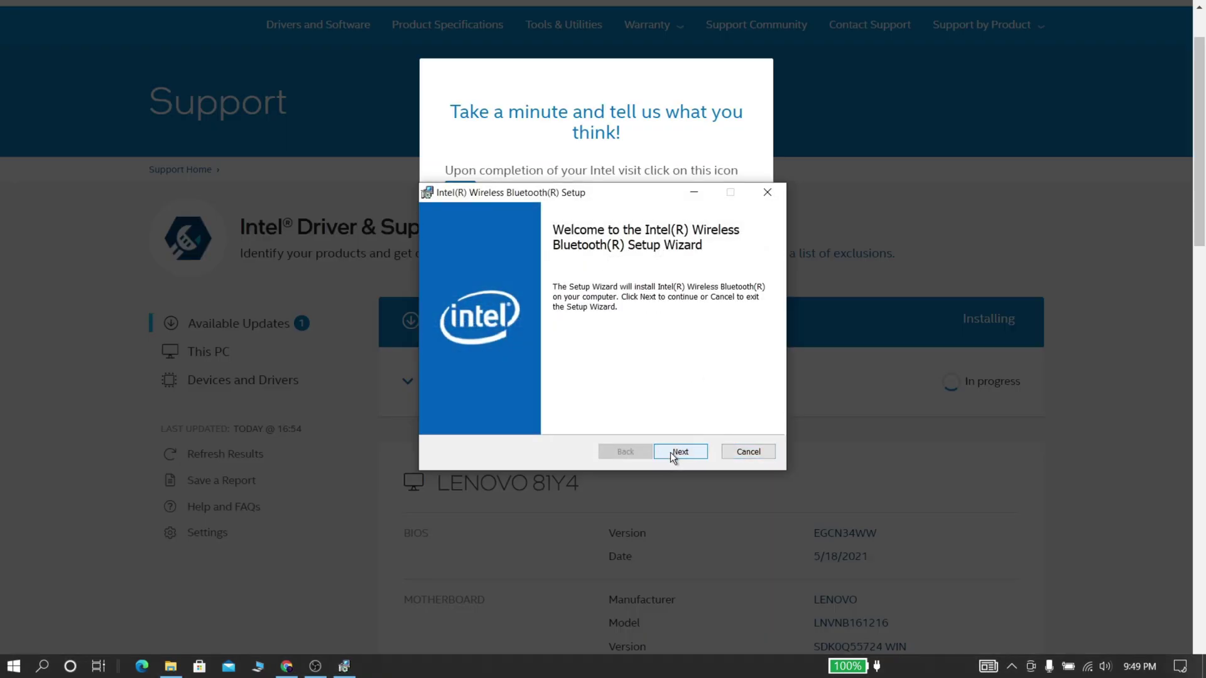
click(673, 452)
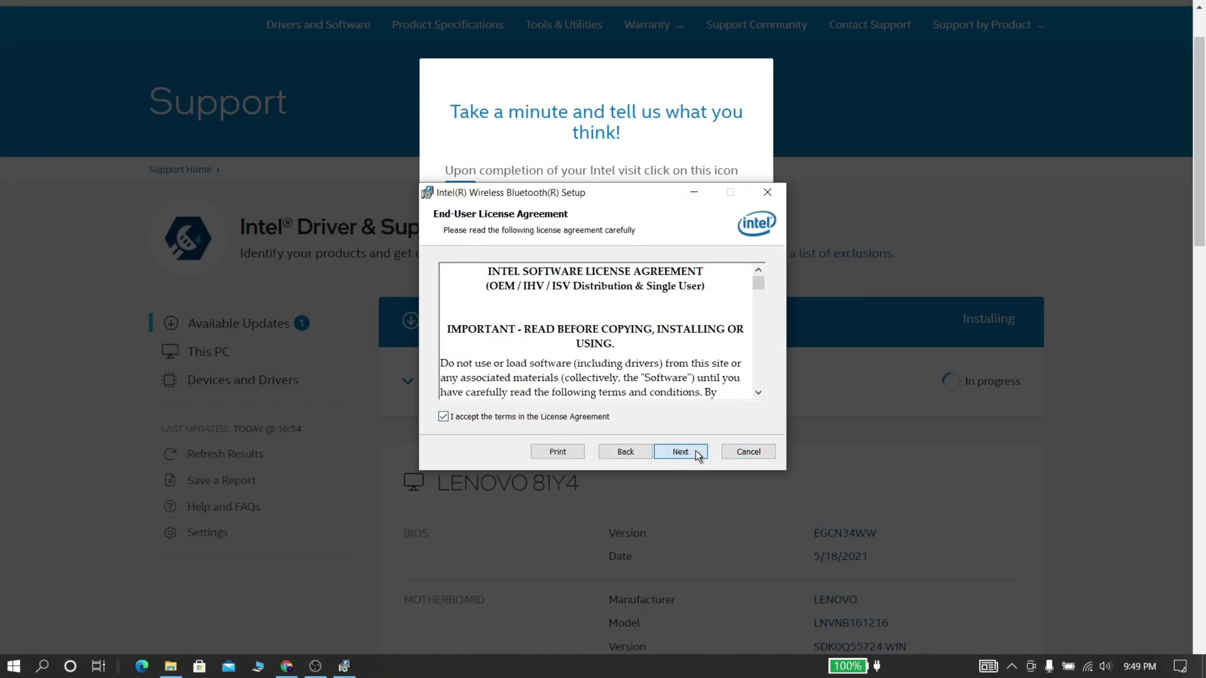
click(695, 450)
click(509, 380)
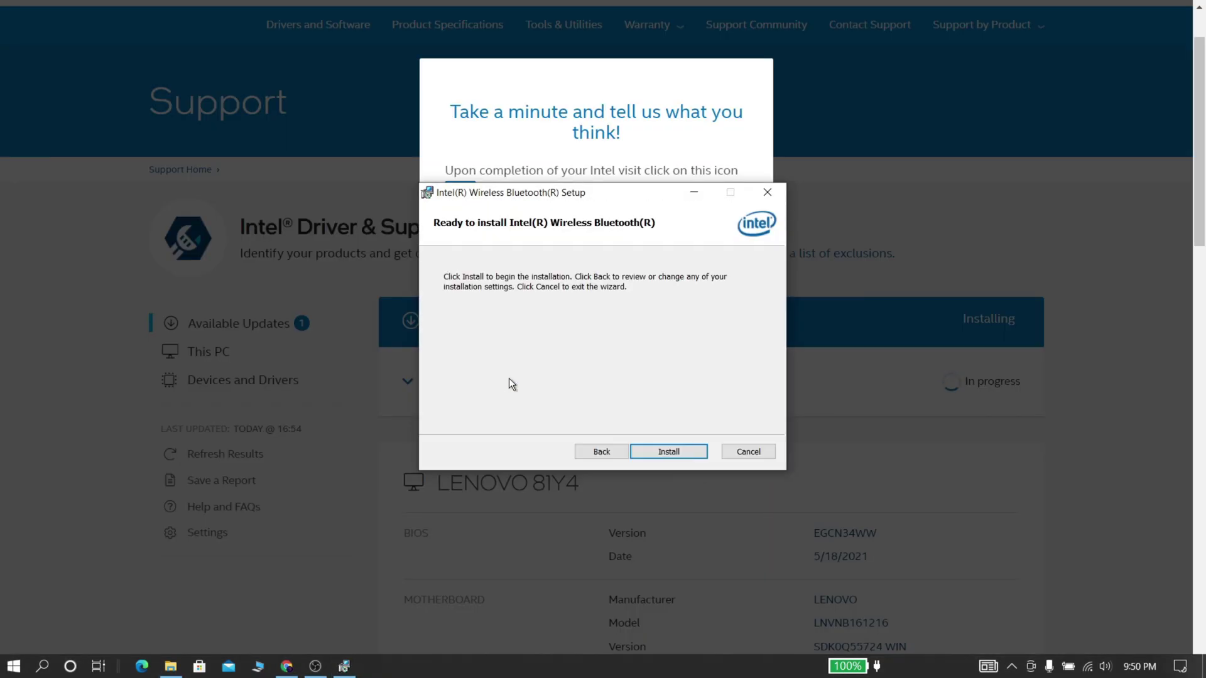
click(673, 450)
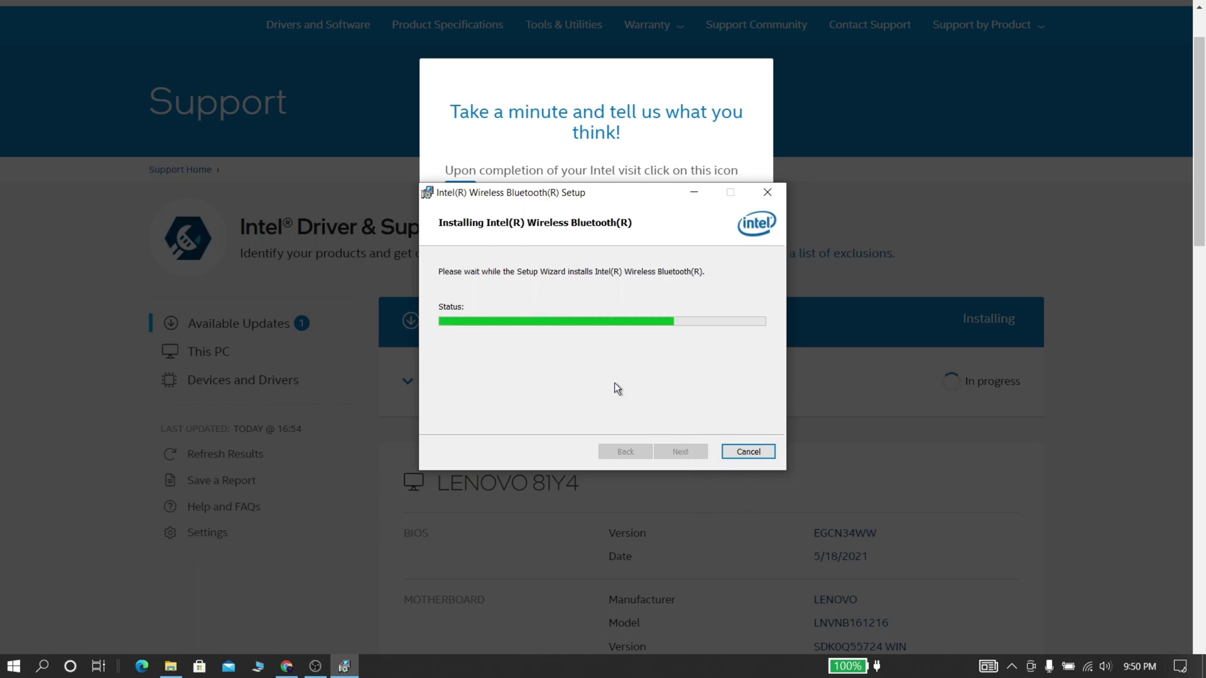
click(646, 73)
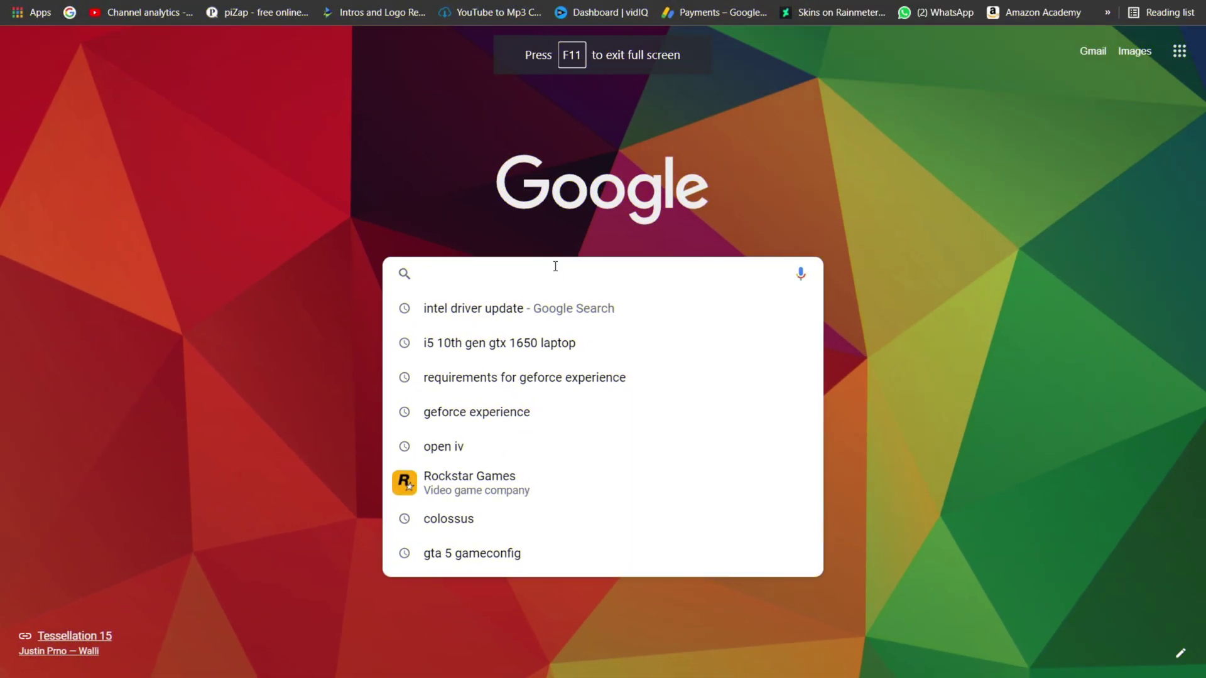
Google 'geforce experience' and save the GeForce Experience 3.23.0.74 installer from NVIDIA's page to Downloads.
text(ge)
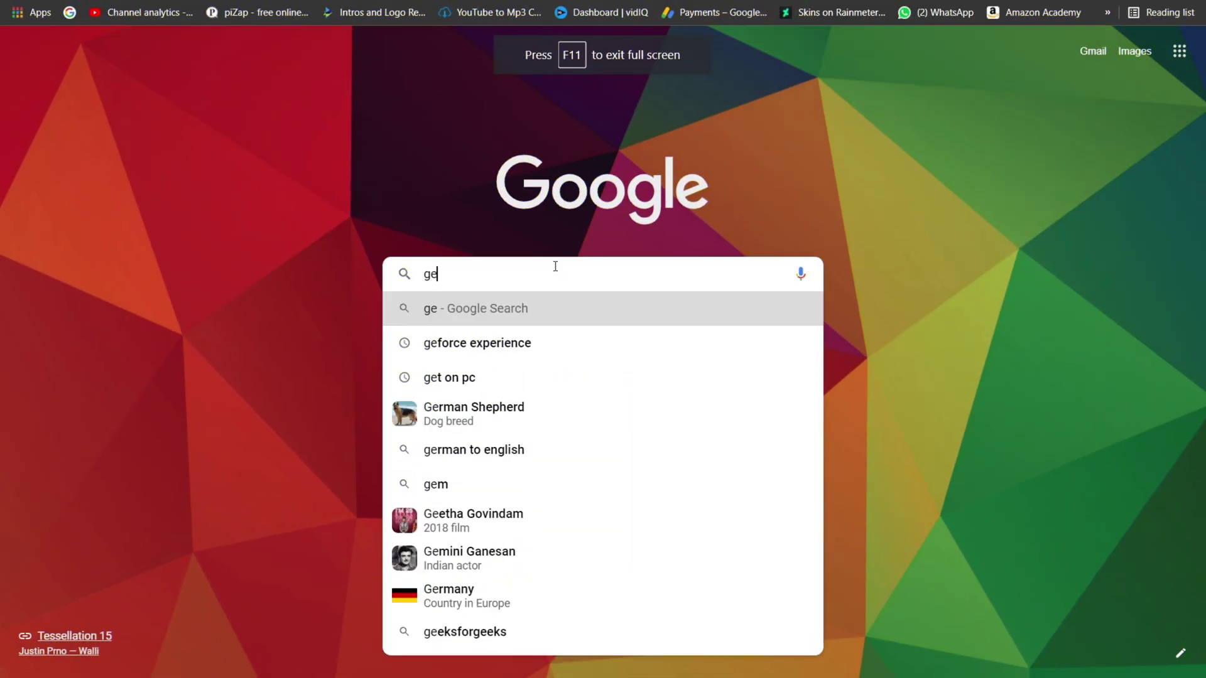
text(for)
key(Down)
key(Up)
key(Return)
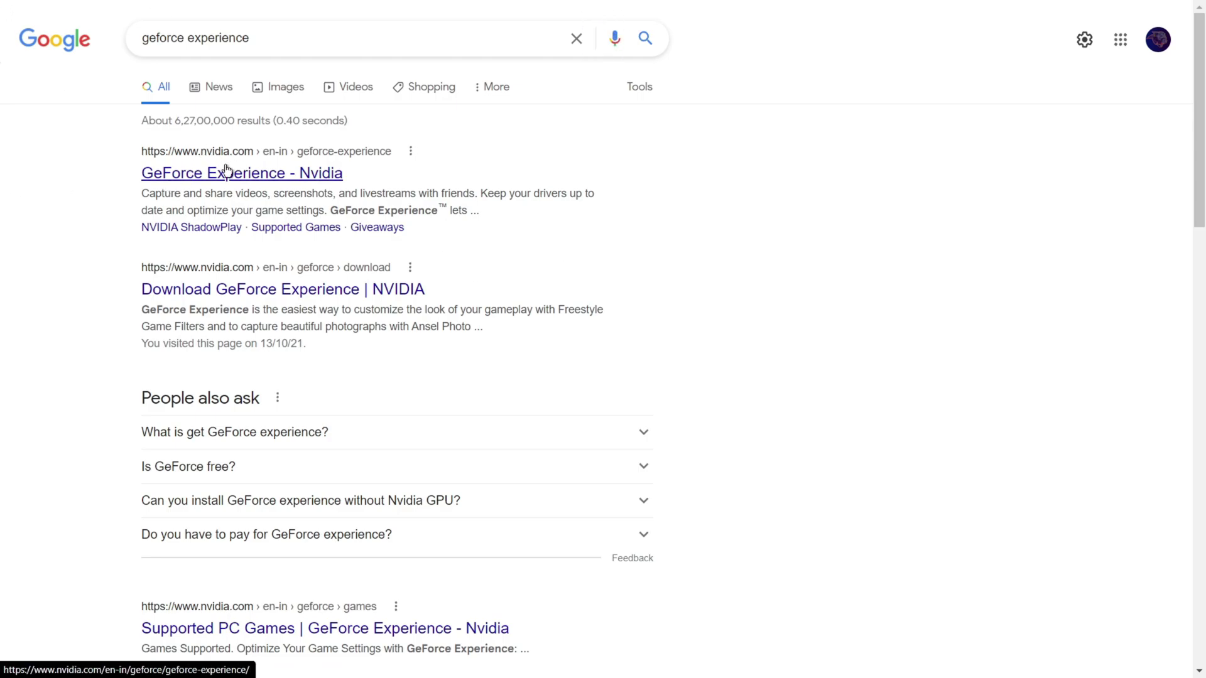
click(256, 290)
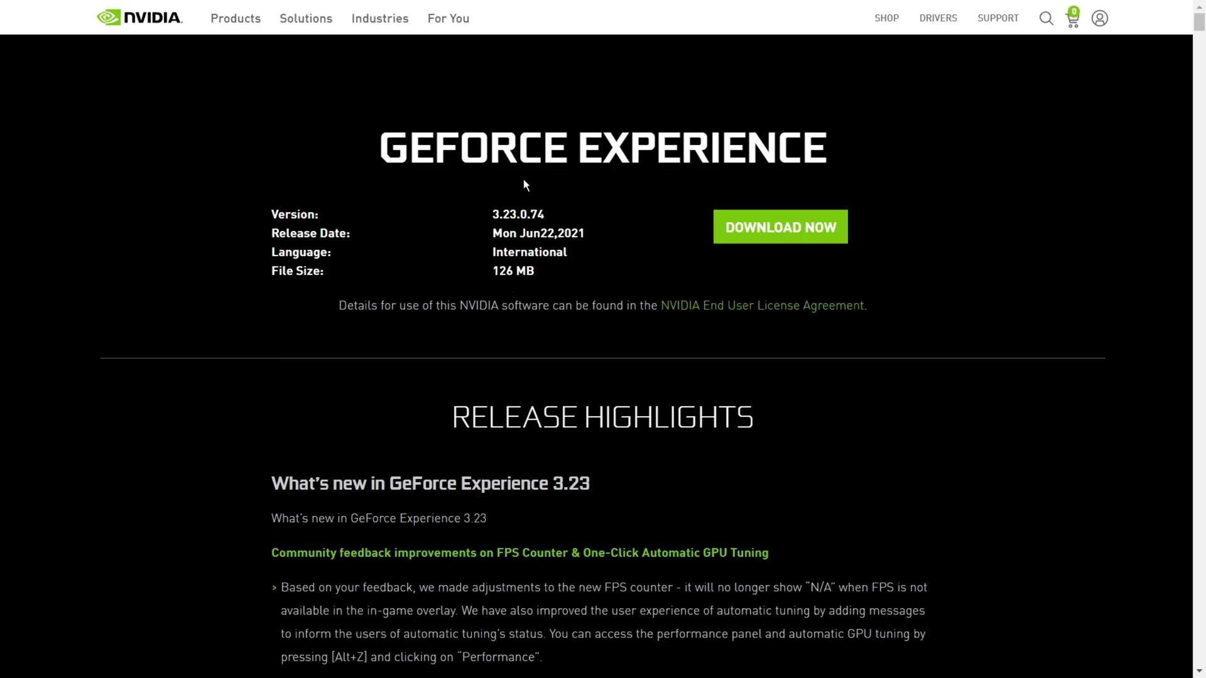
click(772, 230)
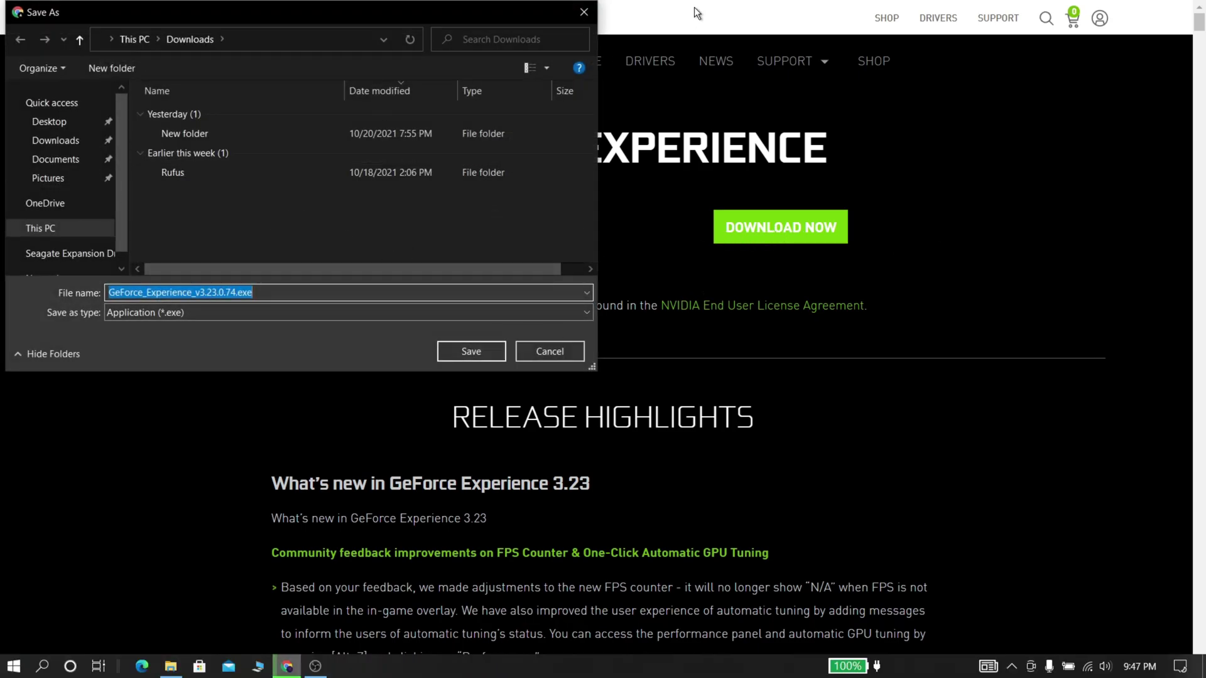
click(594, 13)
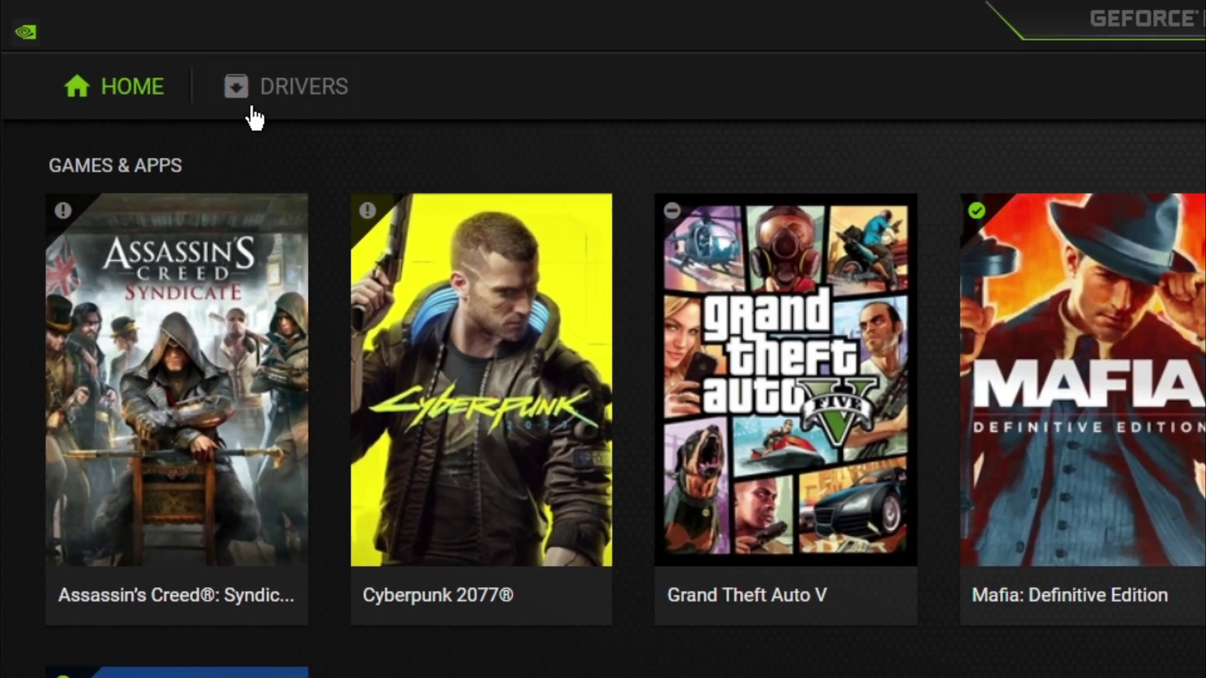
Review GeForce Experience's driver status and general settings, then open the Alt+Z overlay's Performance panel.
click(253, 108)
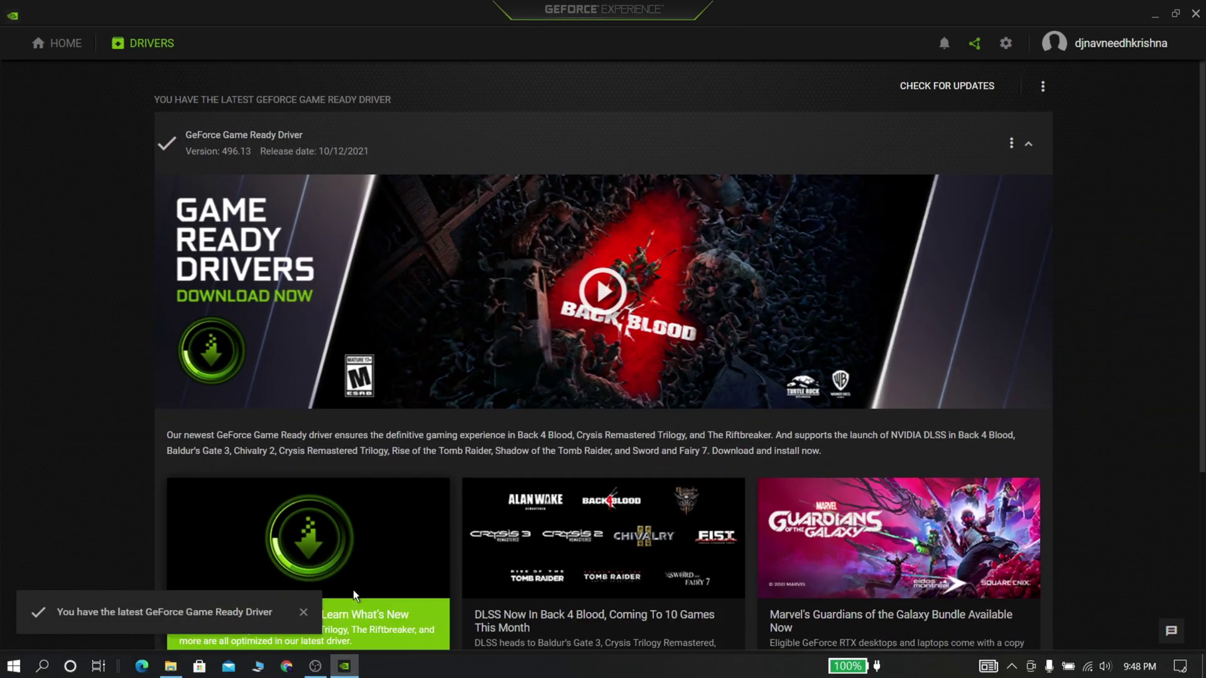
click(1006, 45)
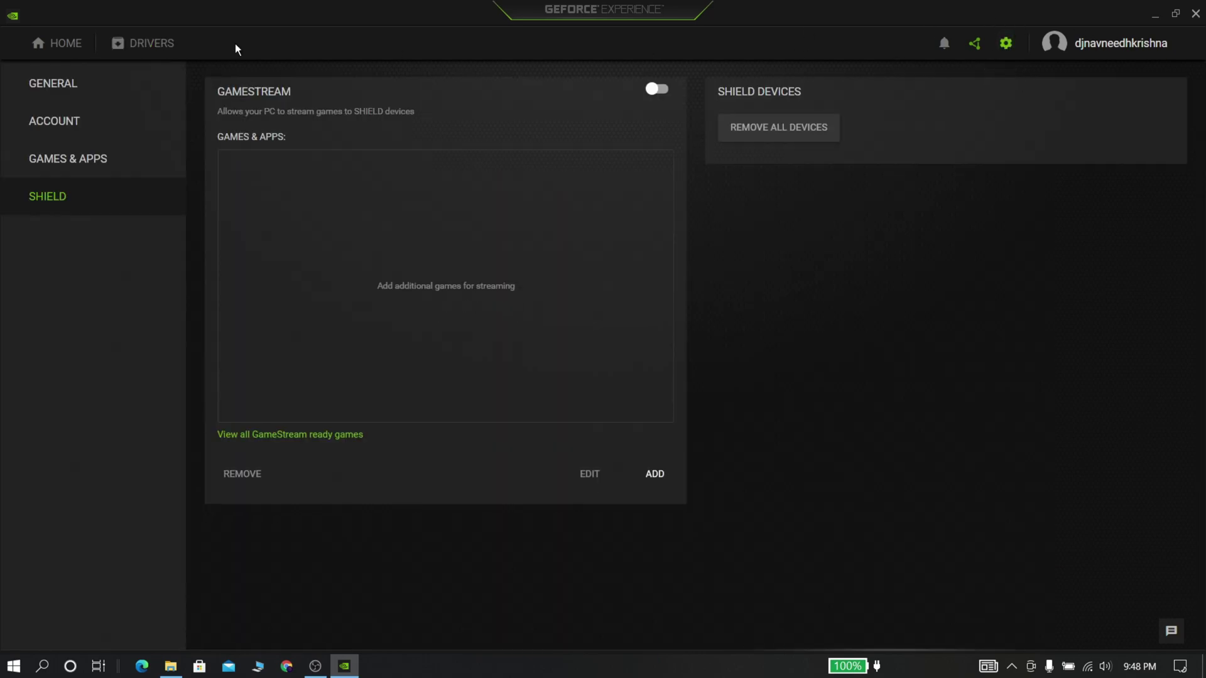
click(81, 83)
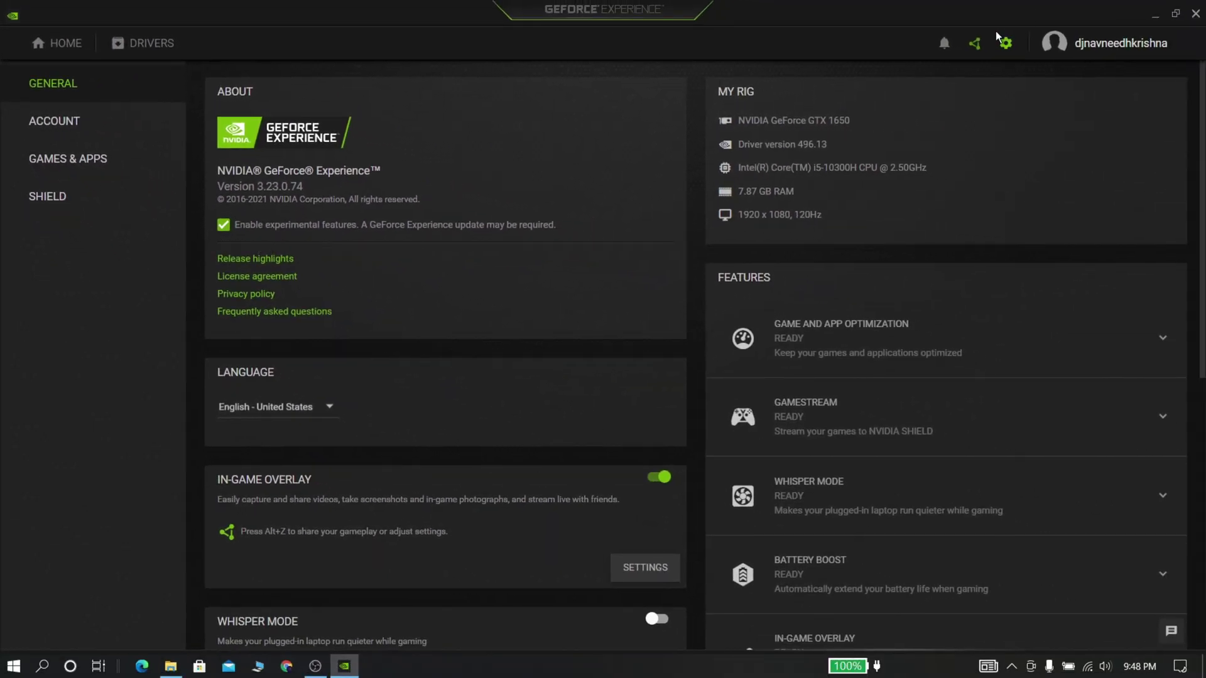
click(1194, 13)
key(alt+z)
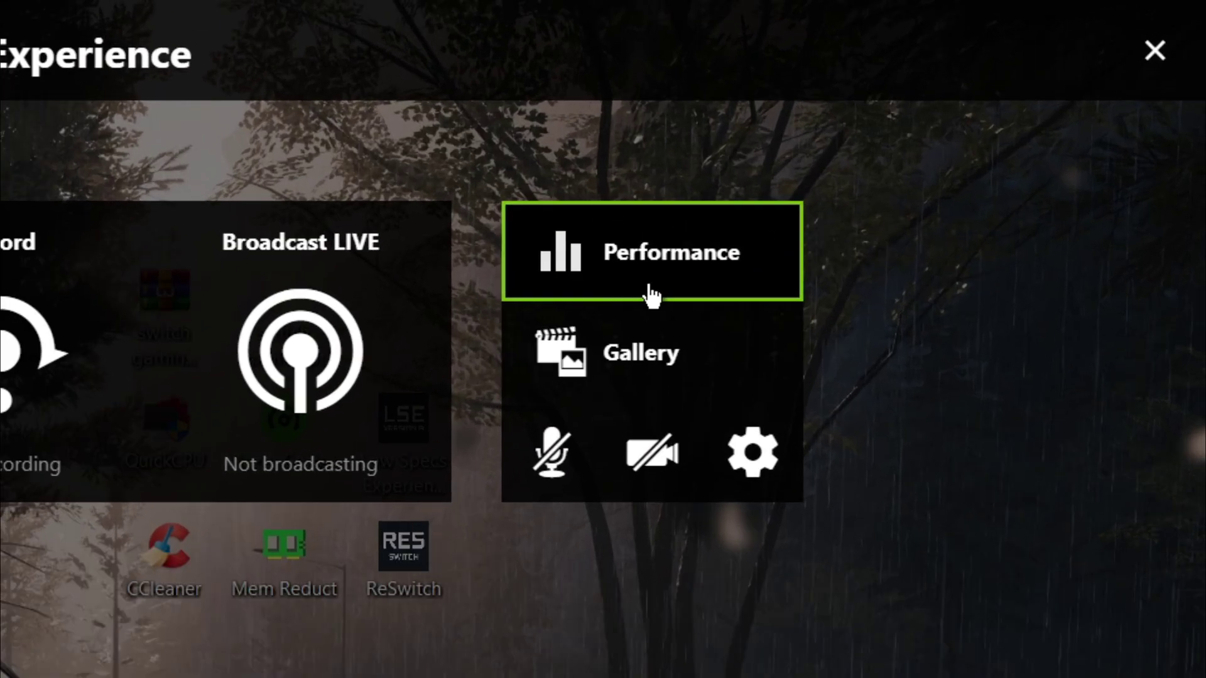
click(581, 289)
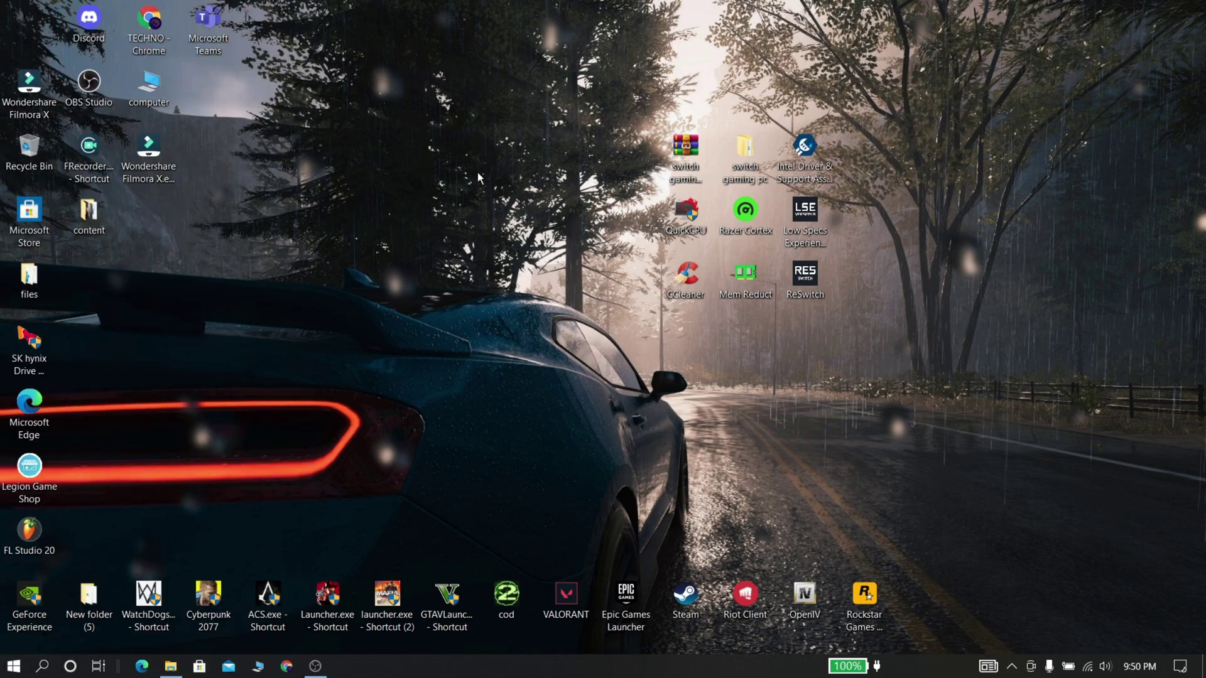
Open NVIDIA Control Panel maximized and keep Power management mode at Prefer consistent performance.
right_click(522, 187)
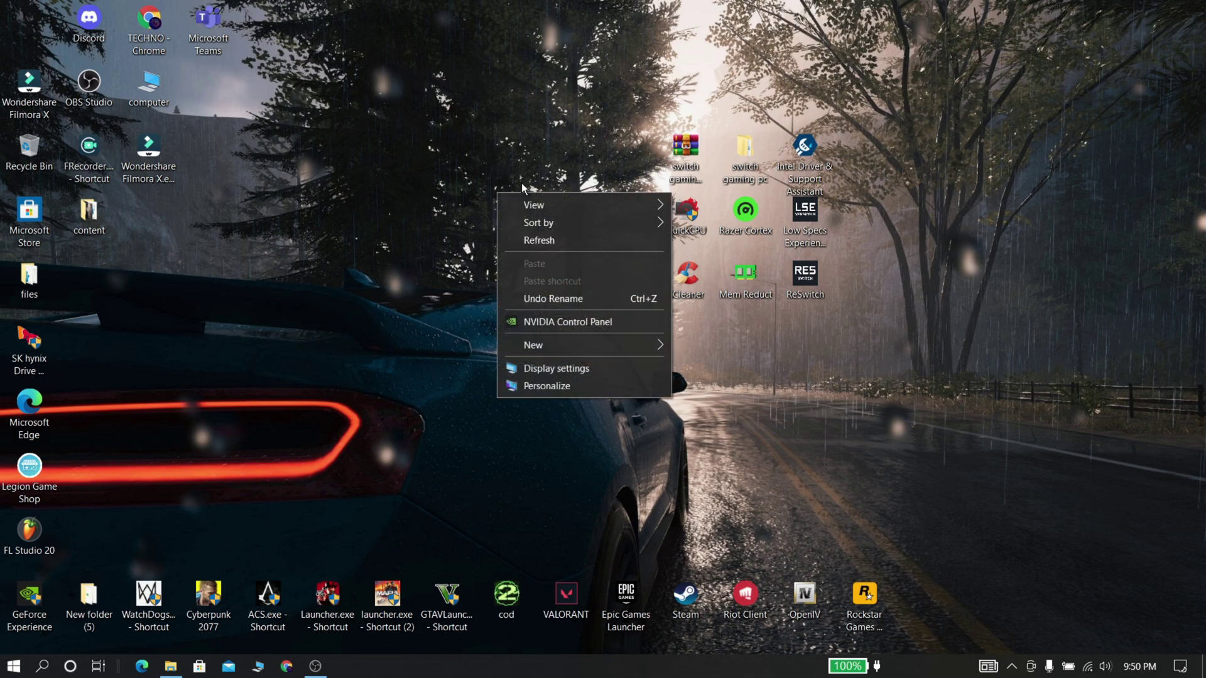
click(545, 323)
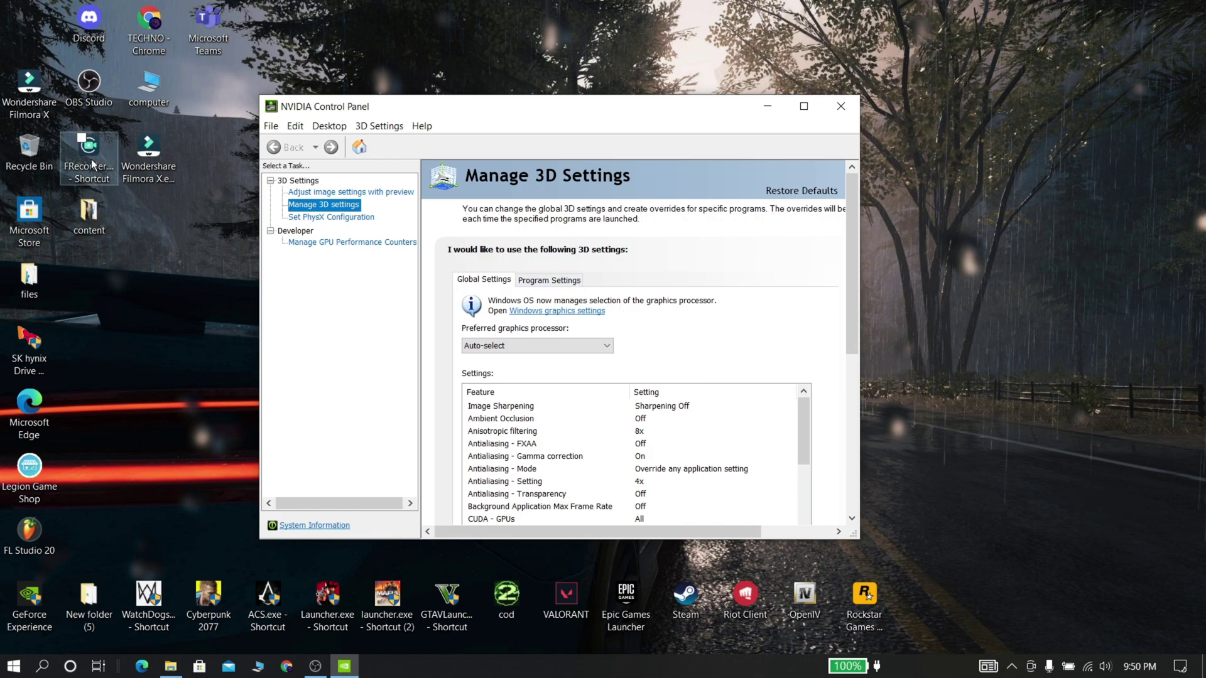
scroll(640, 419, down, 1)
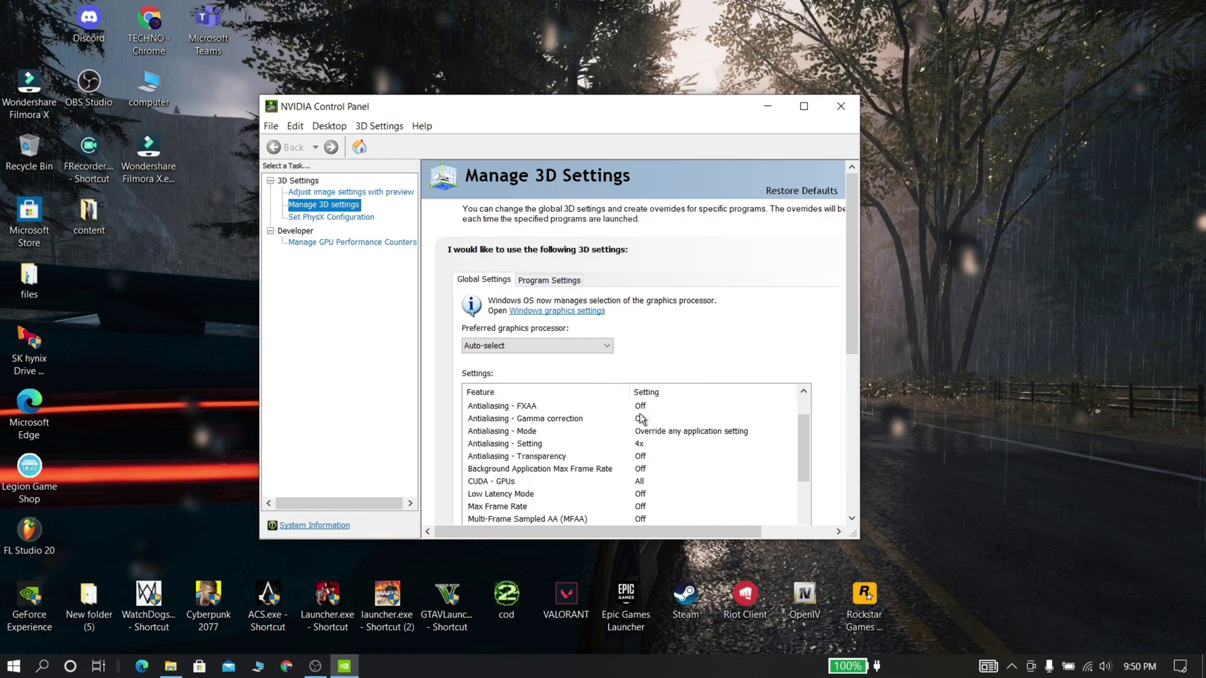
click(801, 110)
scroll(373, 417, down, 2)
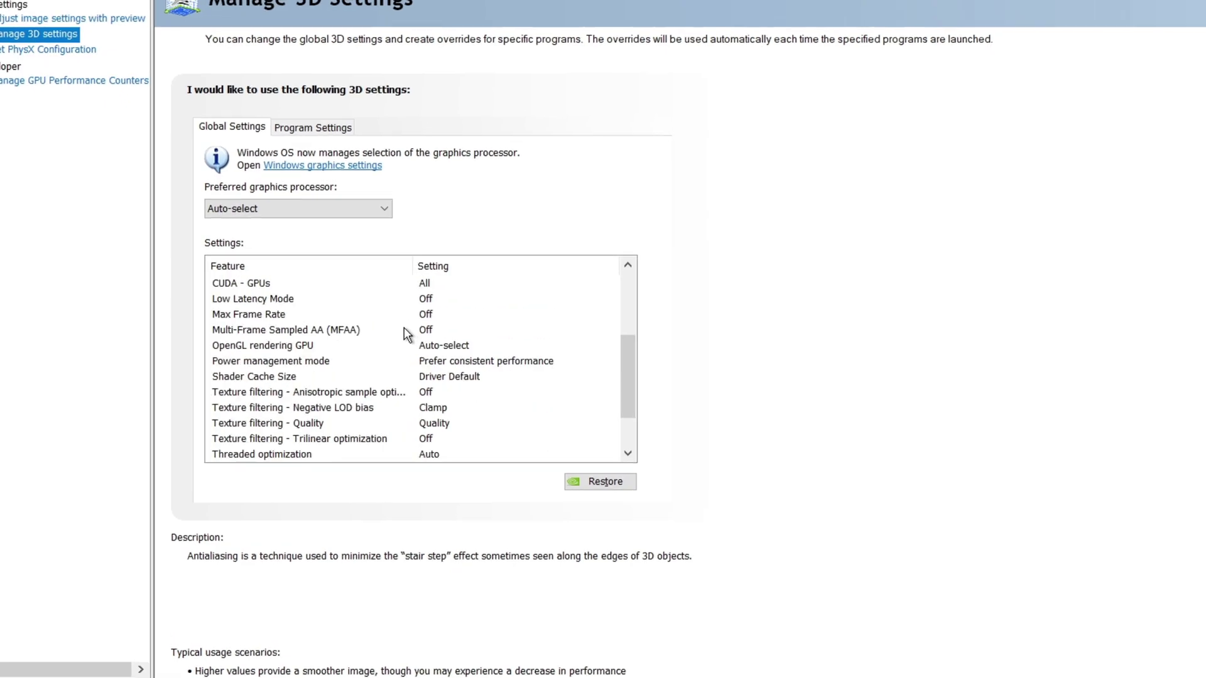
scroll(405, 326, down, 2)
scroll(427, 321, up, 5)
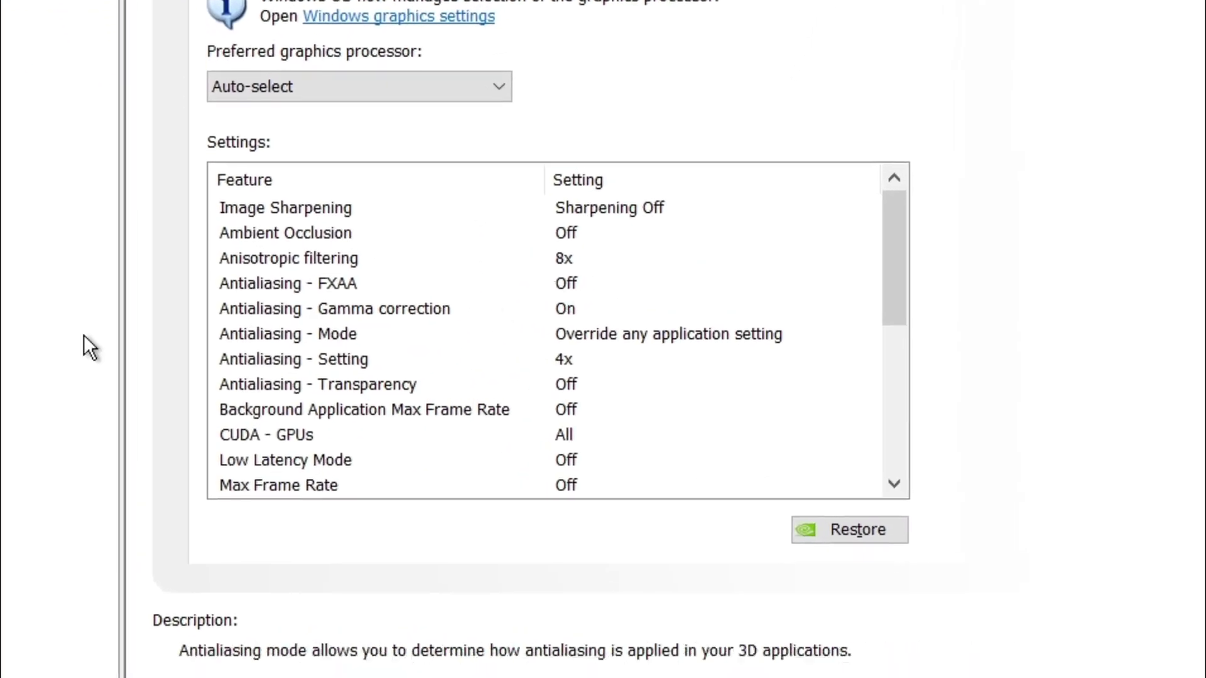
scroll(499, 364, down, 1)
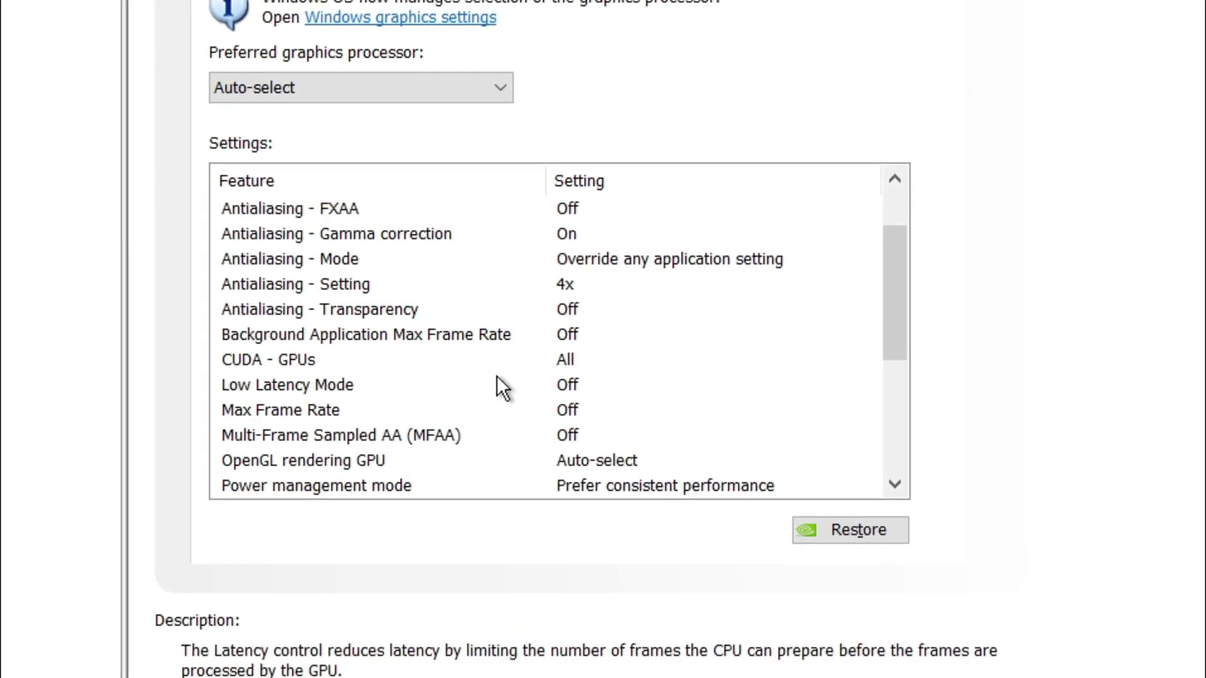
scroll(632, 333, down, 3)
scroll(638, 332, up, 4)
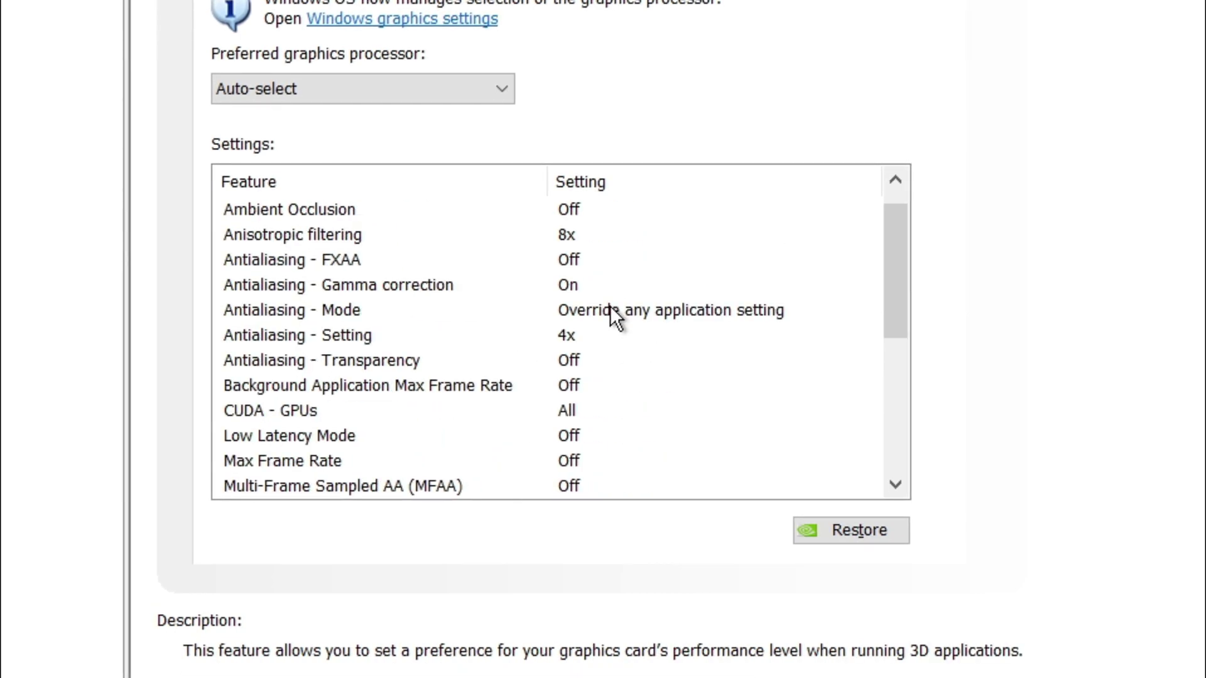
scroll(609, 305, down, 3)
click(609, 306)
click(627, 313)
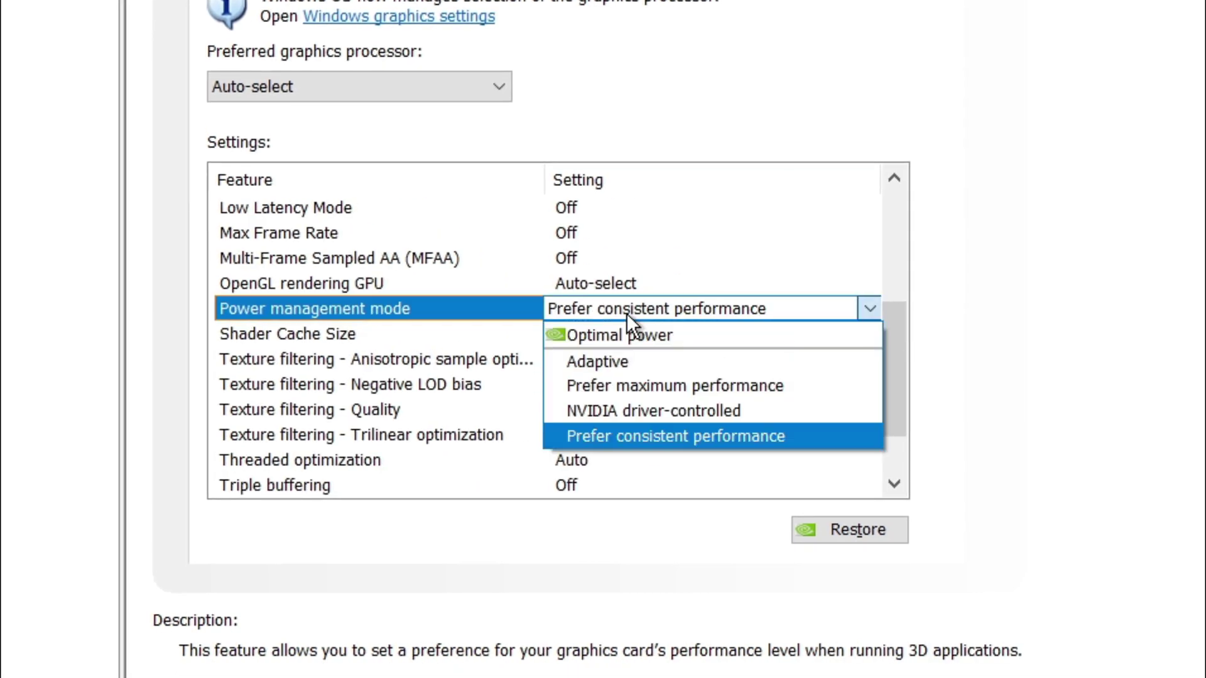
click(610, 435)
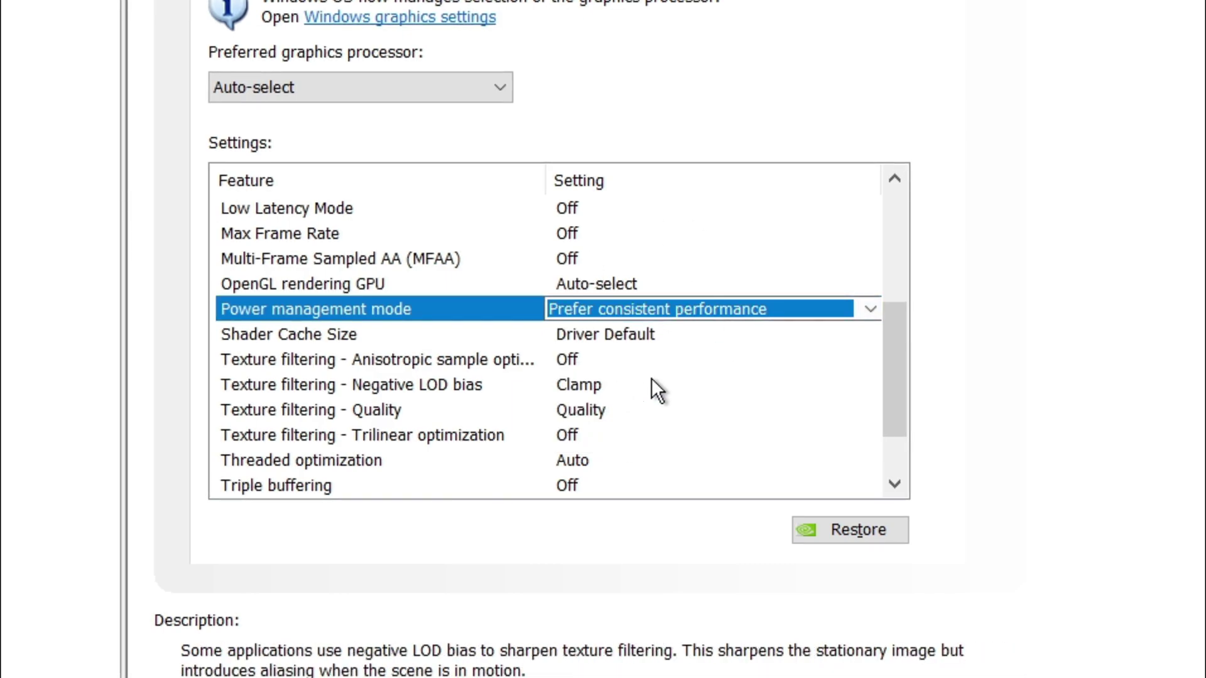
Set the global Texture filtering - Quality to High performance.
click(579, 408)
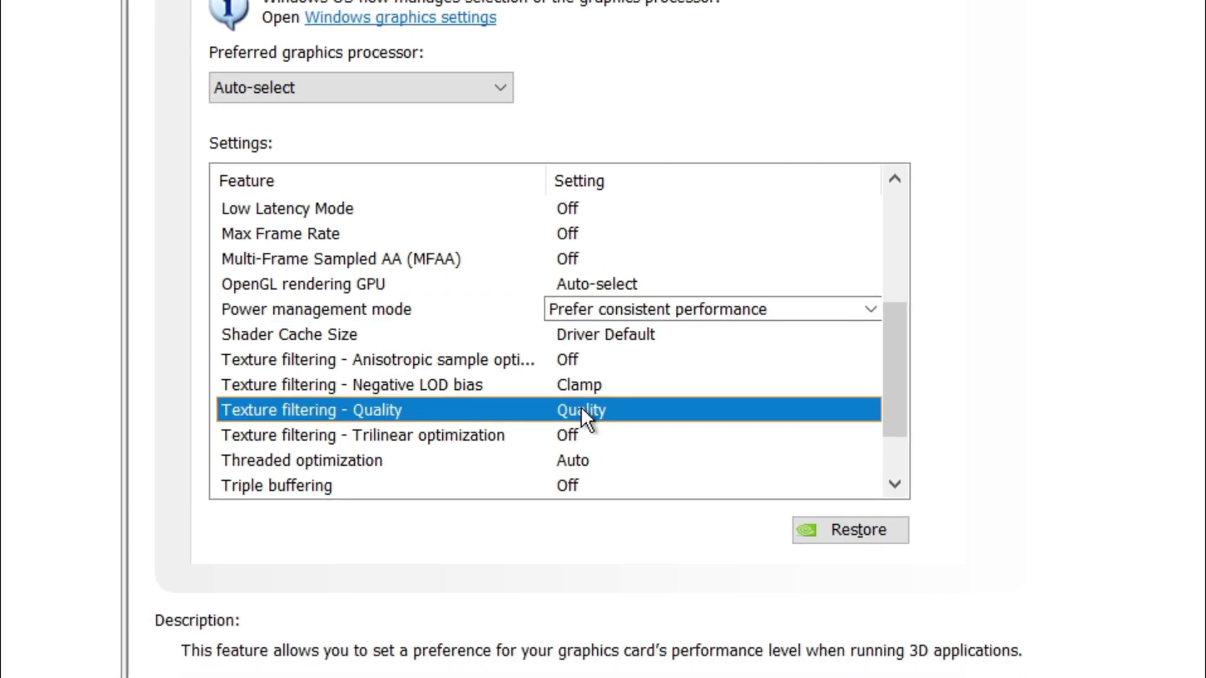
click(582, 407)
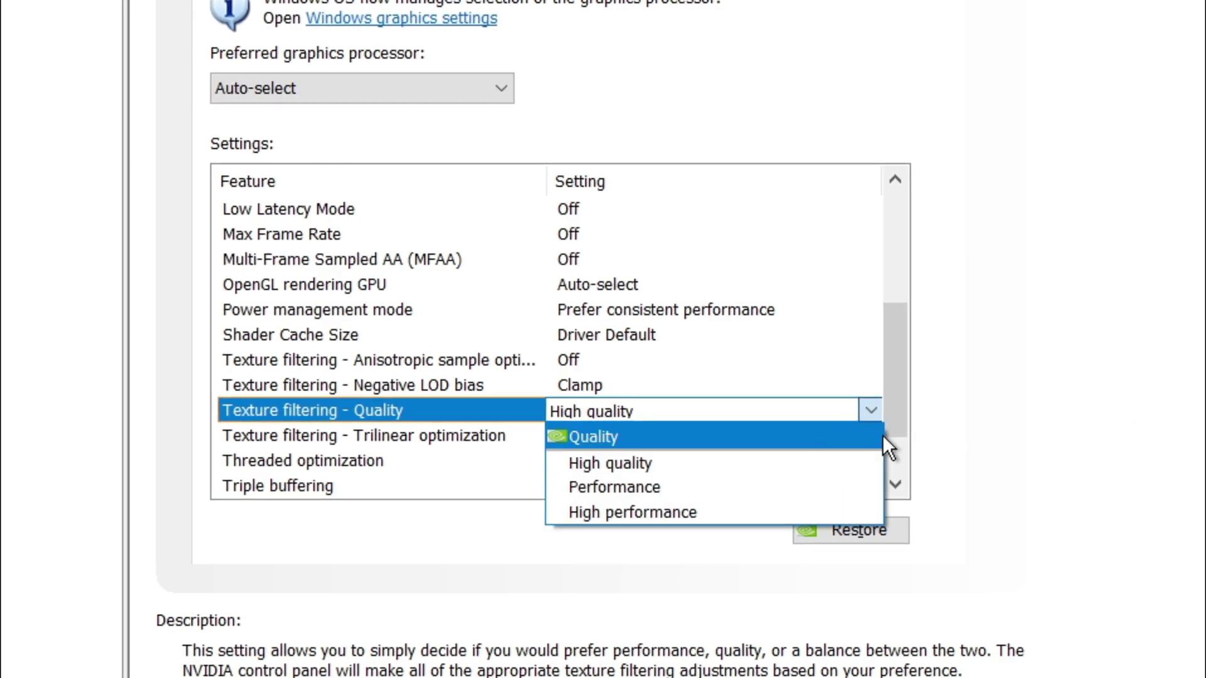
click(722, 519)
scroll(660, 383, down, 5)
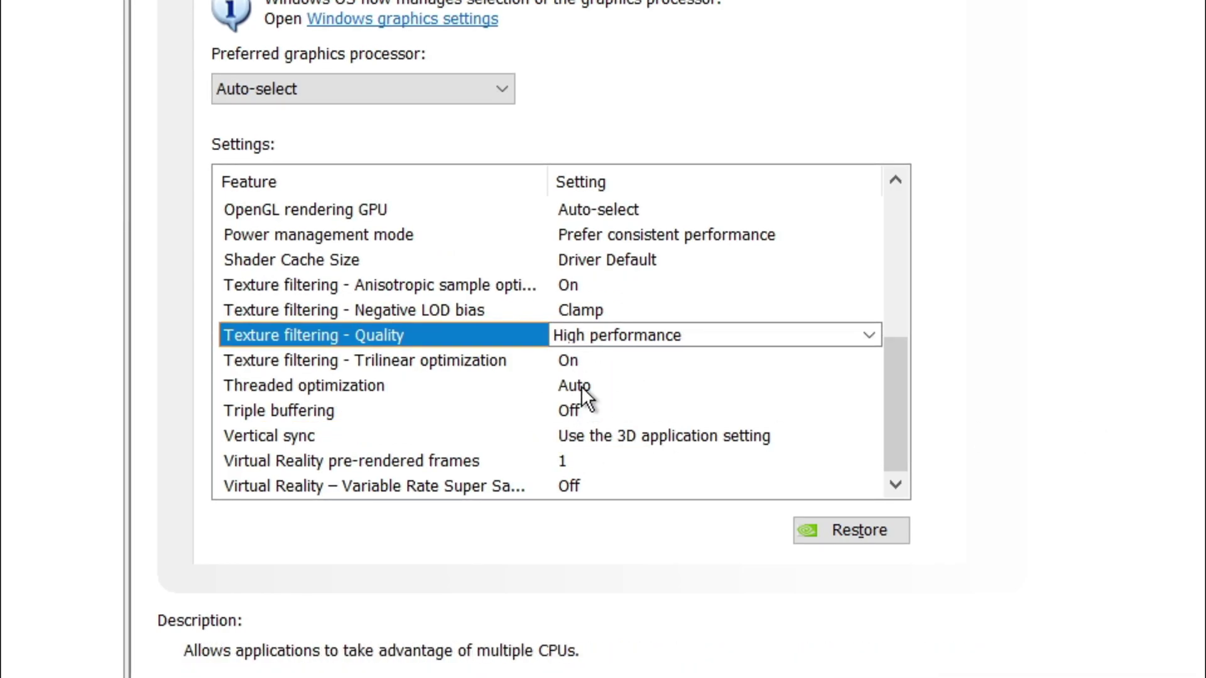
scroll(695, 382, up, 2)
scroll(691, 378, up, 3)
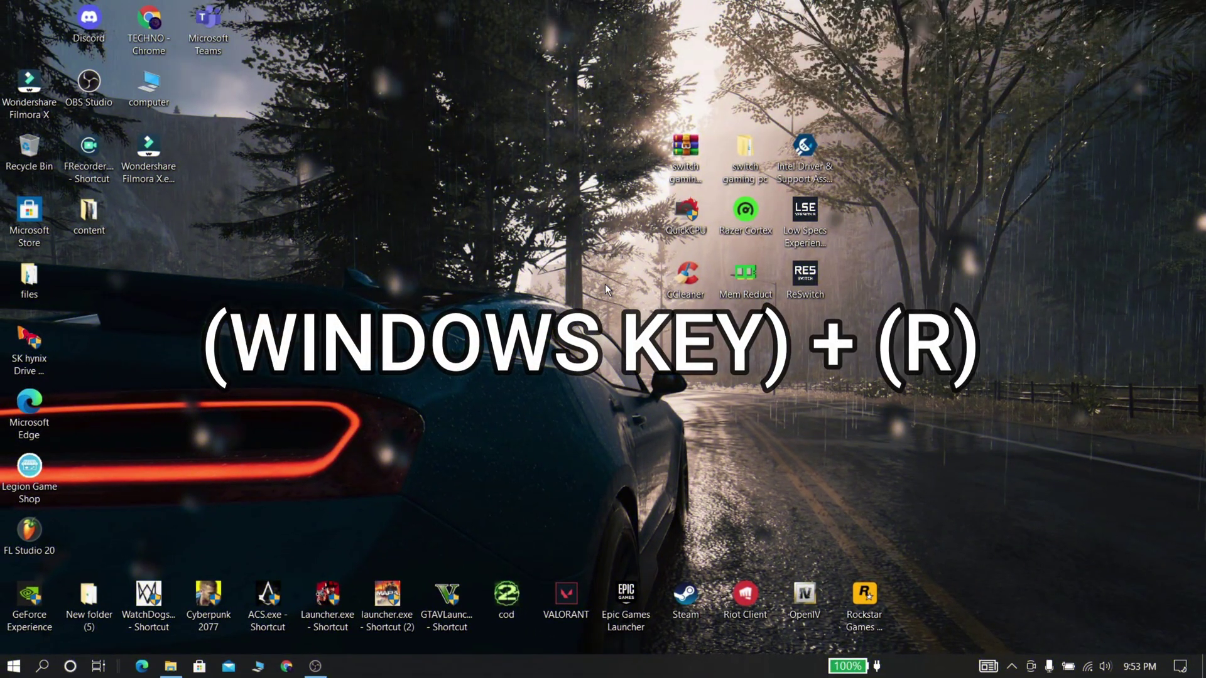
Delete everything in the user %temp% folder and return to the desktop.
key(super+r)
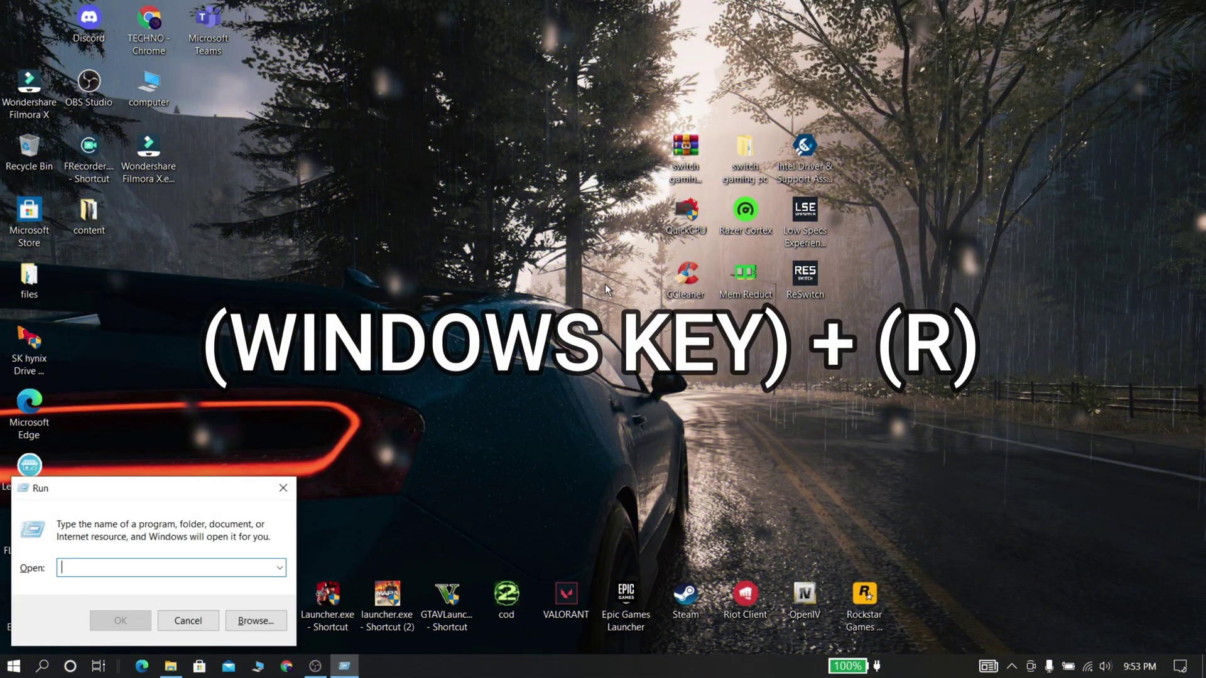
text(%temp%)
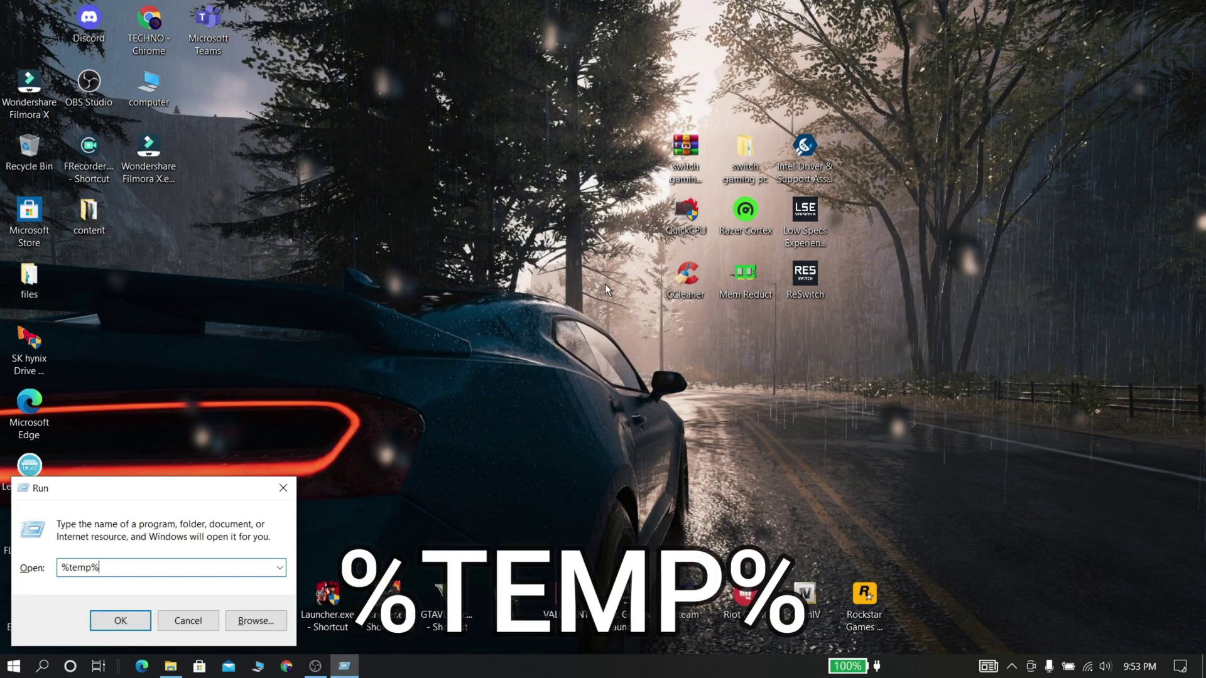
key(Return)
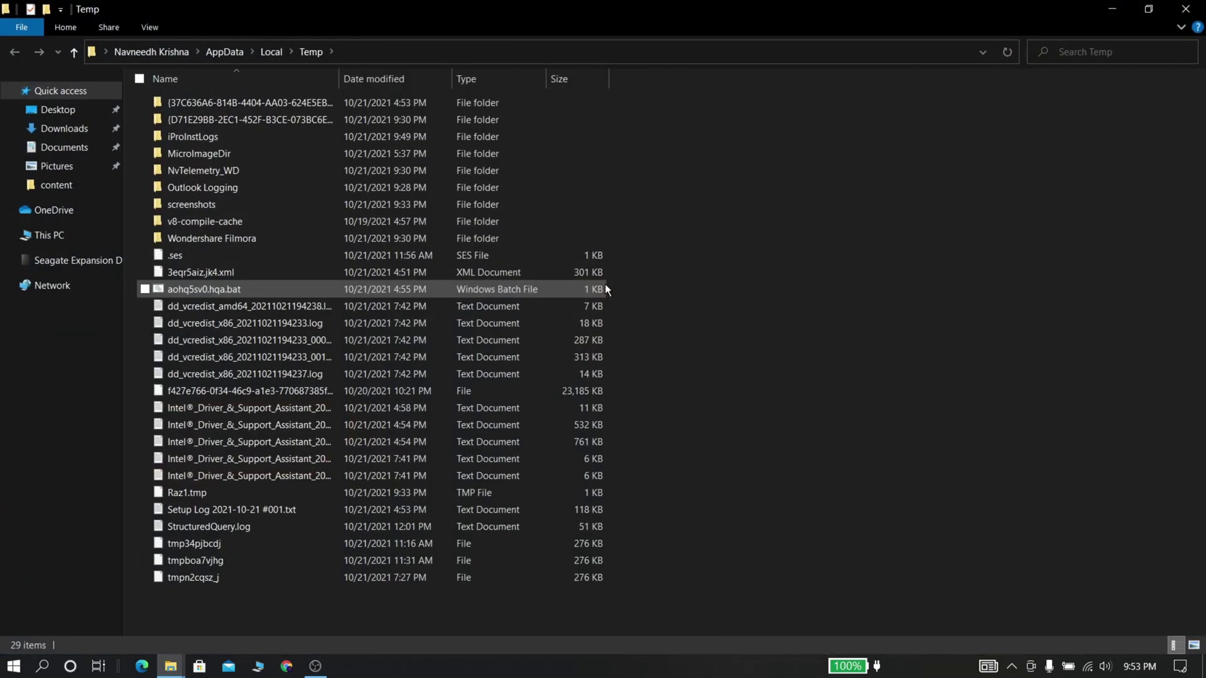
key(ctrl+a)
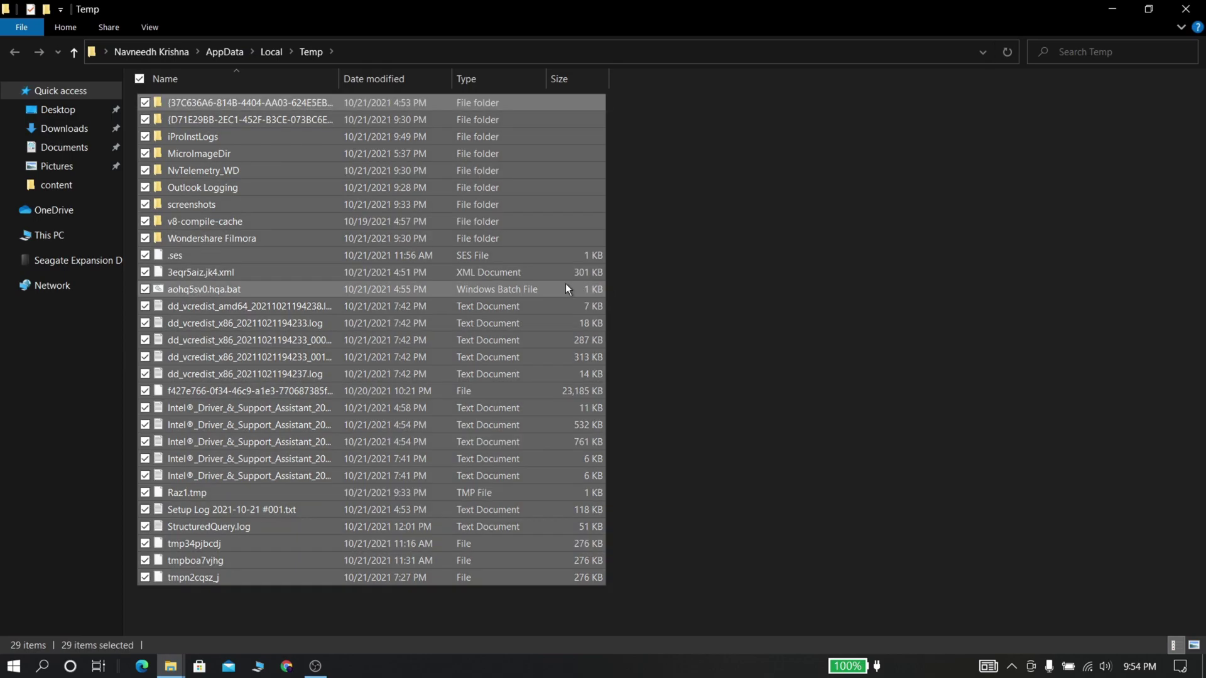
right_click(401, 256)
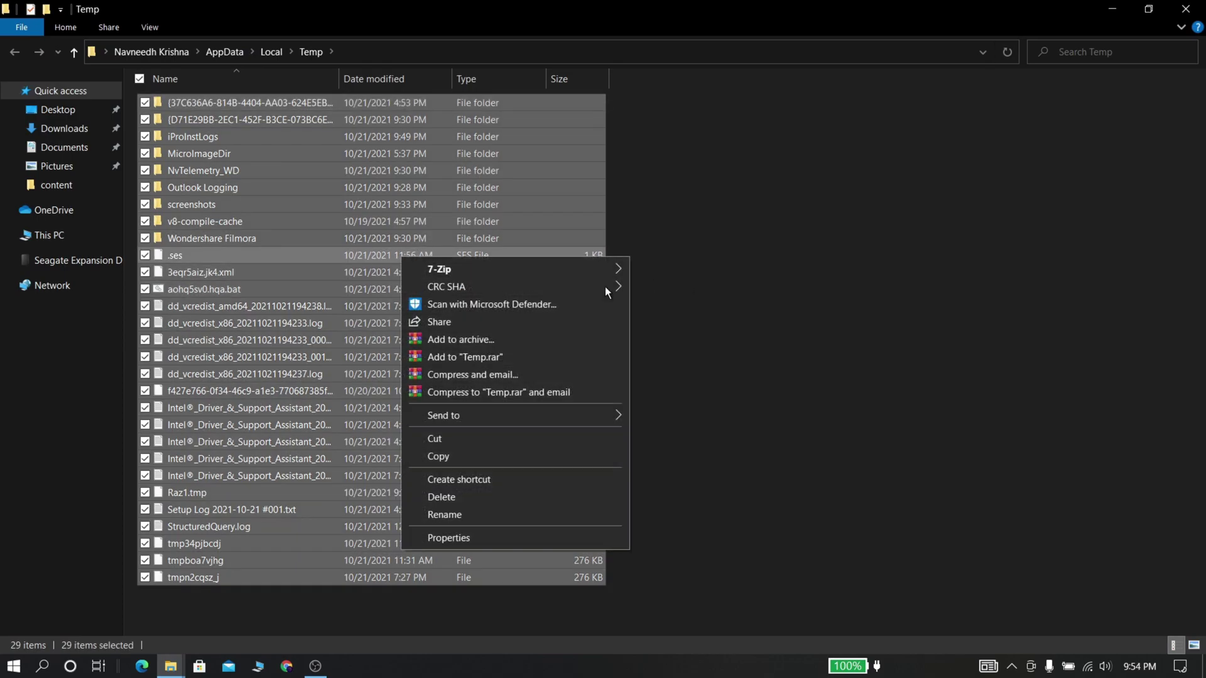
click(454, 496)
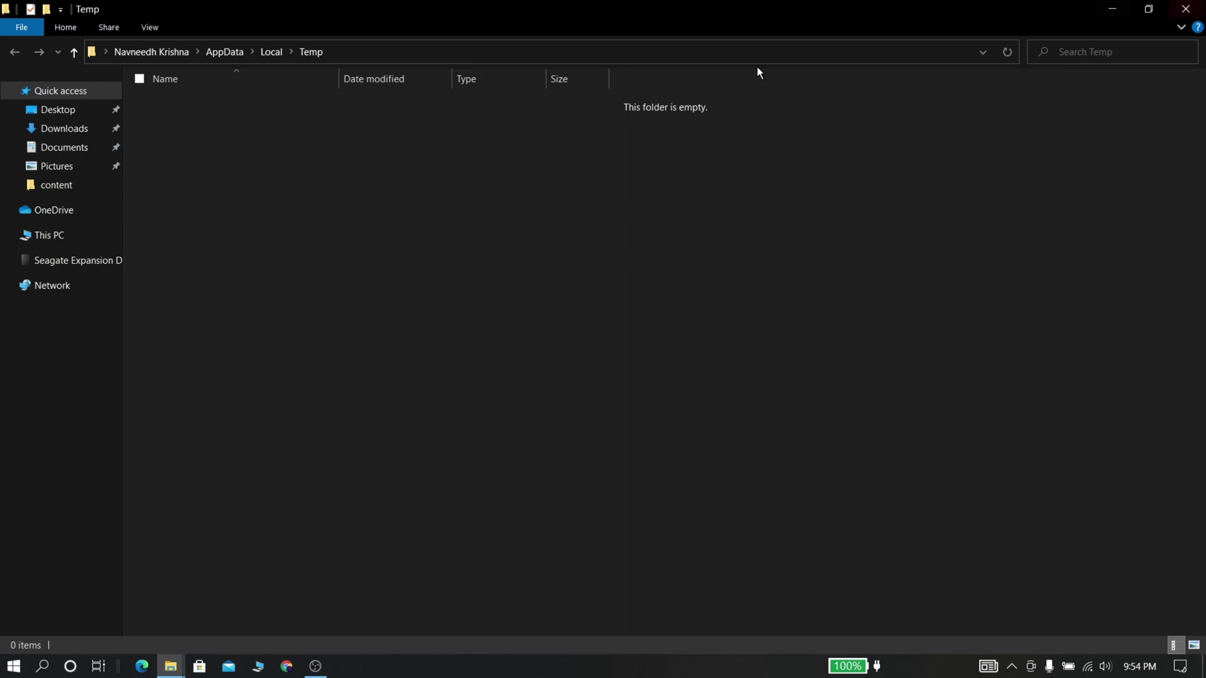
key(super+d)
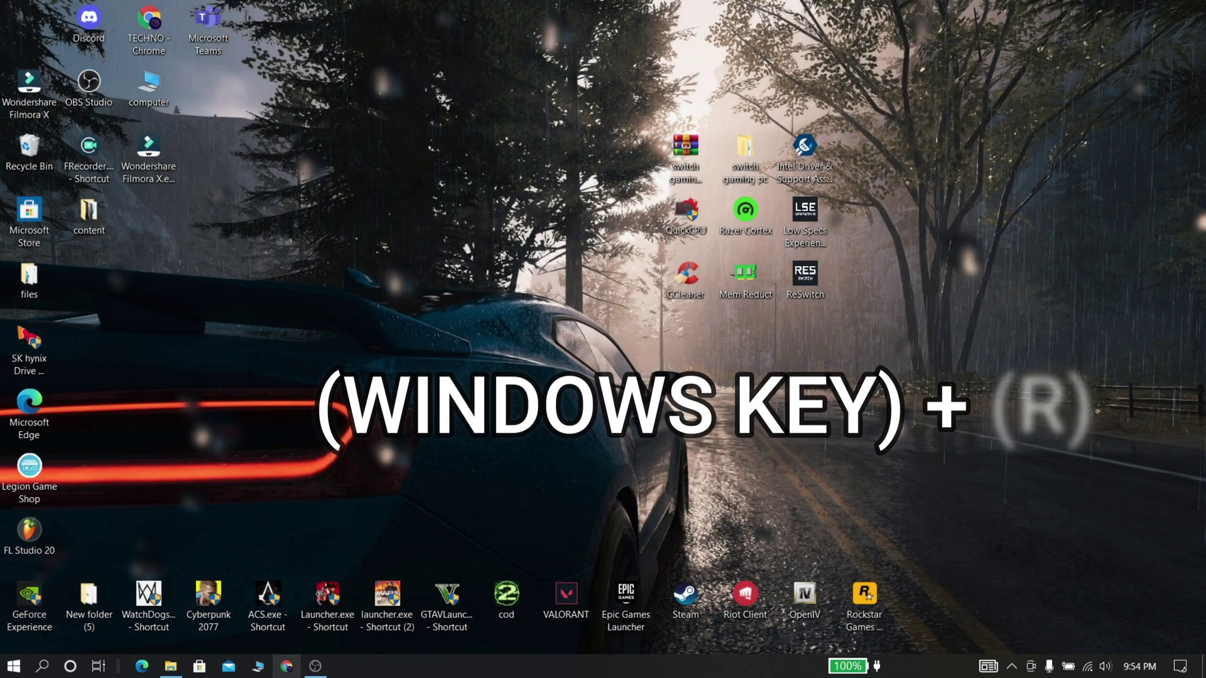
Delete the Windows Temp folder's files, skipping the in-use ones, and close the window.
key(super+r)
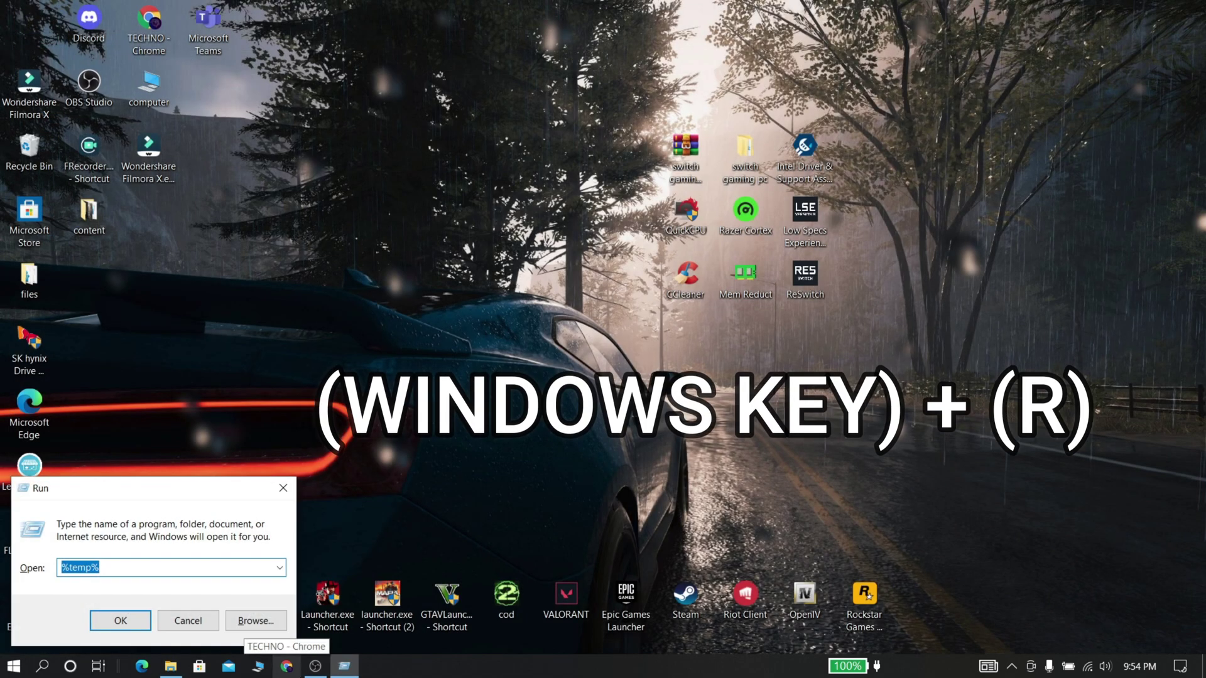
text(tem)
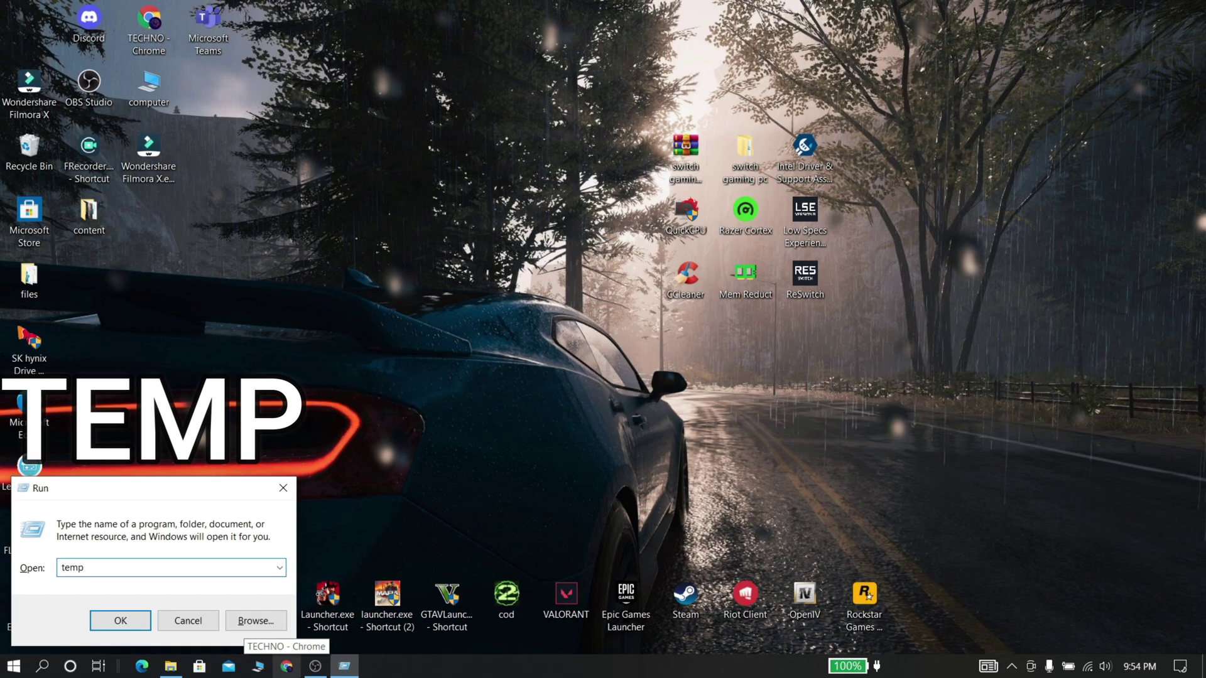
key(Return)
key(ctrl+a)
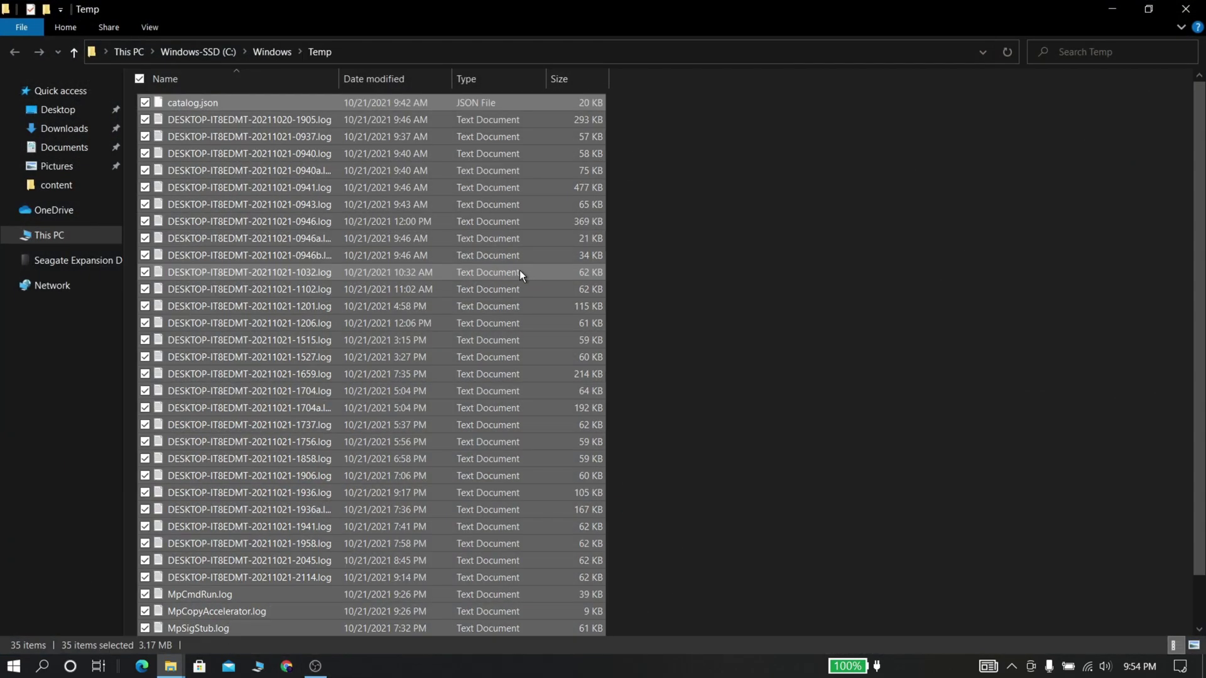
right_click(458, 258)
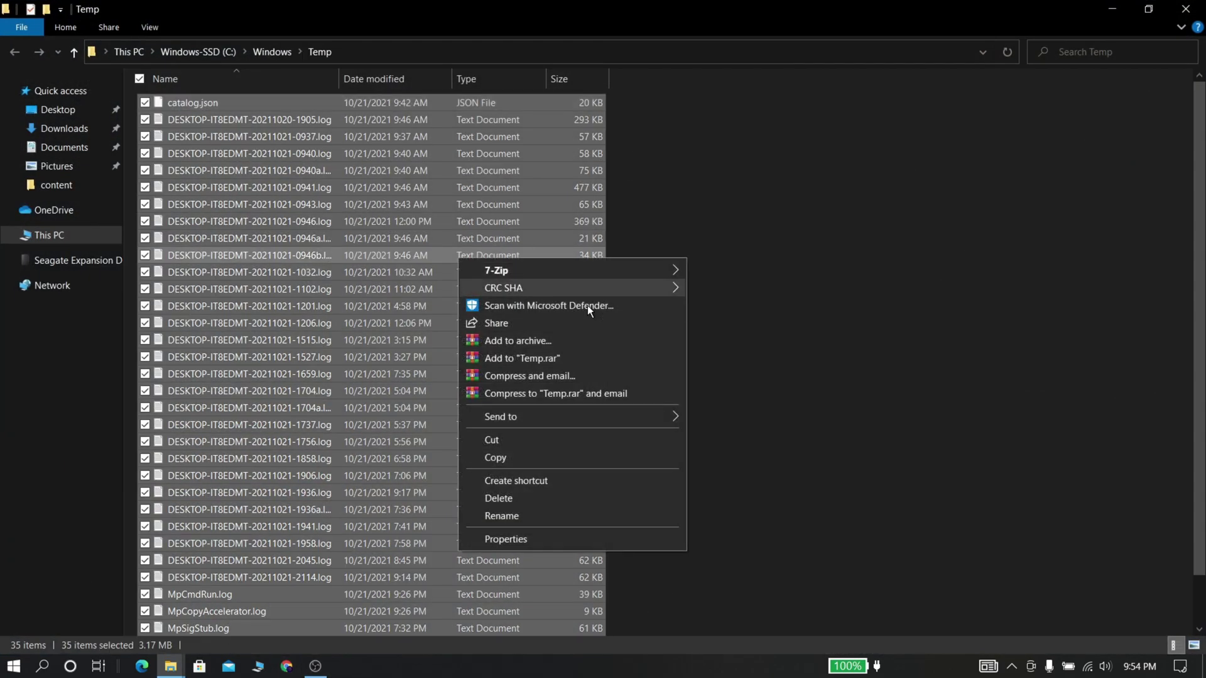
click(522, 500)
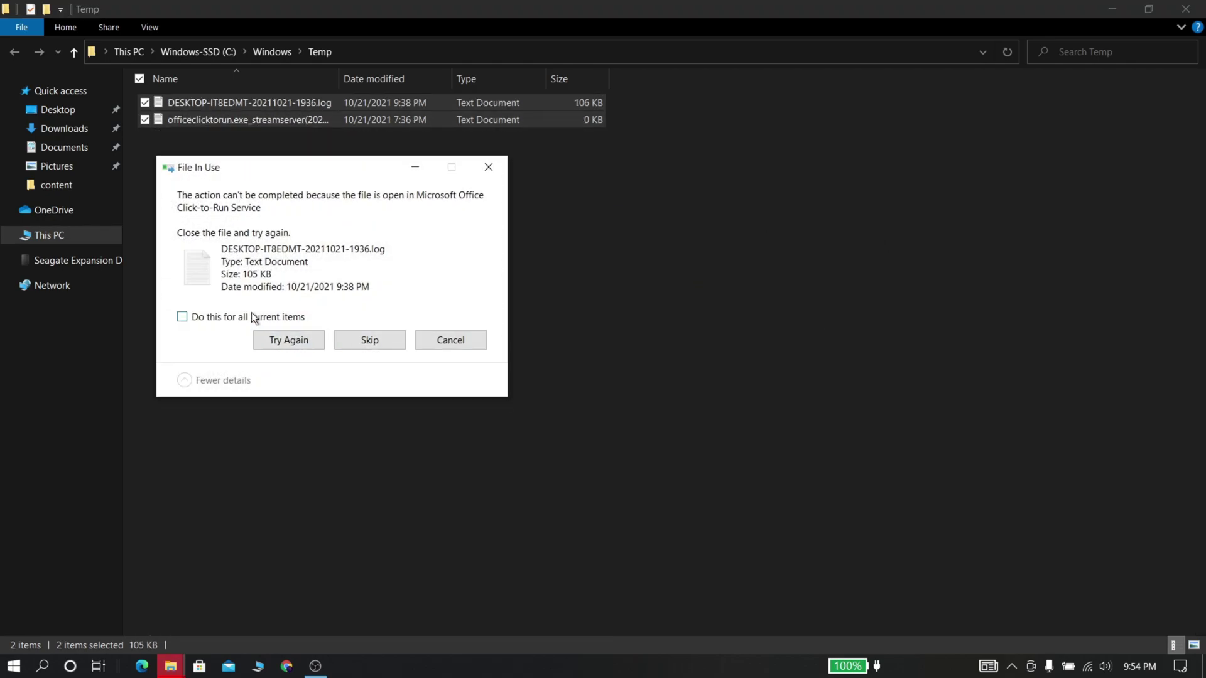
click(373, 342)
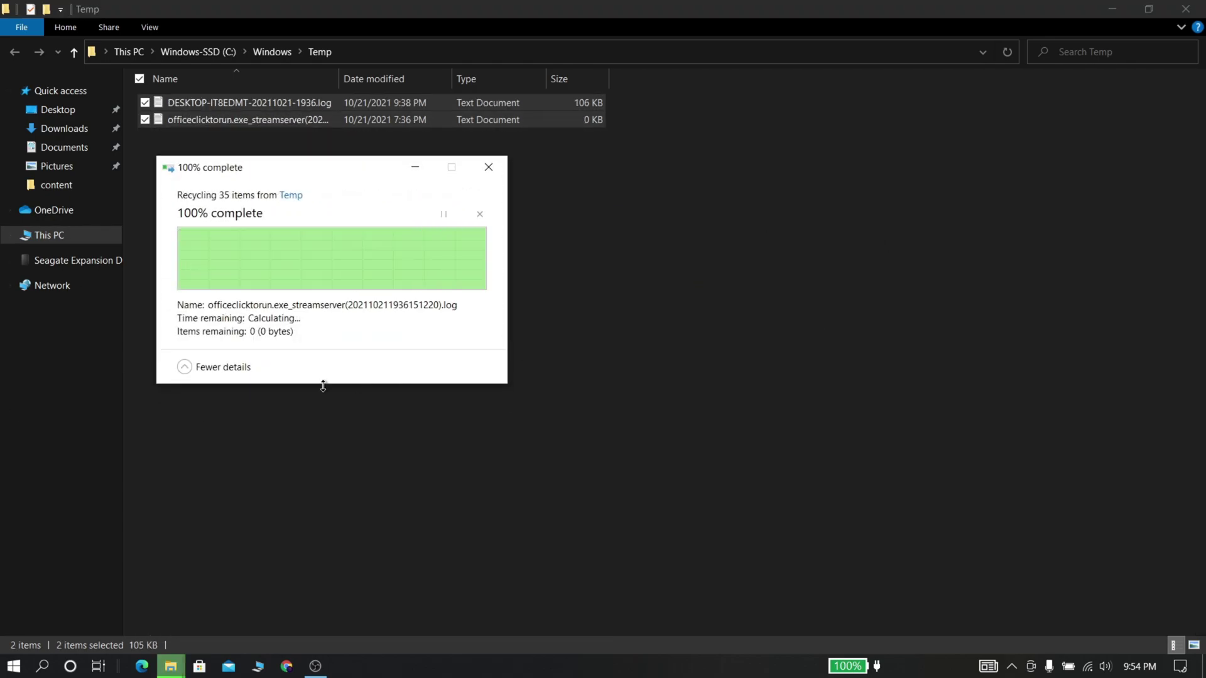
click(668, 528)
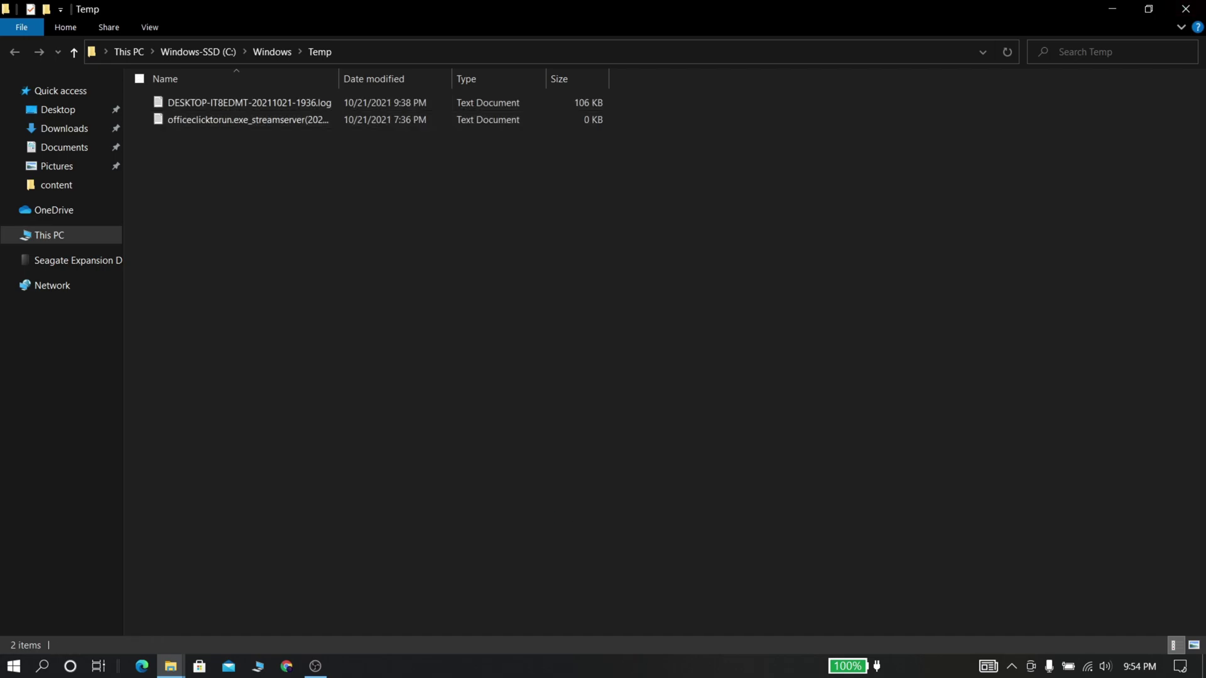
click(1185, 9)
Open C:\Windows\prefetch via Run, delete all six files, and close the folder.
key(super+r)
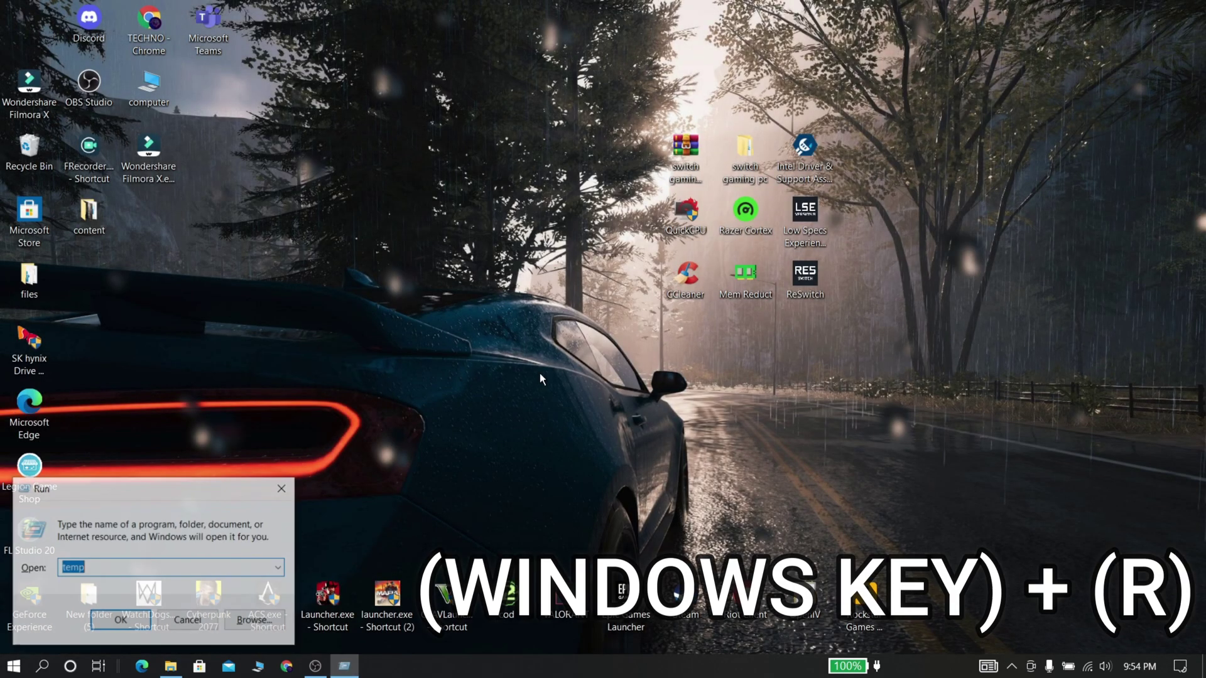
text(prefetch)
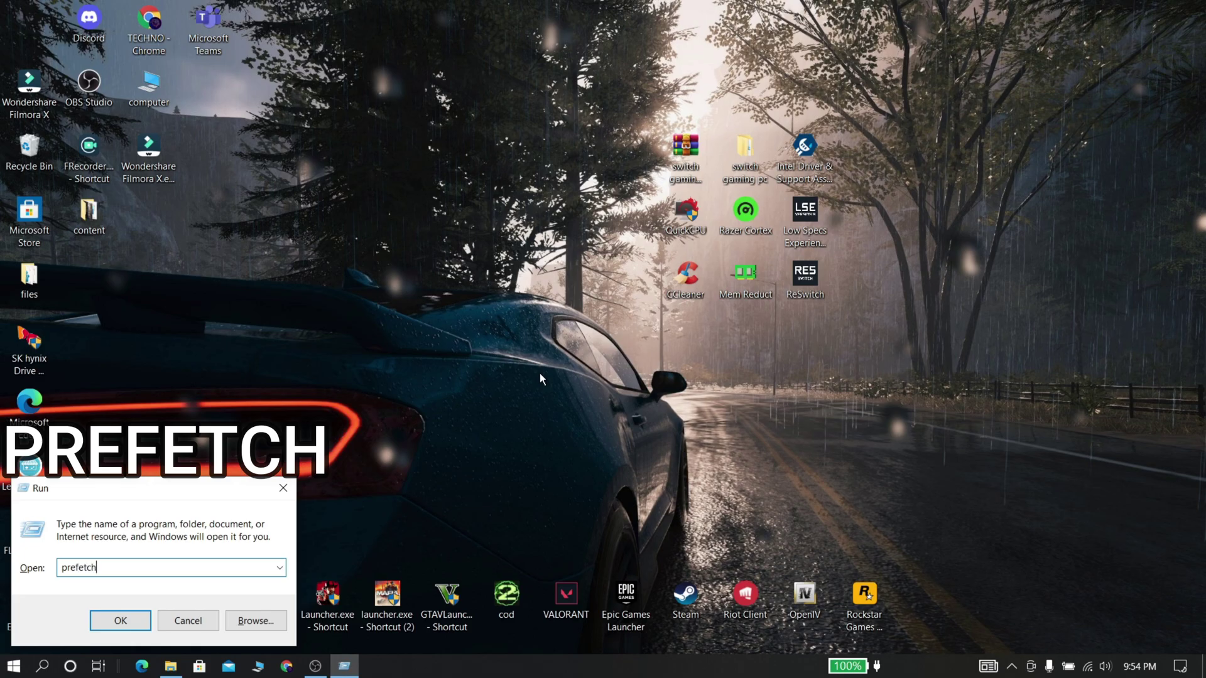
key(Return)
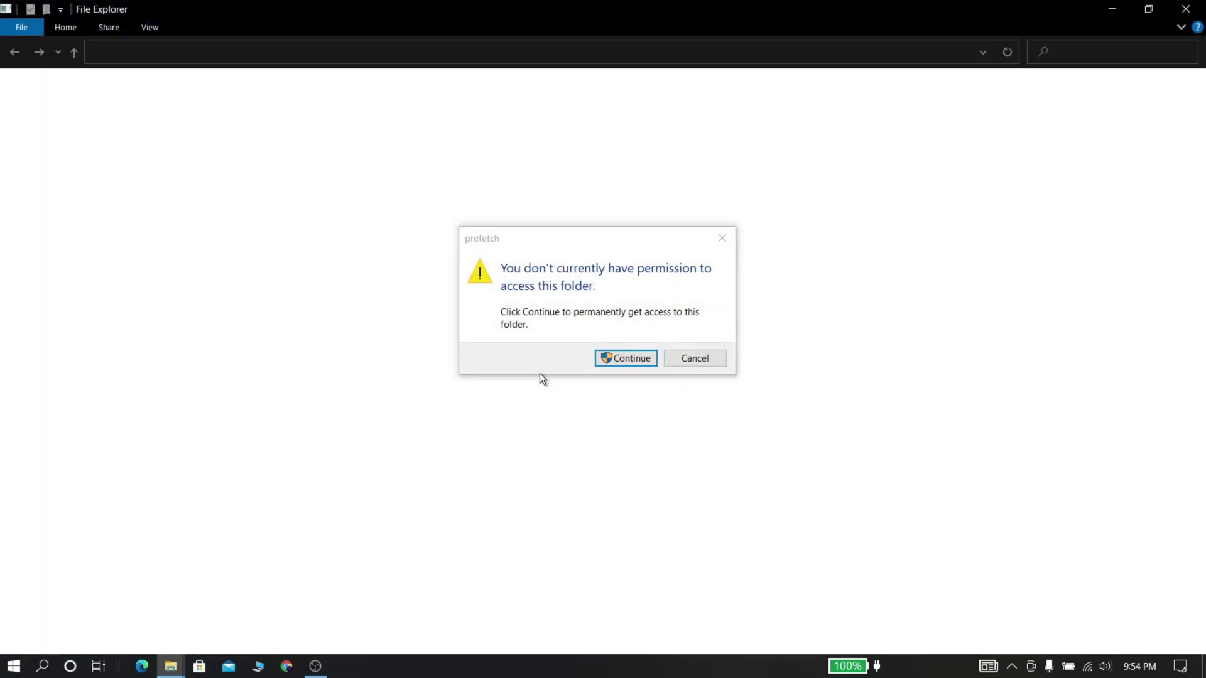
click(613, 356)
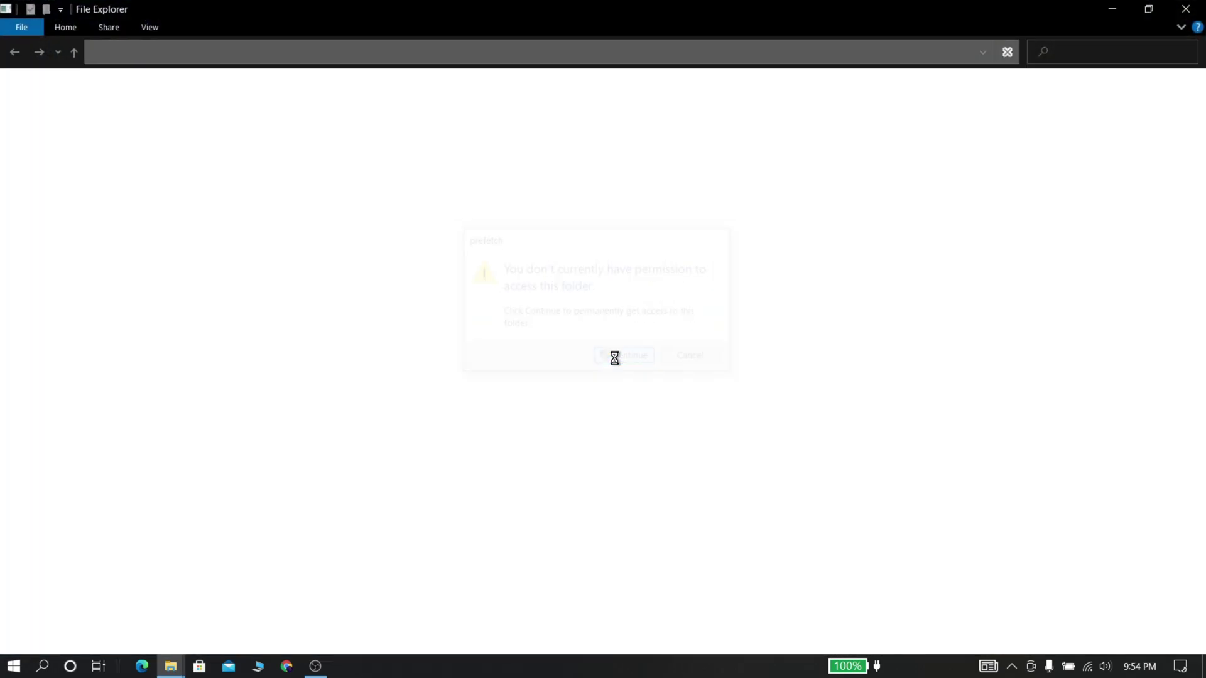
key(ctrl+a)
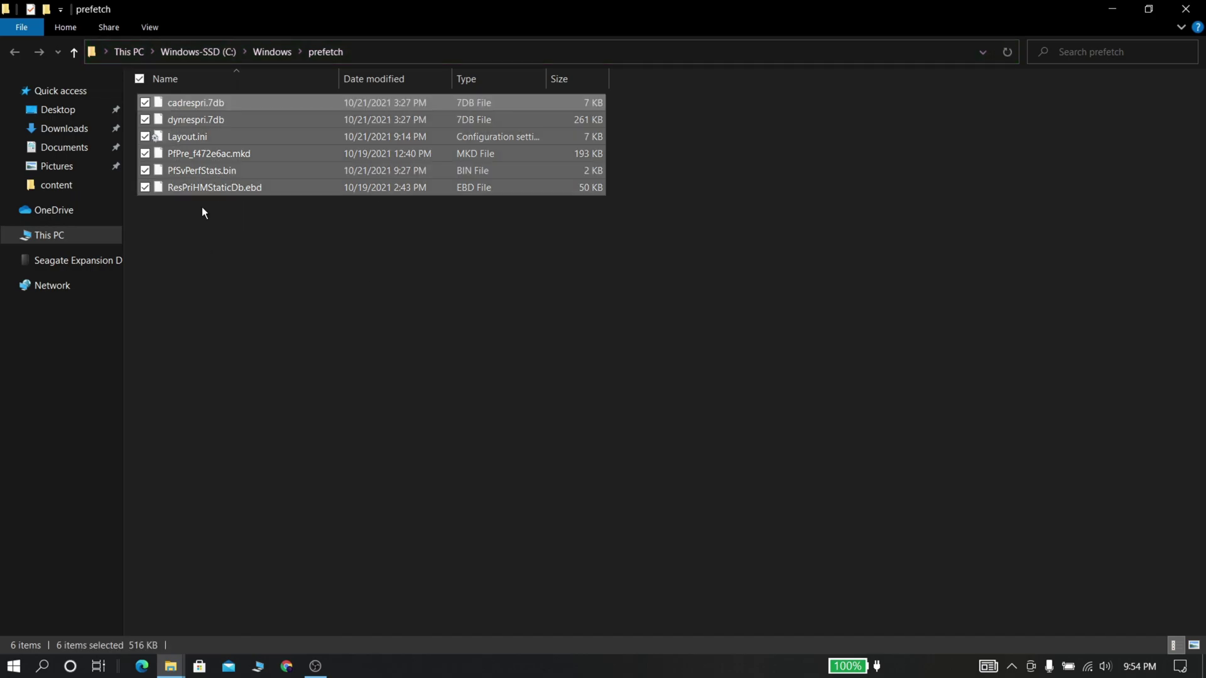
right_click(250, 137)
click(333, 377)
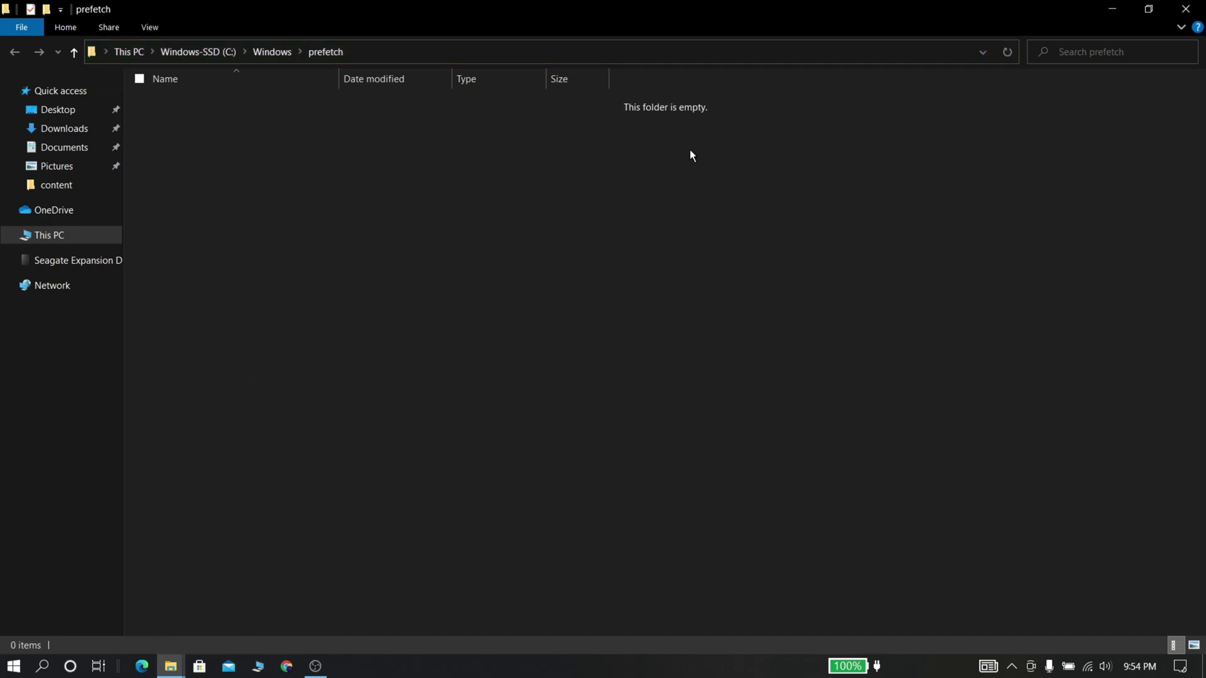
click(1198, 8)
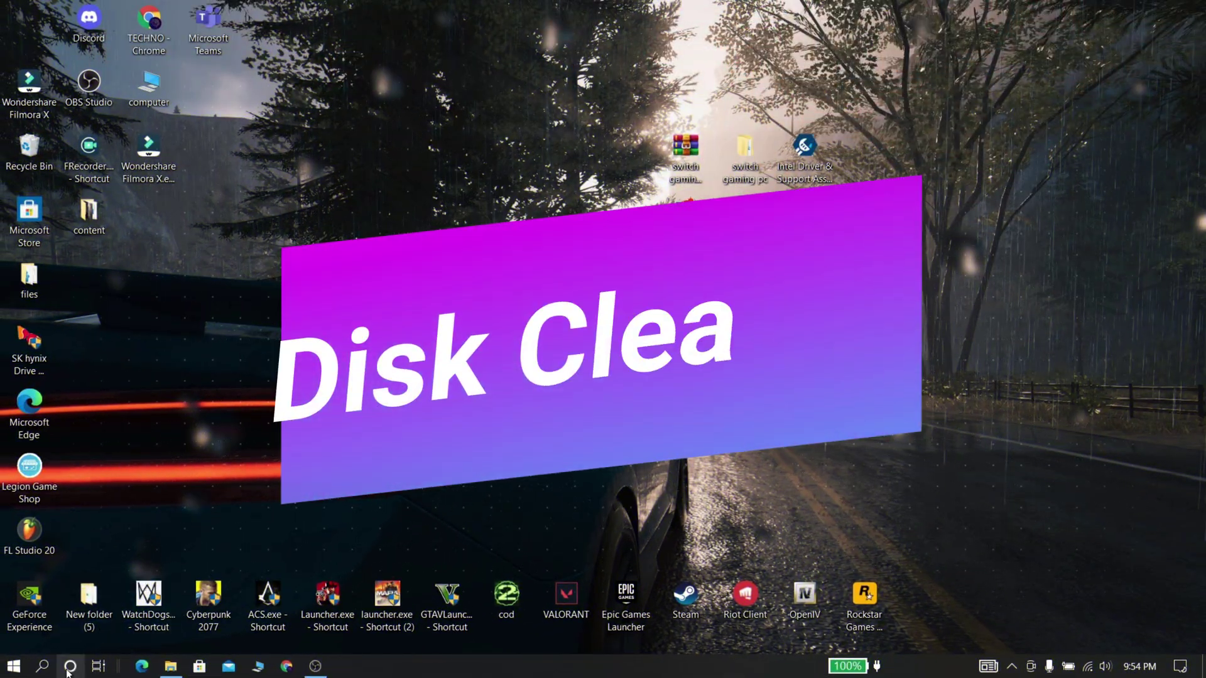
Launch Disk Cleanup from search on the Windows-SSD (C:) drive.
key(super+s)
text(dis)
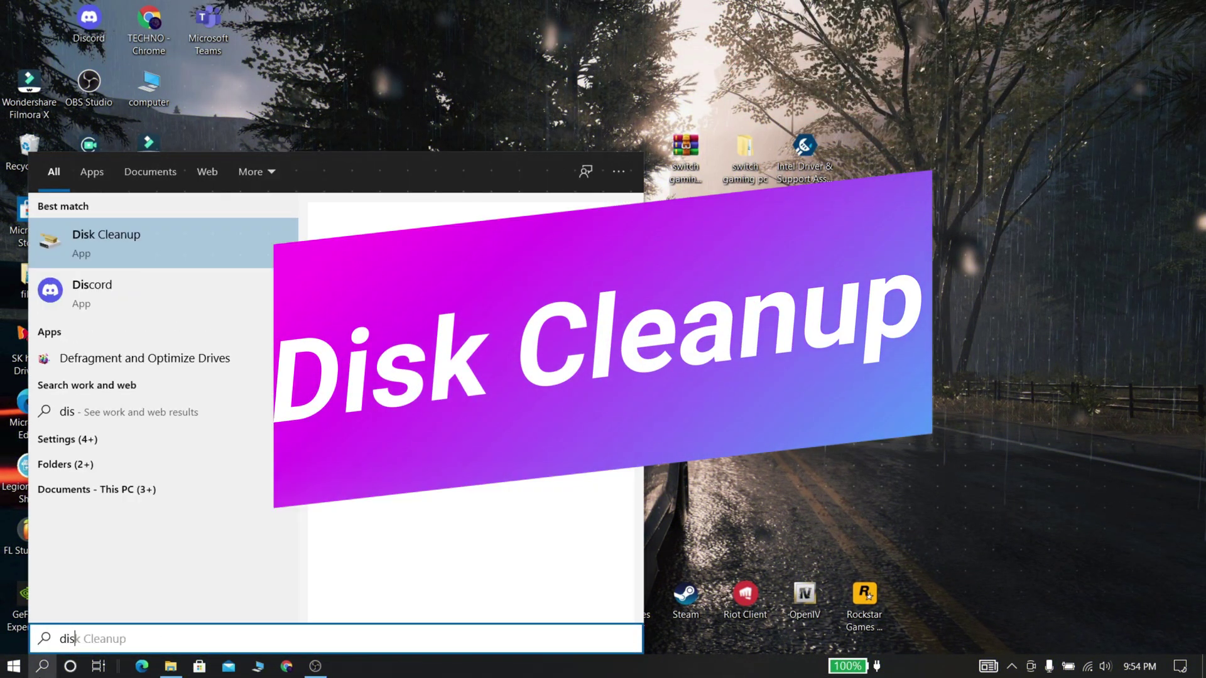
text(k cleanup)
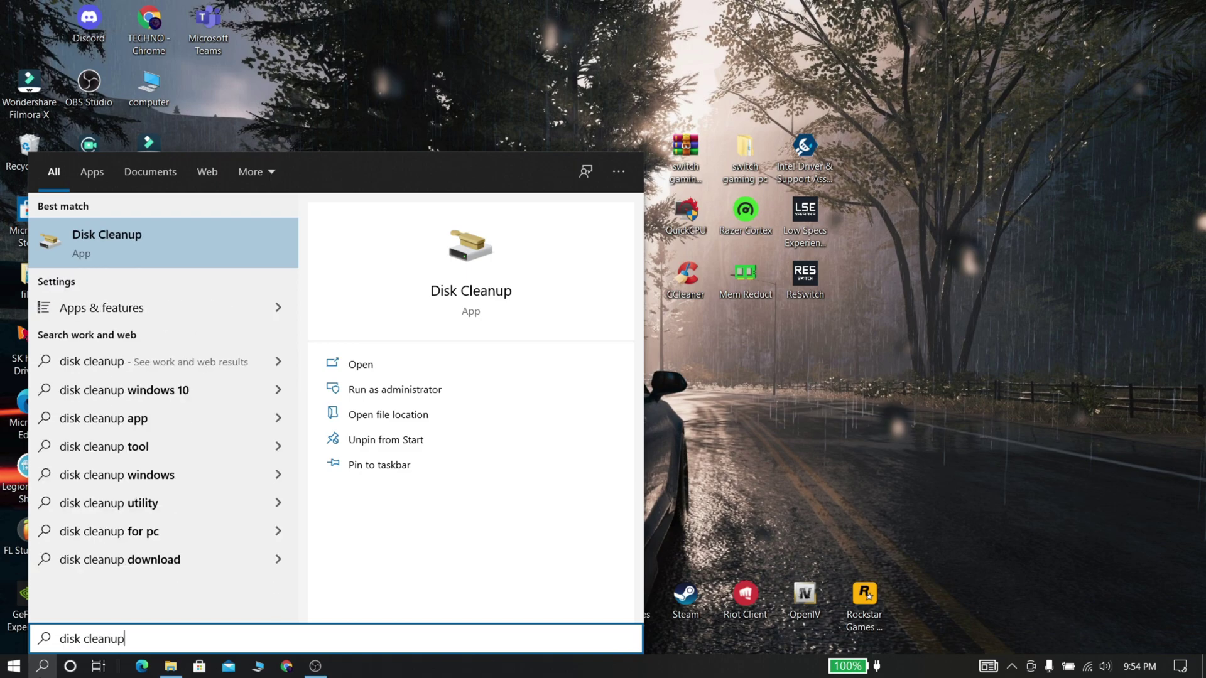
key(Return)
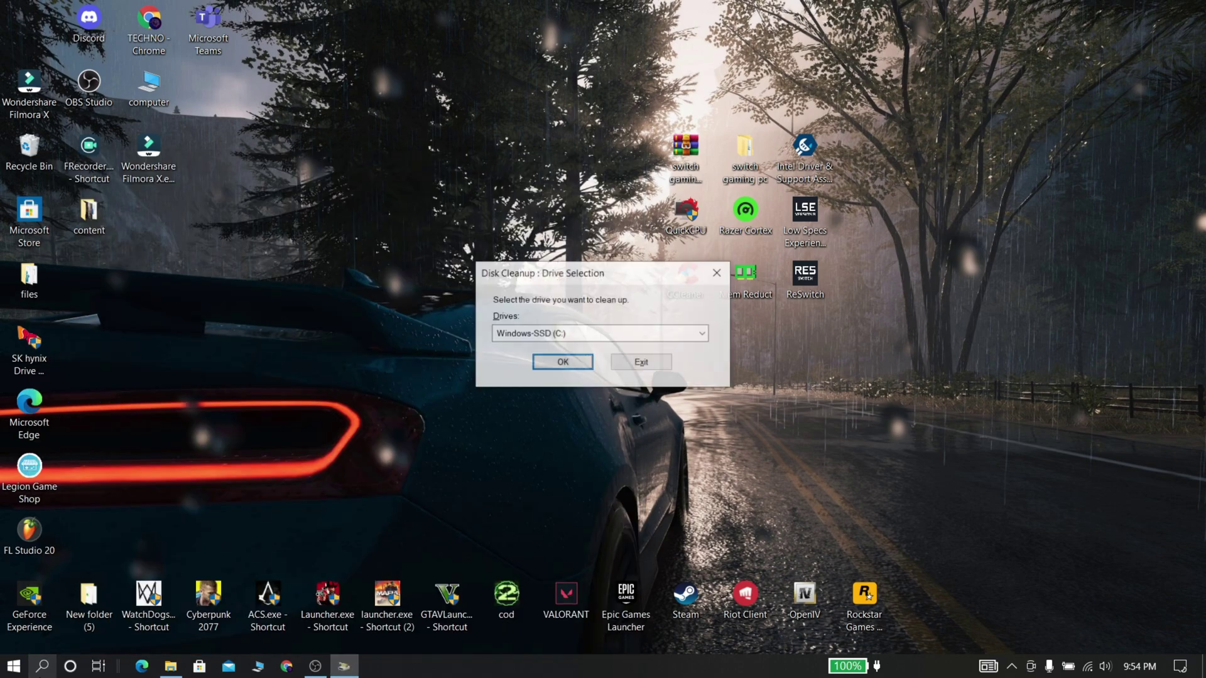
click(567, 362)
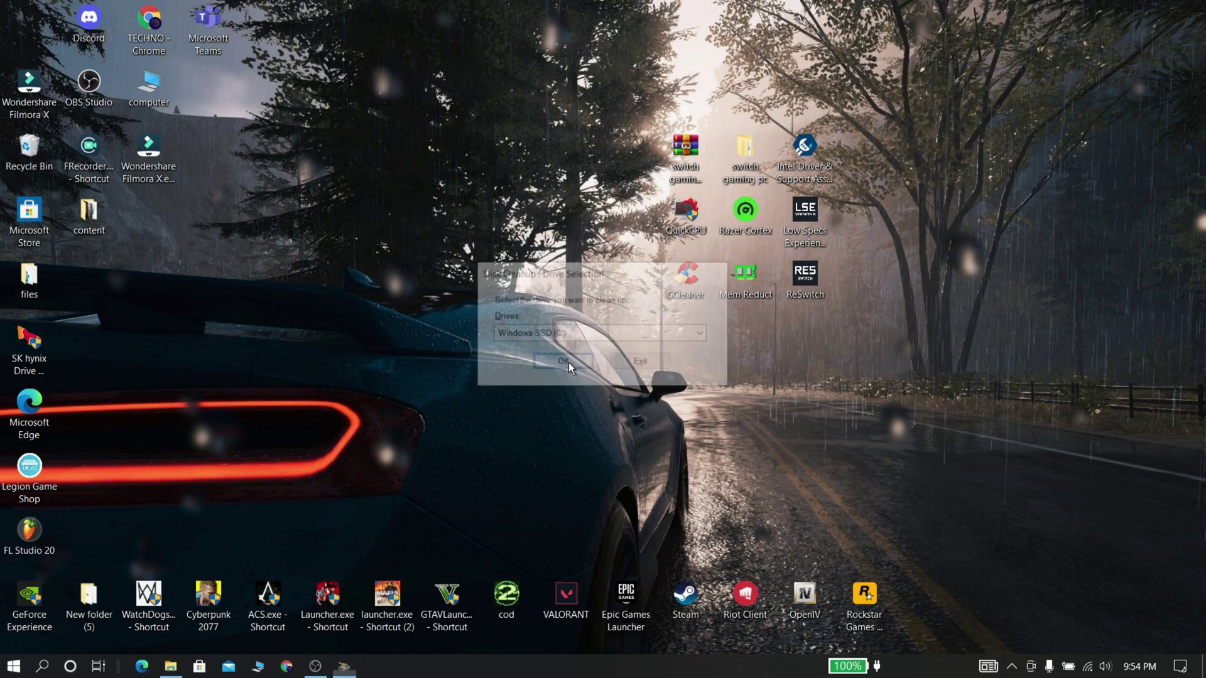
scroll(215, 145, down, 1)
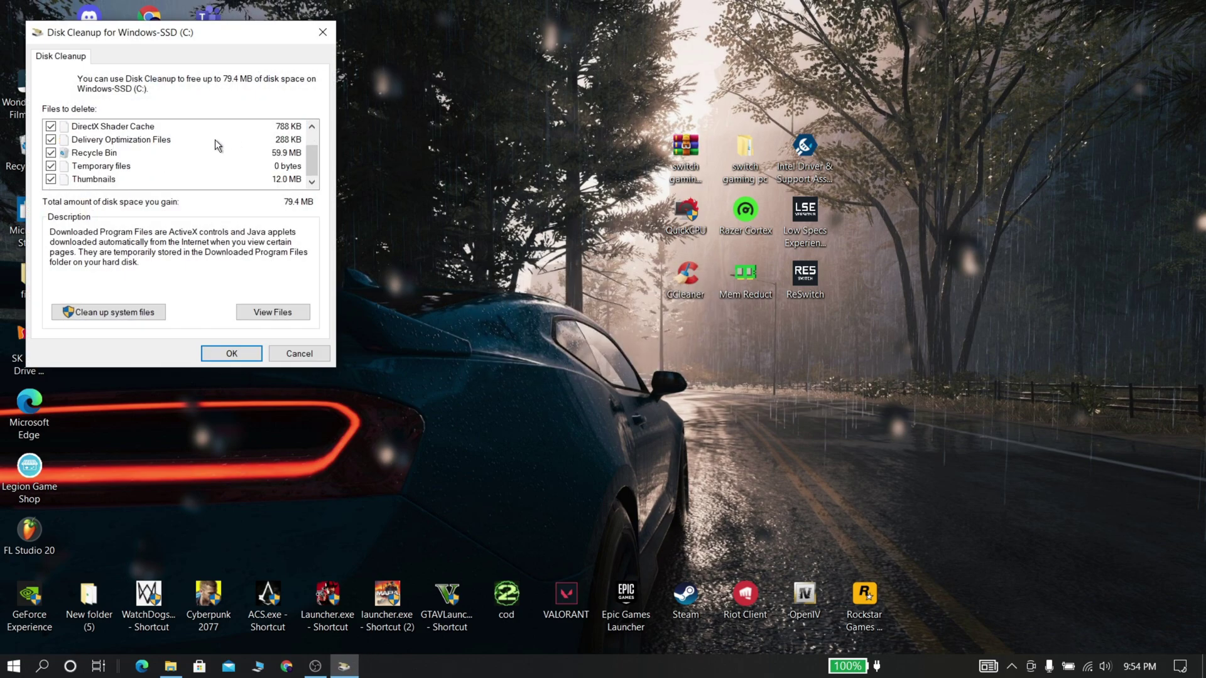
scroll(195, 162, up, 1)
Rescan C: including system files and permanently delete the roughly 102 MB of junk.
click(144, 313)
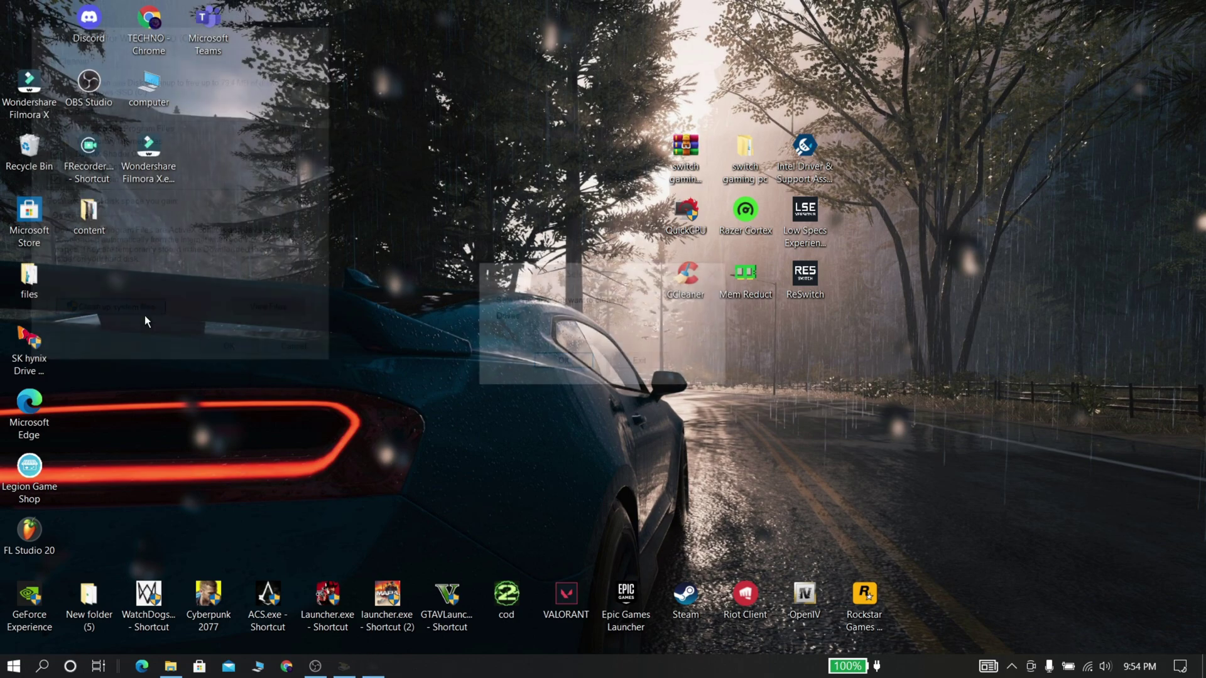
click(564, 361)
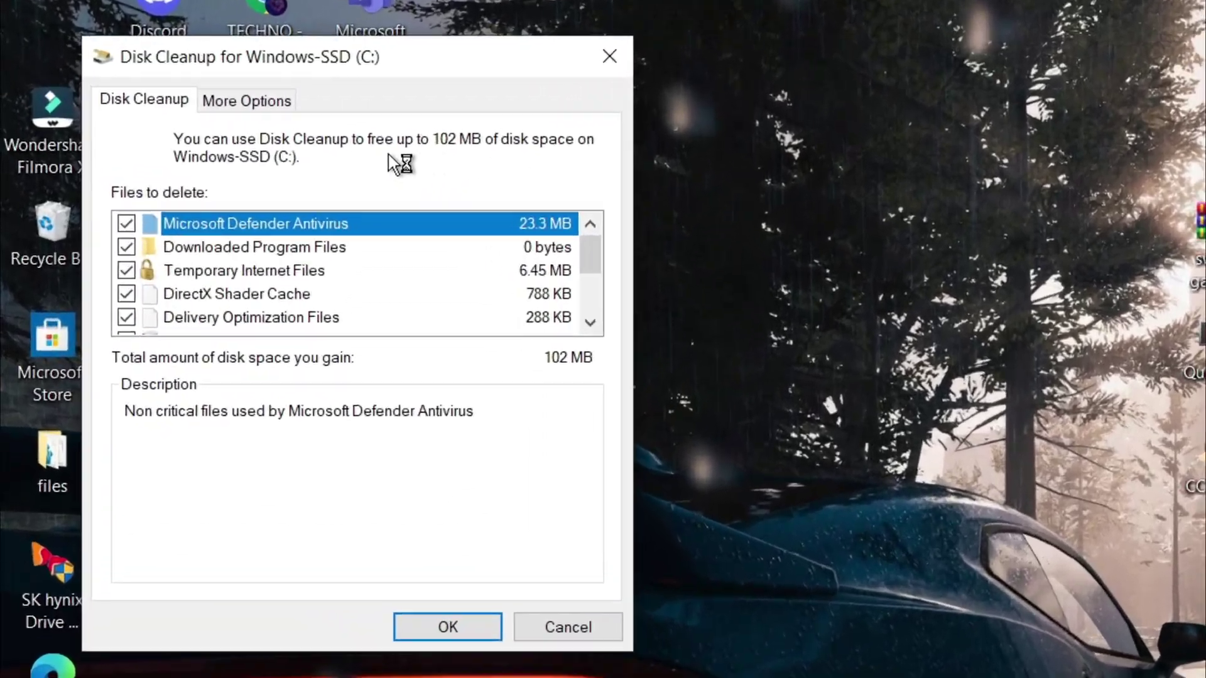
scroll(239, 183, down, 3)
scroll(429, 297, up, 3)
click(455, 620)
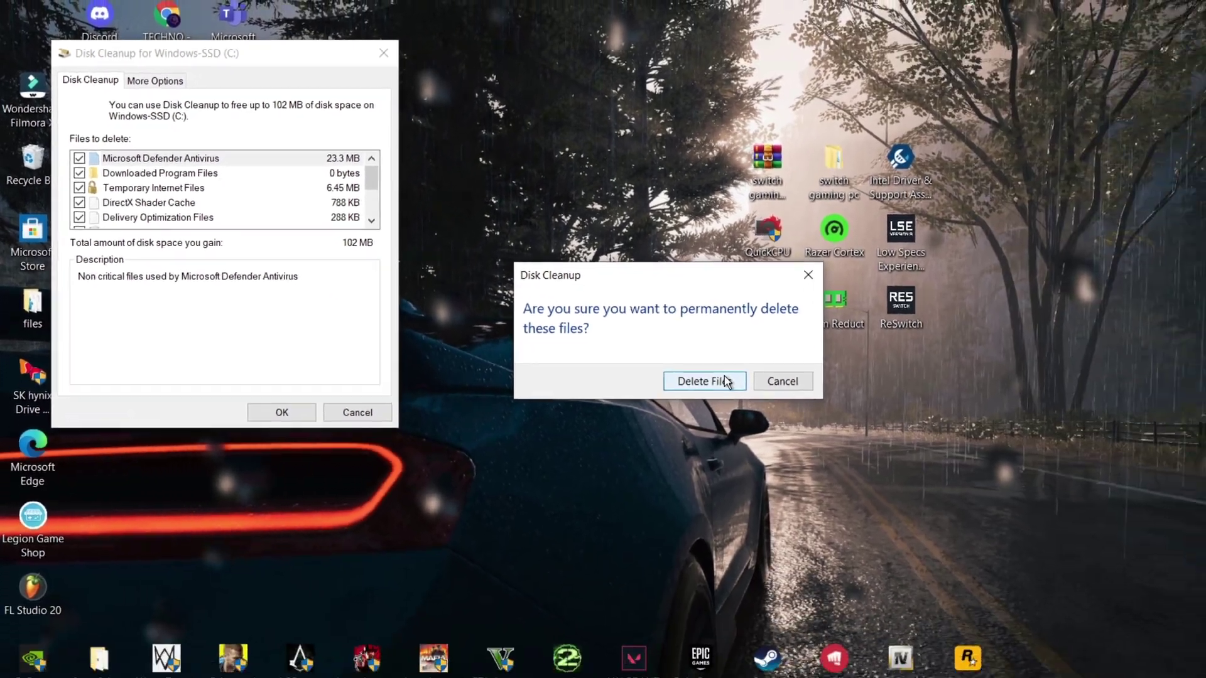
click(1104, 572)
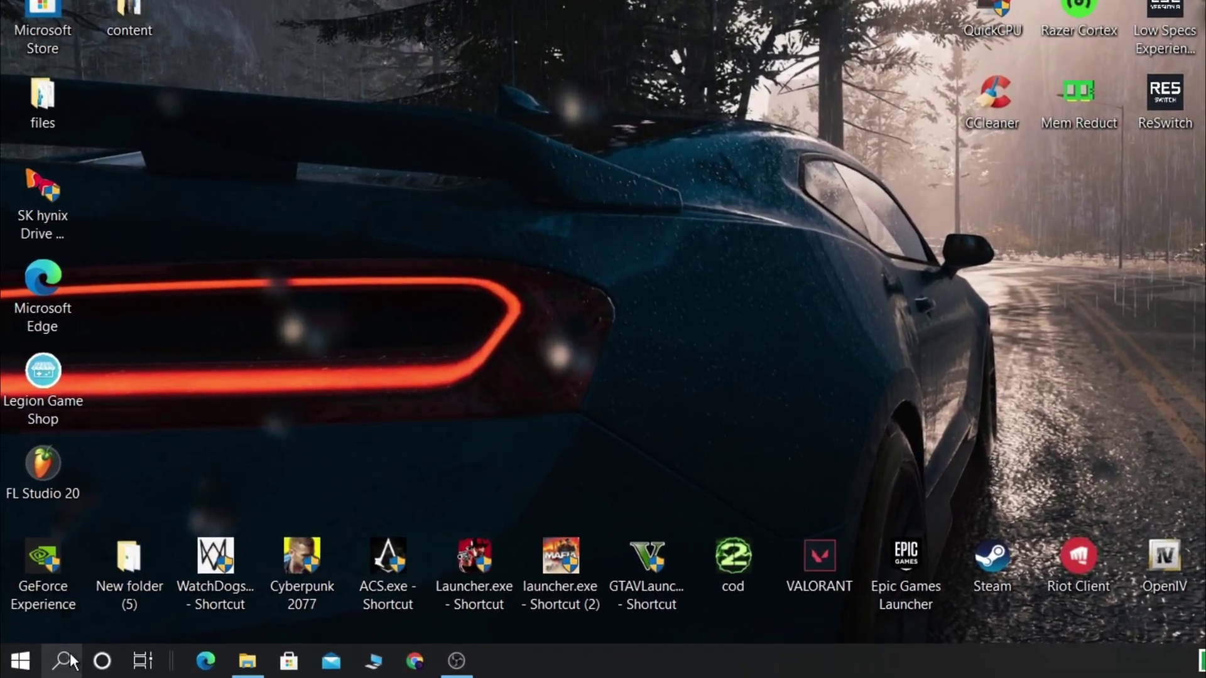
Open Defragment and Optimize Drives and start optimizing the Data (D:) hard drive.
click(47, 666)
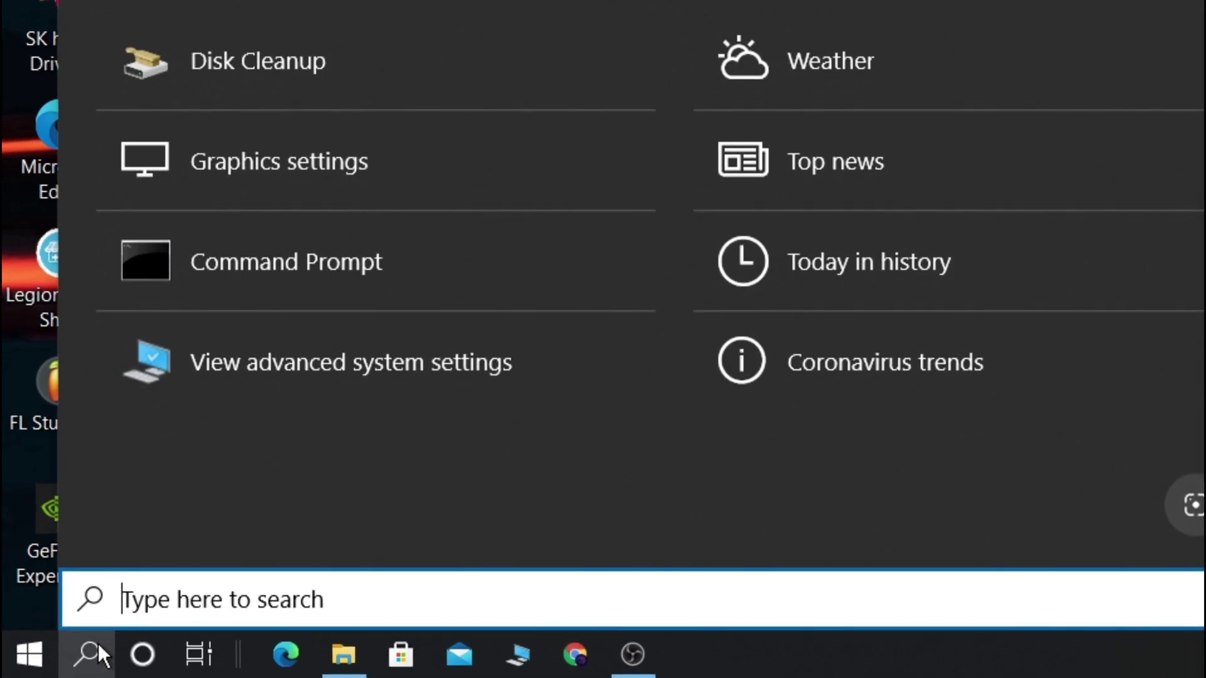
text(disk de)
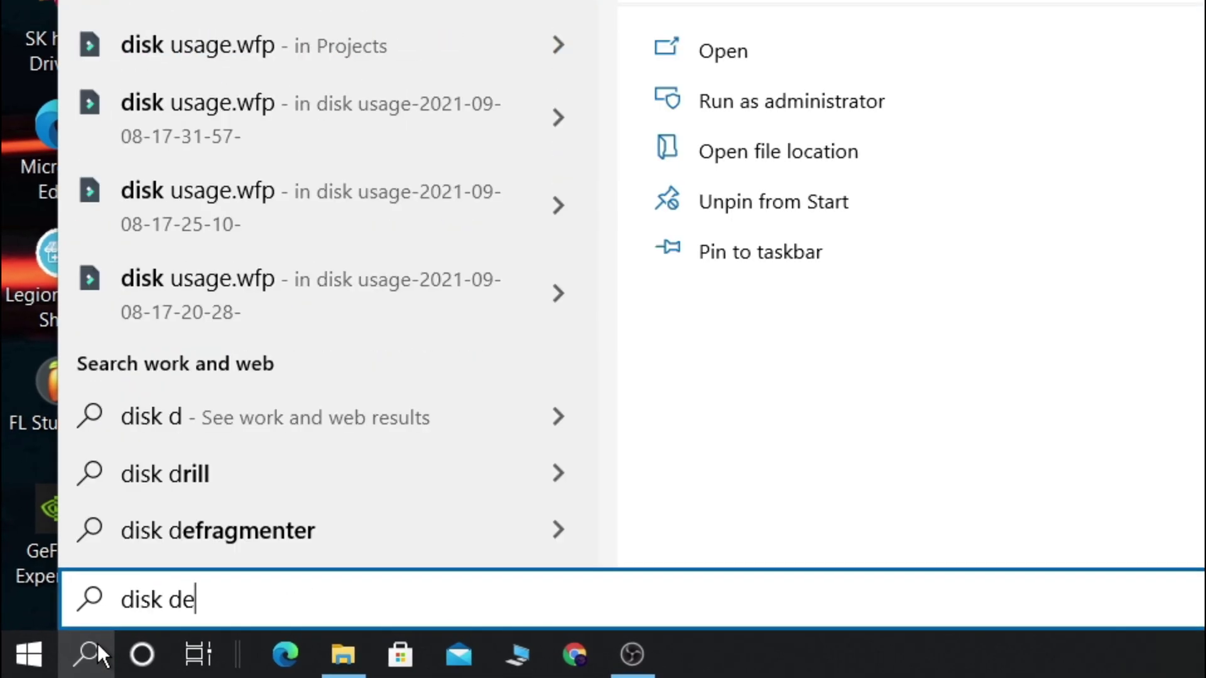
text(fra)
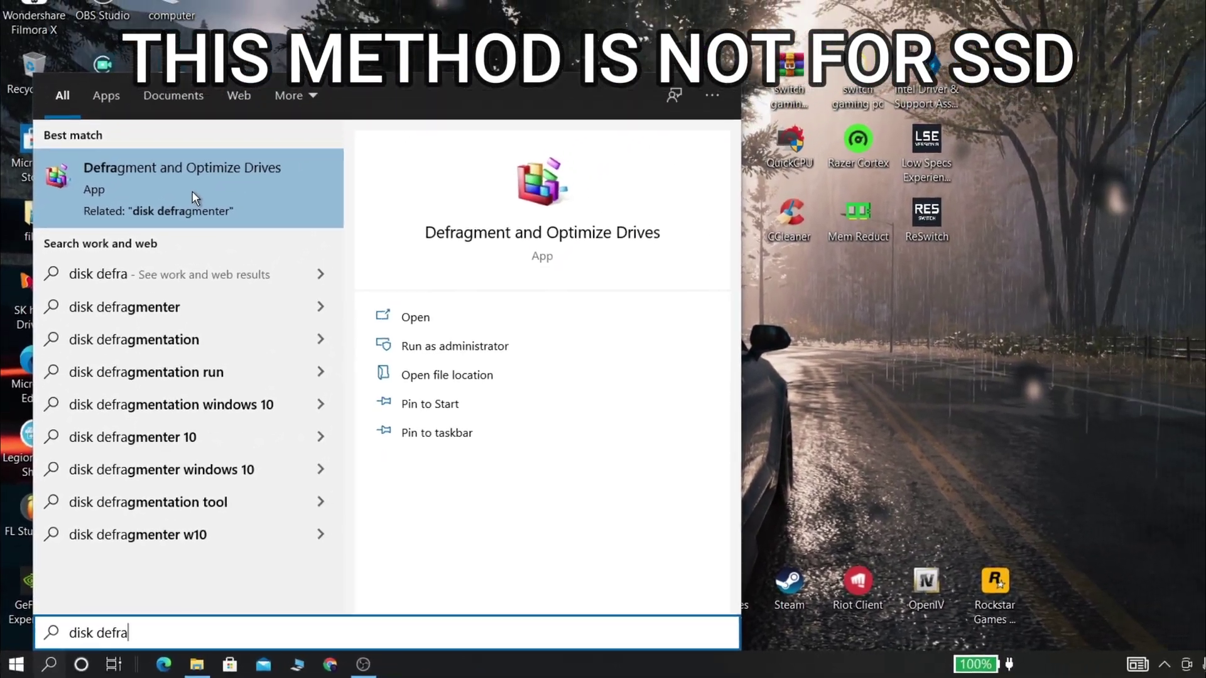
click(196, 198)
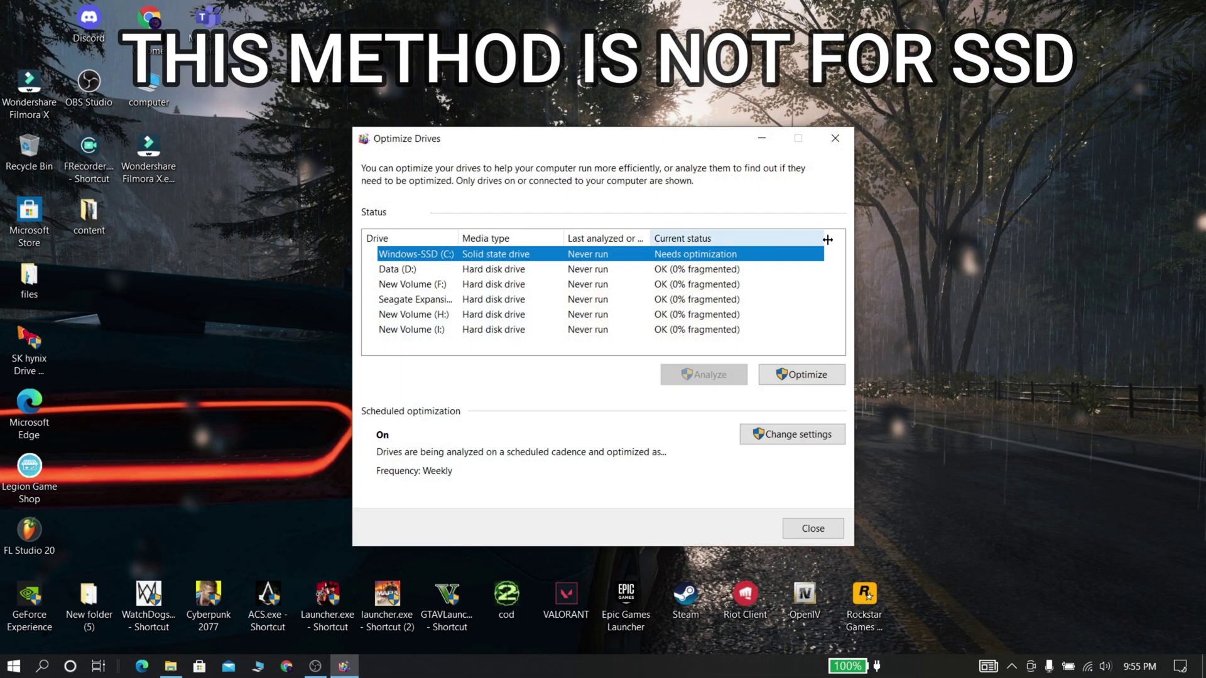
click(699, 271)
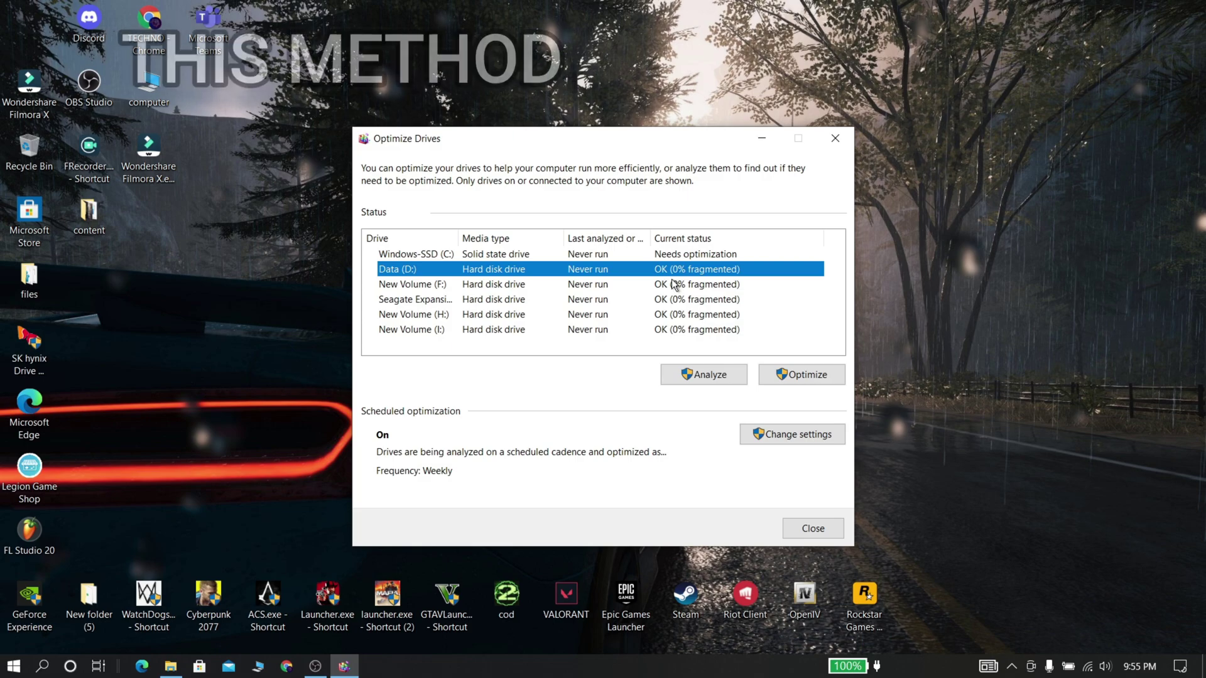
click(402, 254)
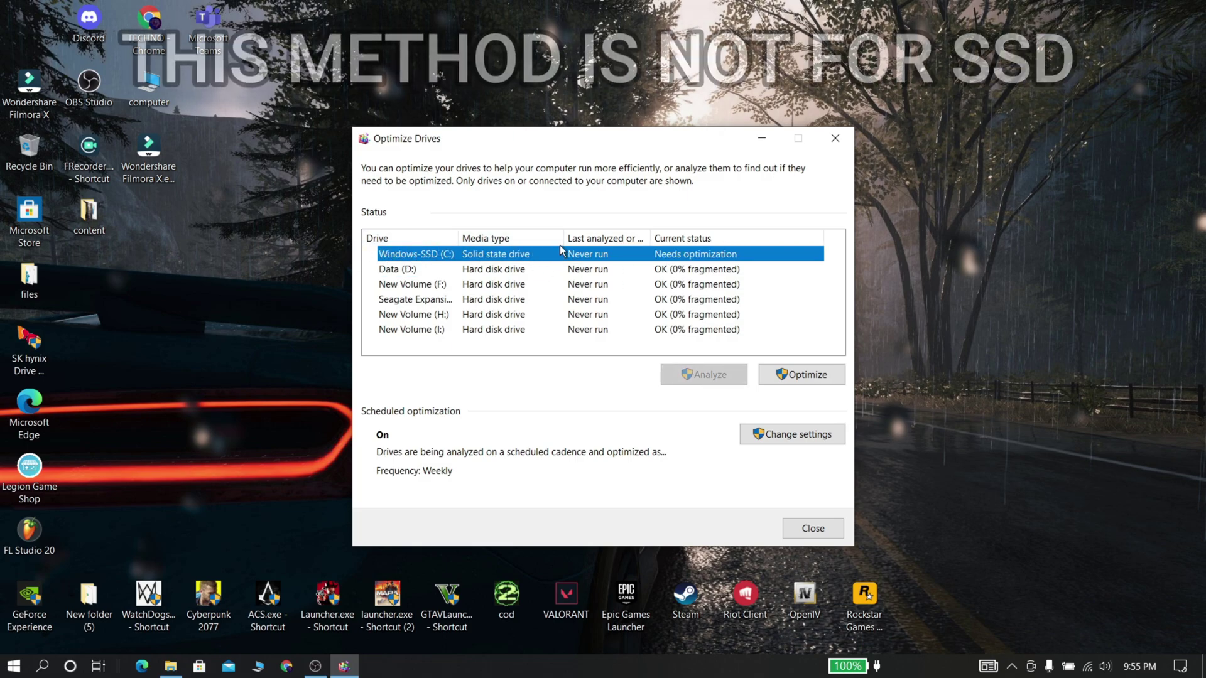
click(553, 269)
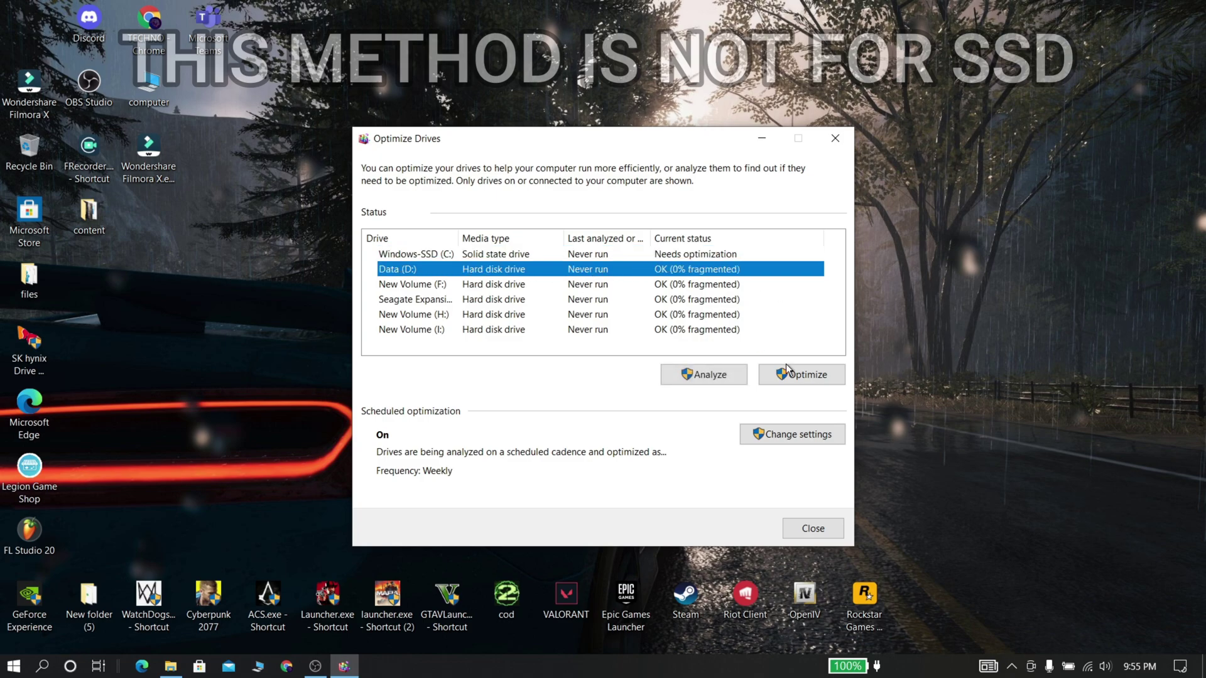
click(783, 364)
Start optimizing New Volume (F:), the Seagate drive, New Volume (H:) and New Volume (I:).
click(694, 284)
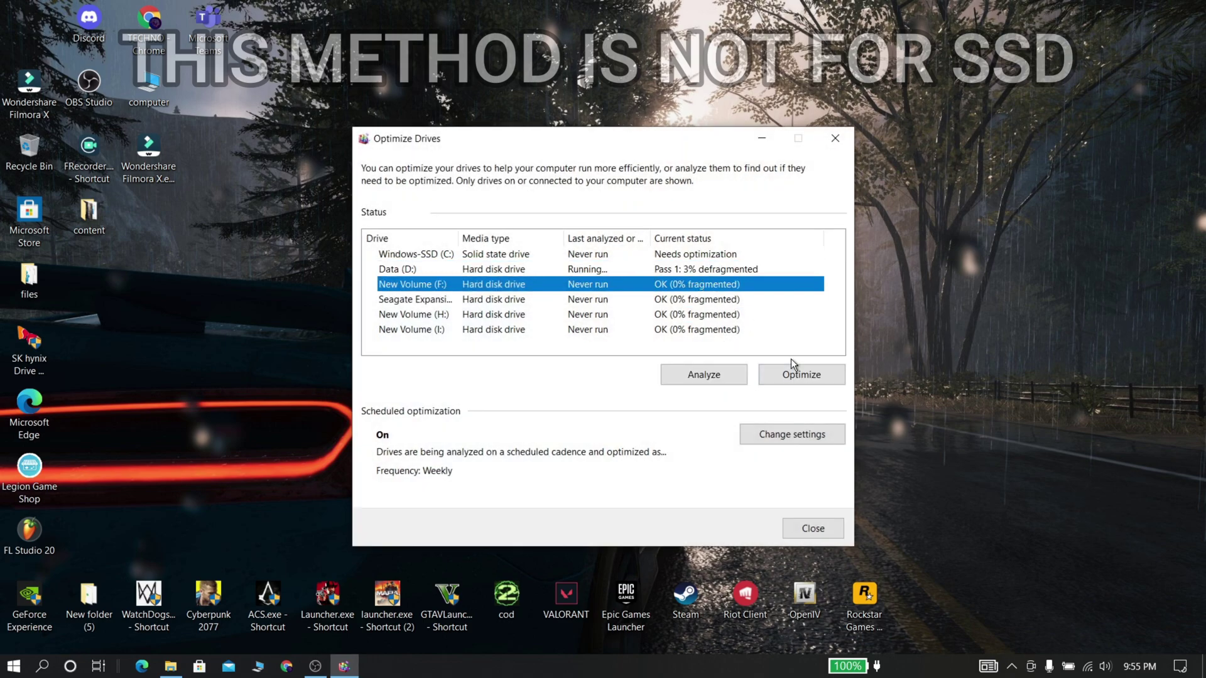
click(800, 376)
click(807, 375)
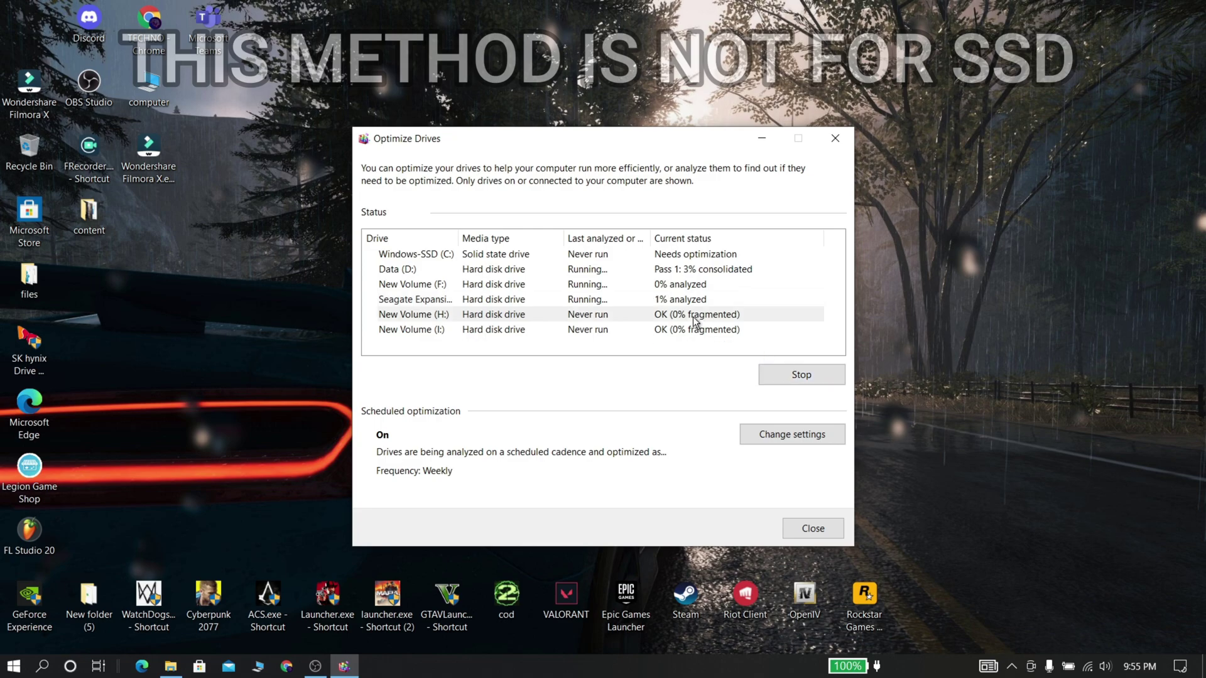
click(785, 316)
click(790, 378)
click(784, 329)
click(783, 375)
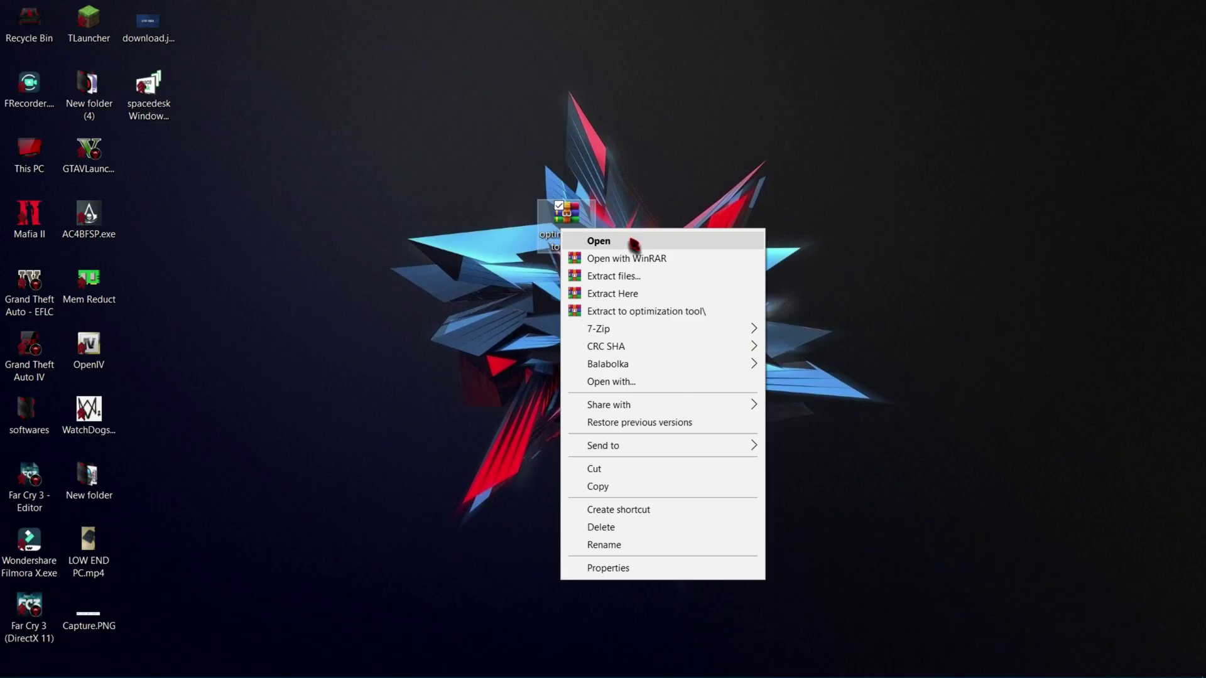
Extract the optimization tool archive onto the desktop and open its folder.
click(626, 294)
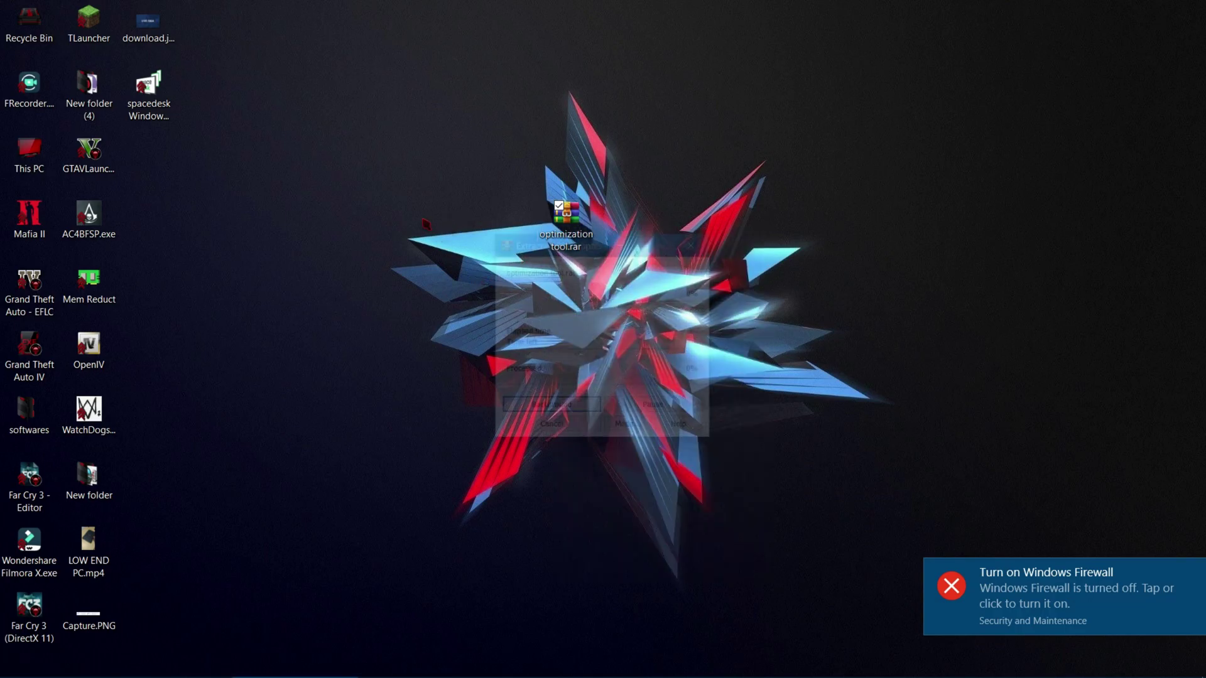
drag(148, 154, 510, 182)
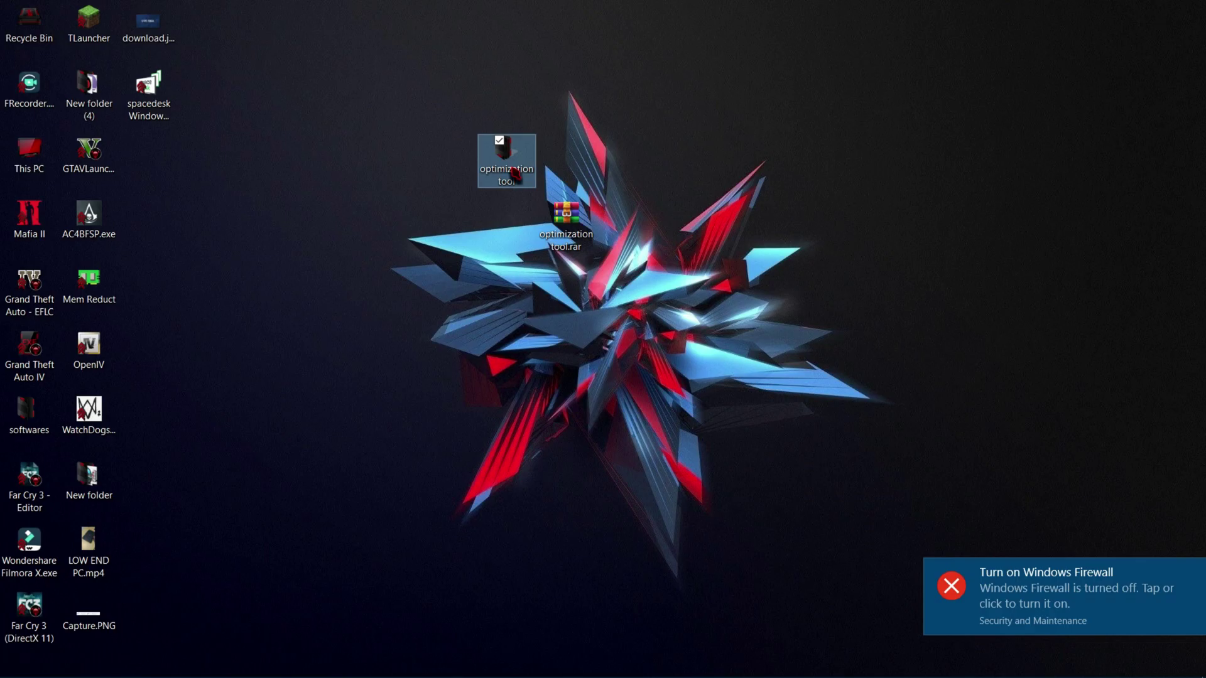
double_click(506, 160)
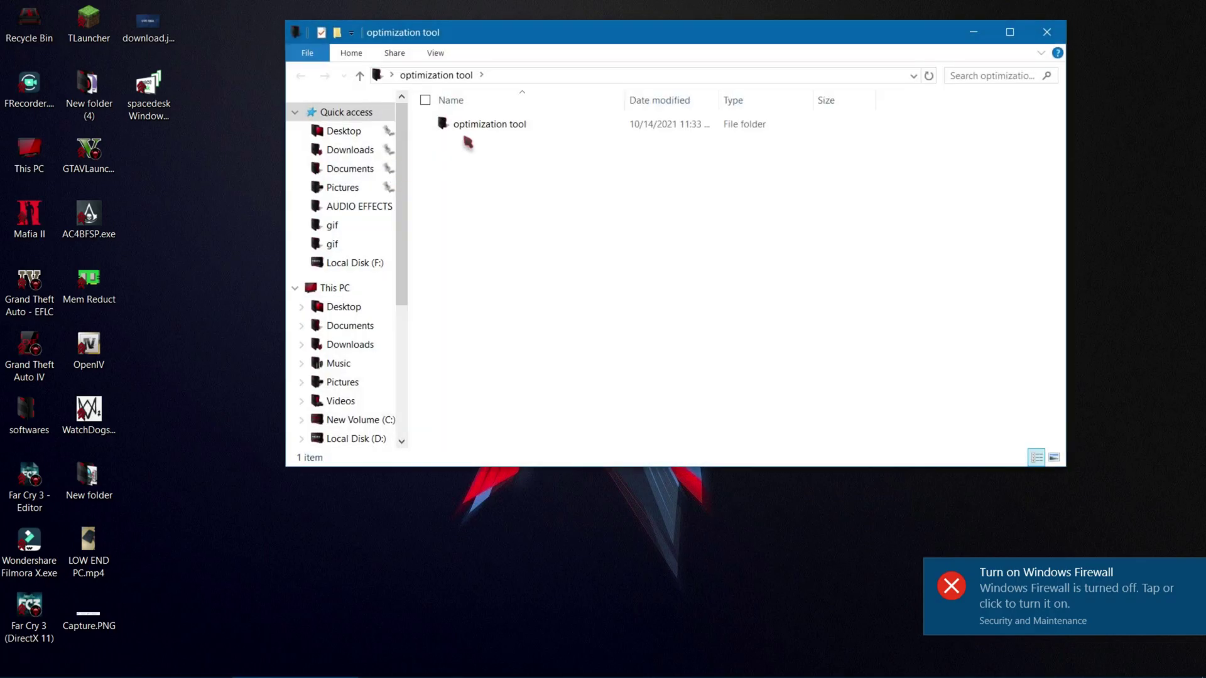
double_click(488, 125)
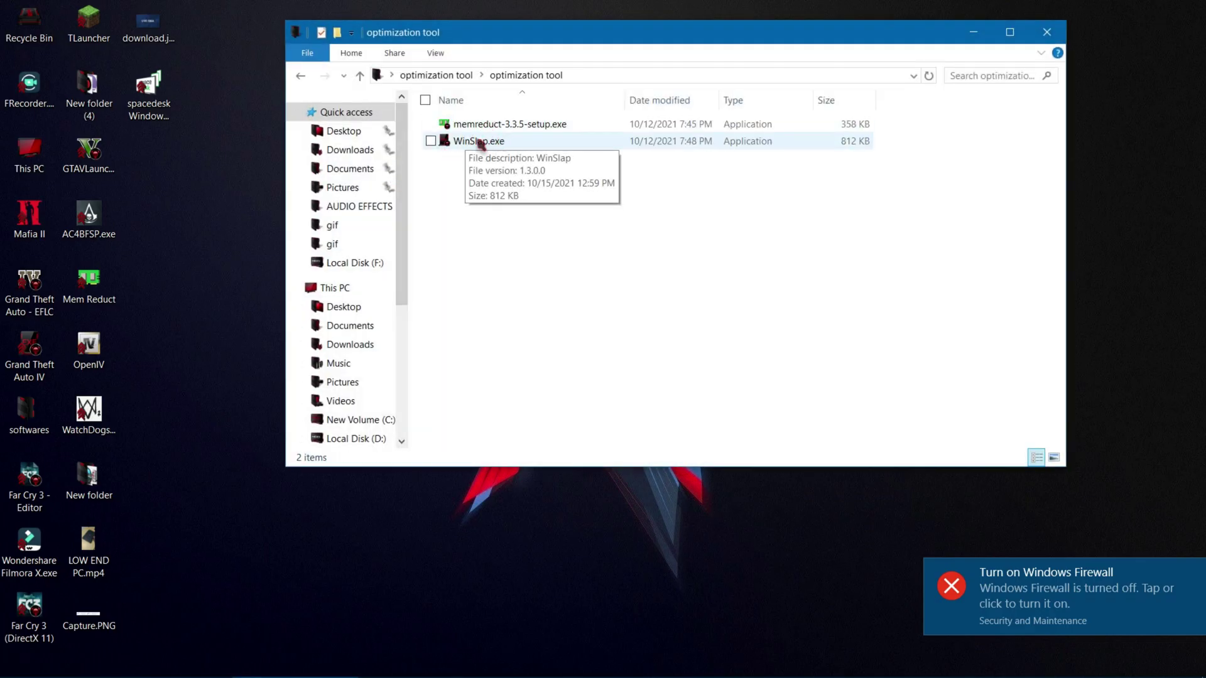
Run WinSlap.exe and accept the untested OS warning.
click(477, 142)
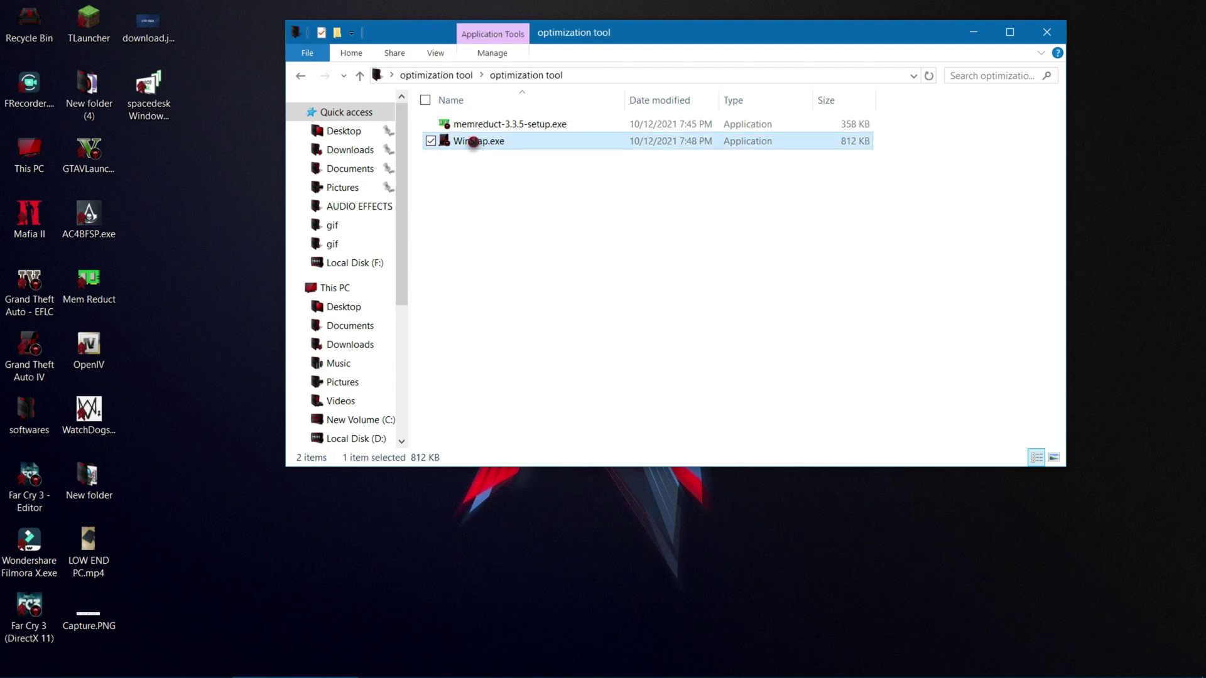
double_click(473, 142)
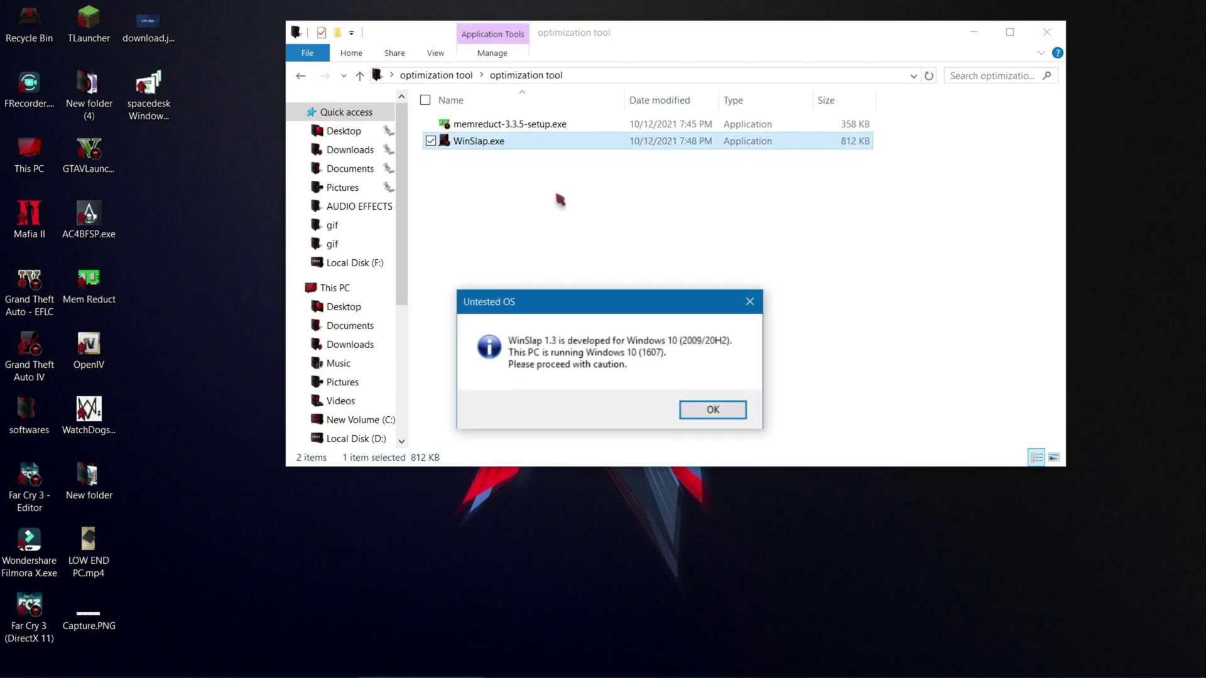
click(694, 410)
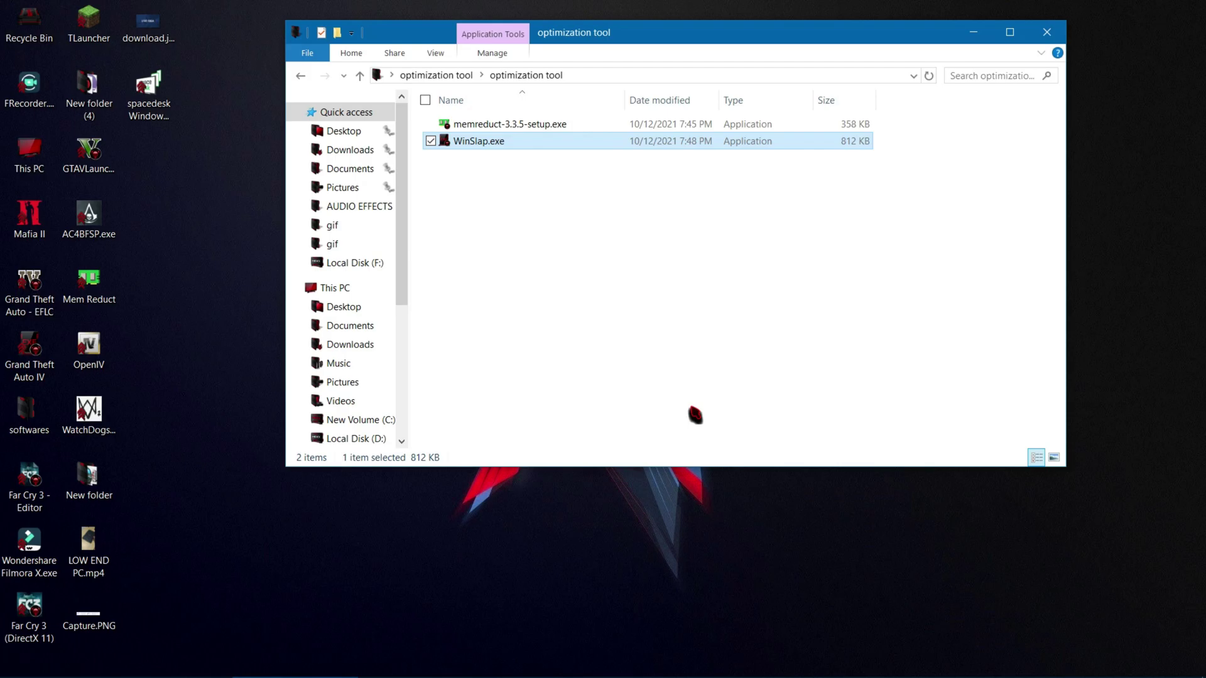
Tick Disable Shared Experiences, Cortana, Game DVR and Game Bar, and Sharing Wizard.
click(462, 268)
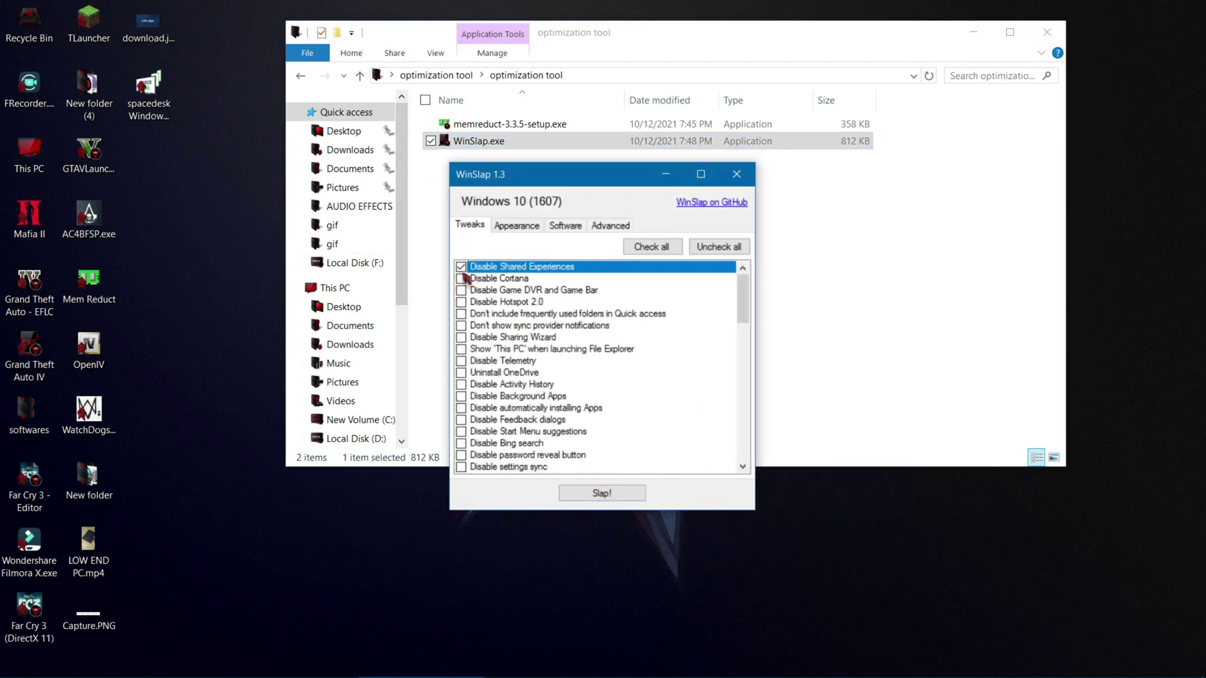
click(464, 278)
click(462, 290)
click(463, 338)
scroll(465, 342, down, 2)
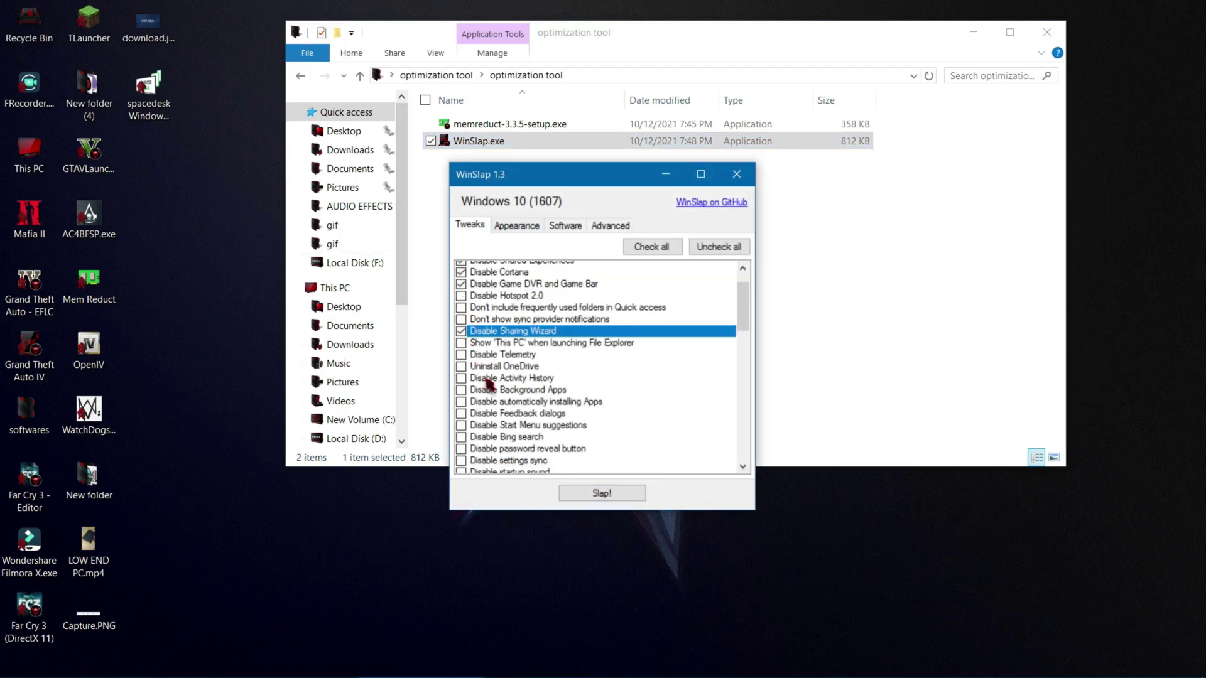
Select Uninstall OneDrive and disable automatic app installs, Background Apps, Feedback dialogs and App Diagnostics.
click(462, 302)
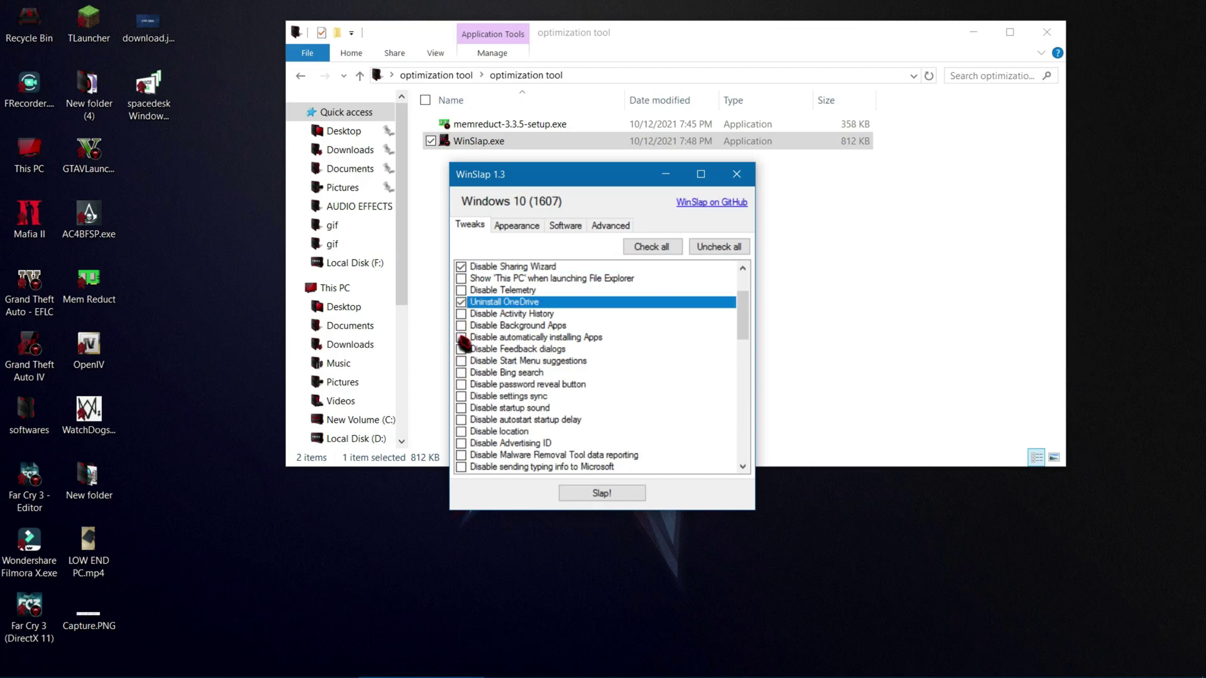
click(462, 338)
click(462, 326)
click(462, 349)
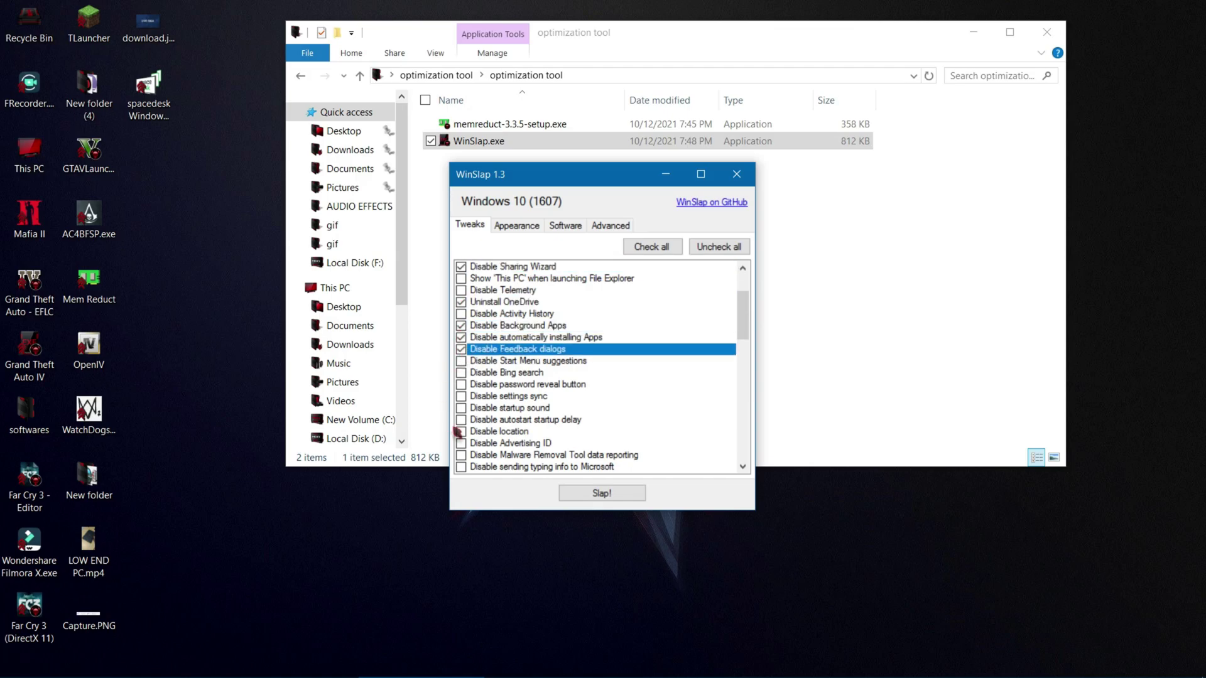
scroll(460, 421, down, 3)
click(461, 408)
click(463, 396)
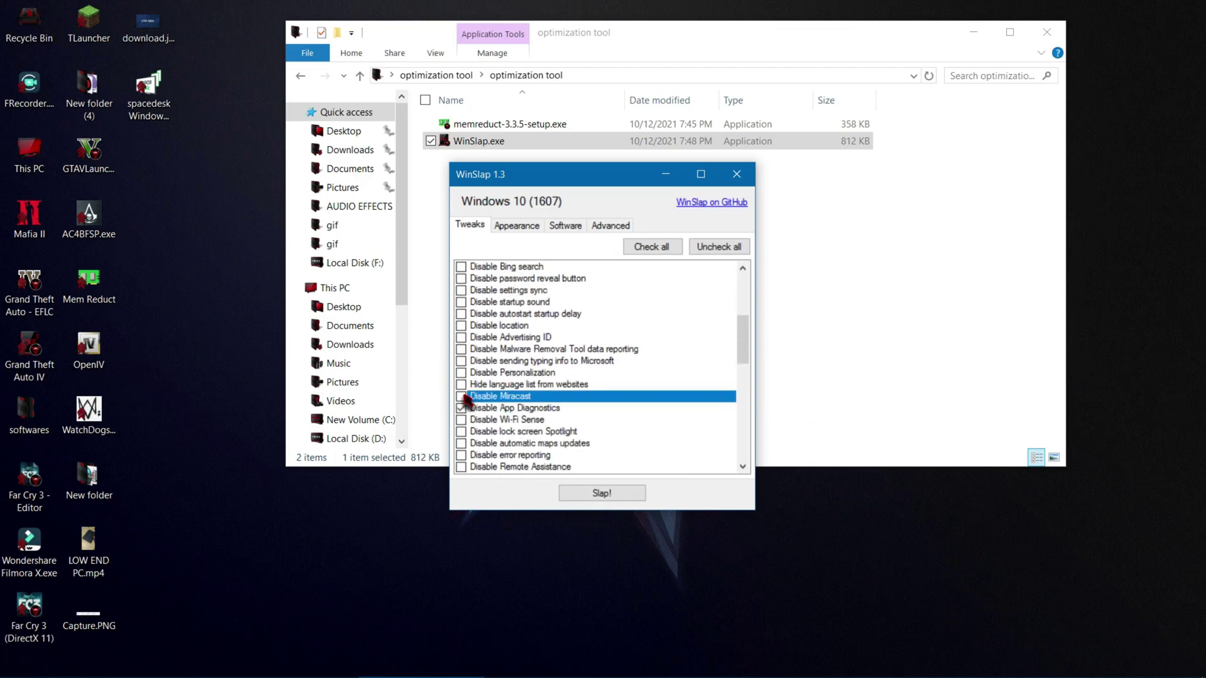
Tick Disable Smart Screen and the further tweaks lower in the list.
scroll(472, 397, down, 5)
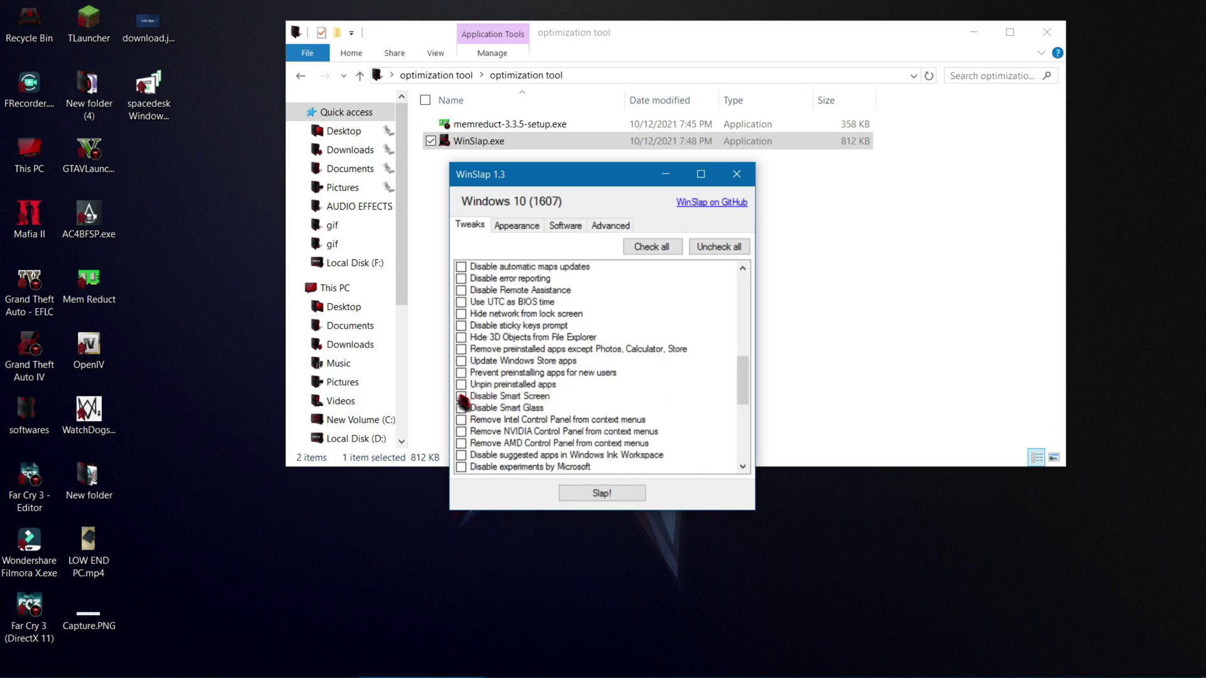
click(462, 396)
scroll(463, 405, down, 6)
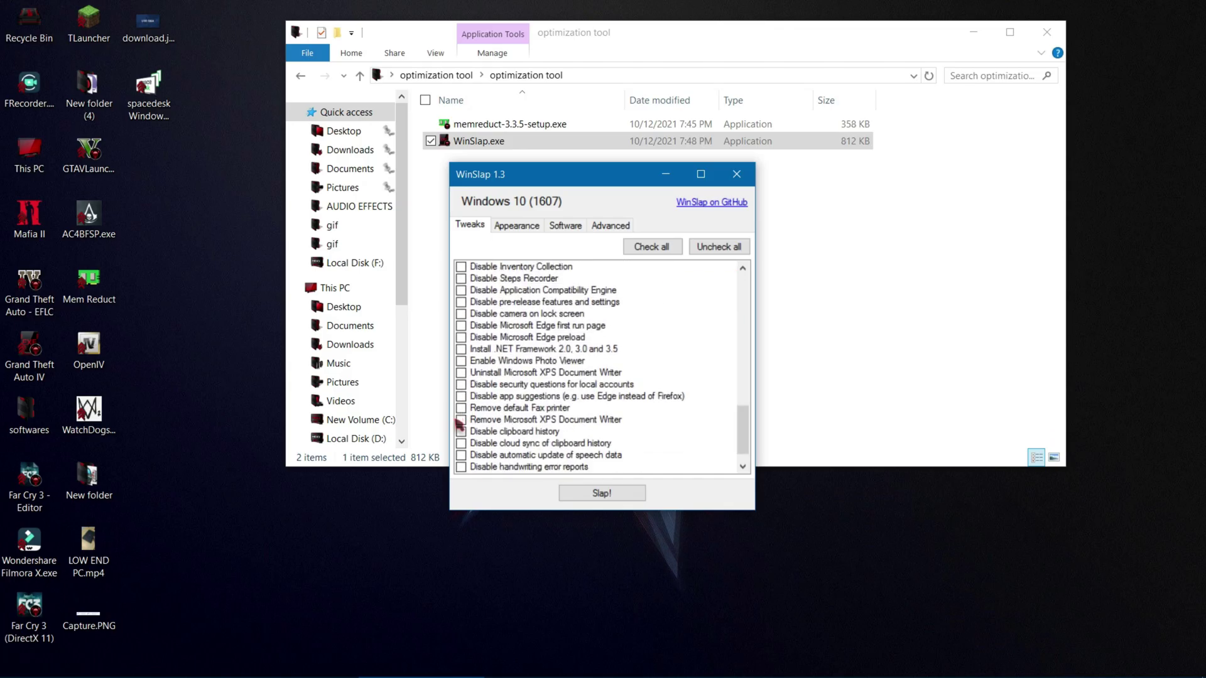
click(460, 419)
click(460, 408)
scroll(553, 248, up, 7)
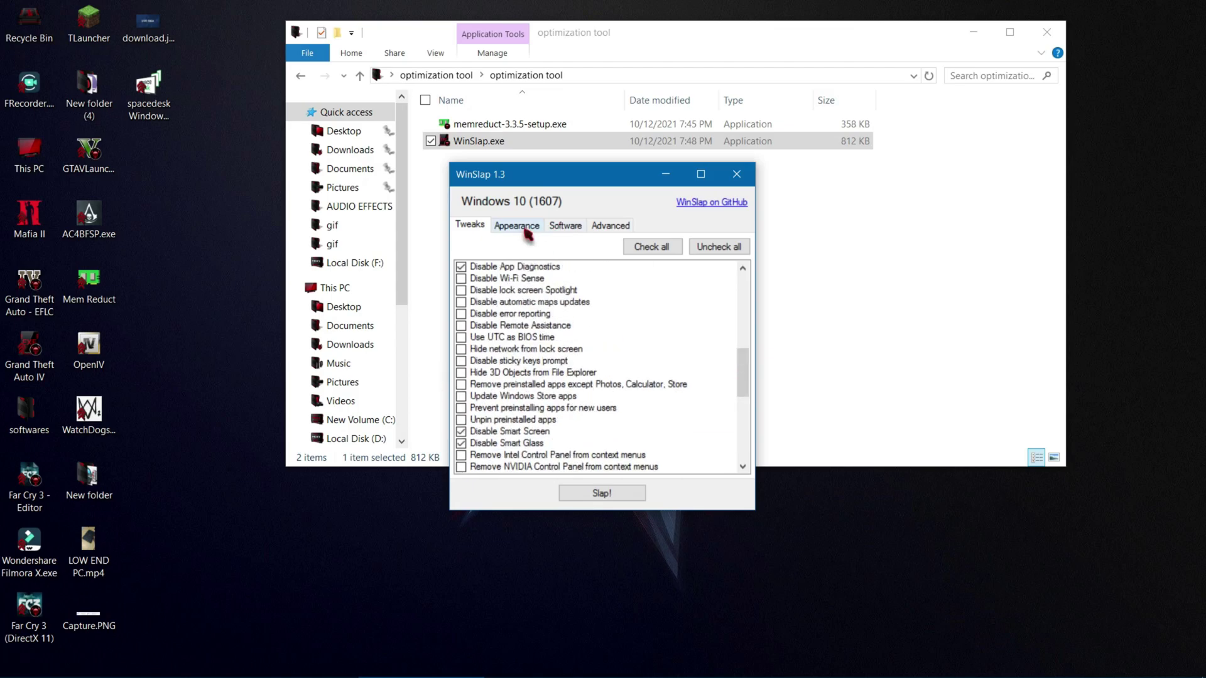
On Appearance, disable Lockscreen Blur, add This PC to desktop, and hide the Taskview button.
click(525, 231)
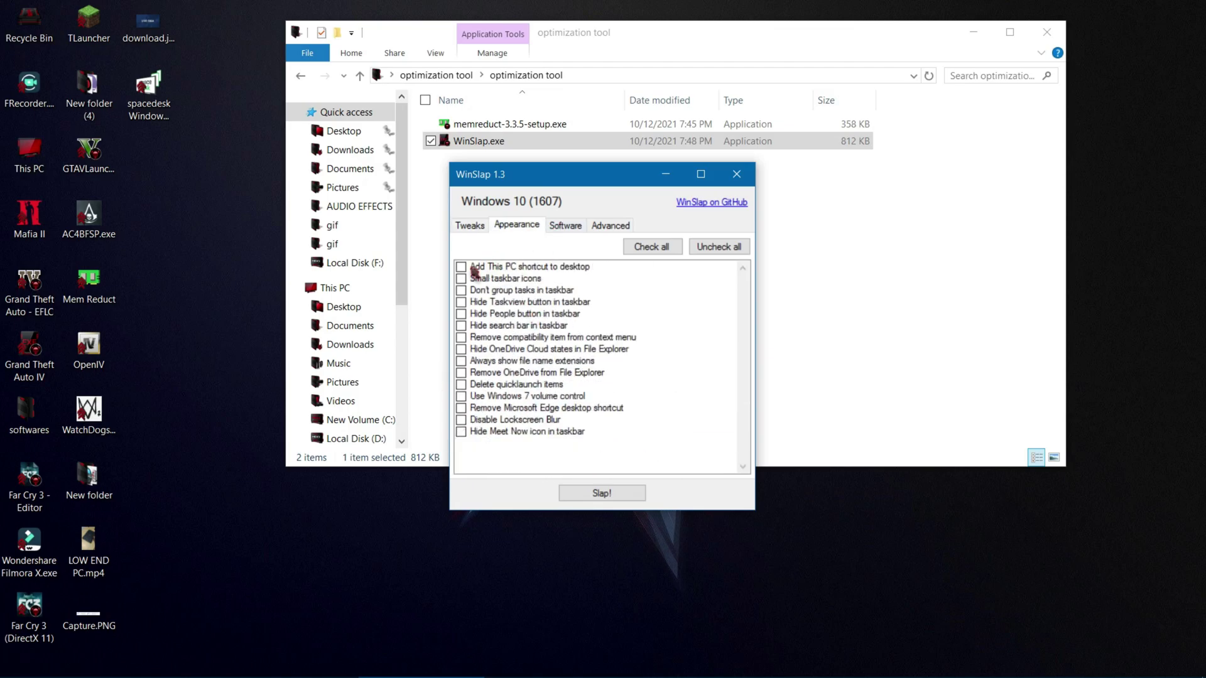
click(462, 419)
click(461, 266)
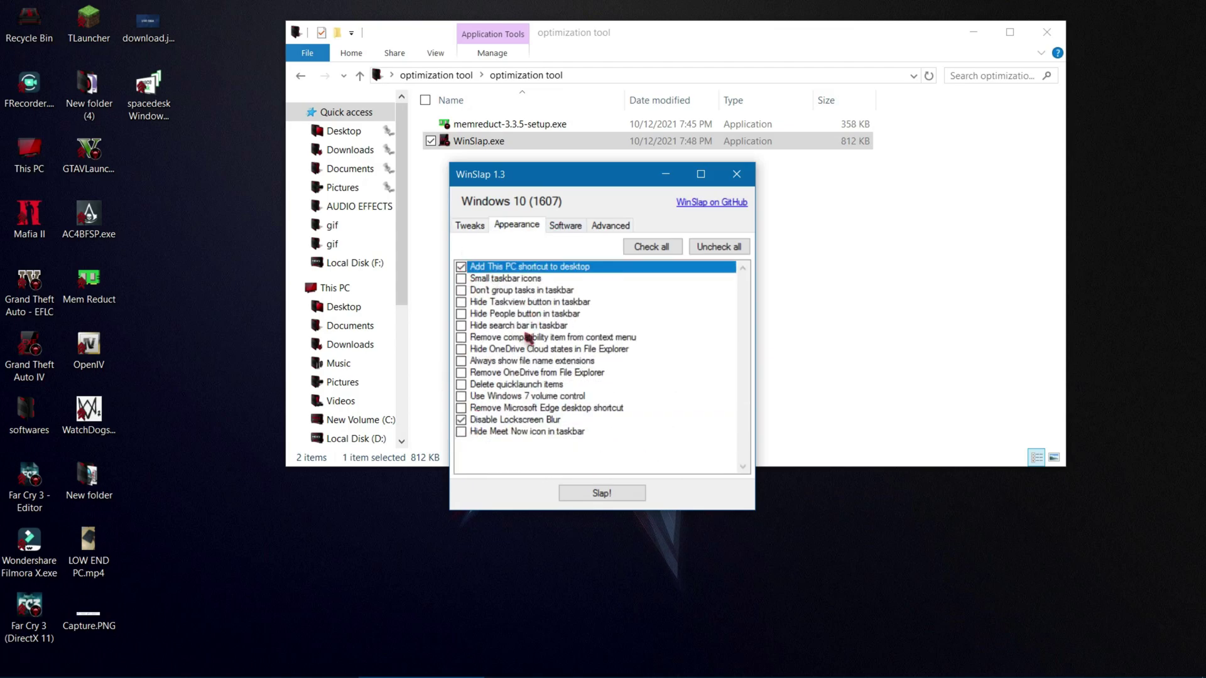
click(463, 303)
click(463, 349)
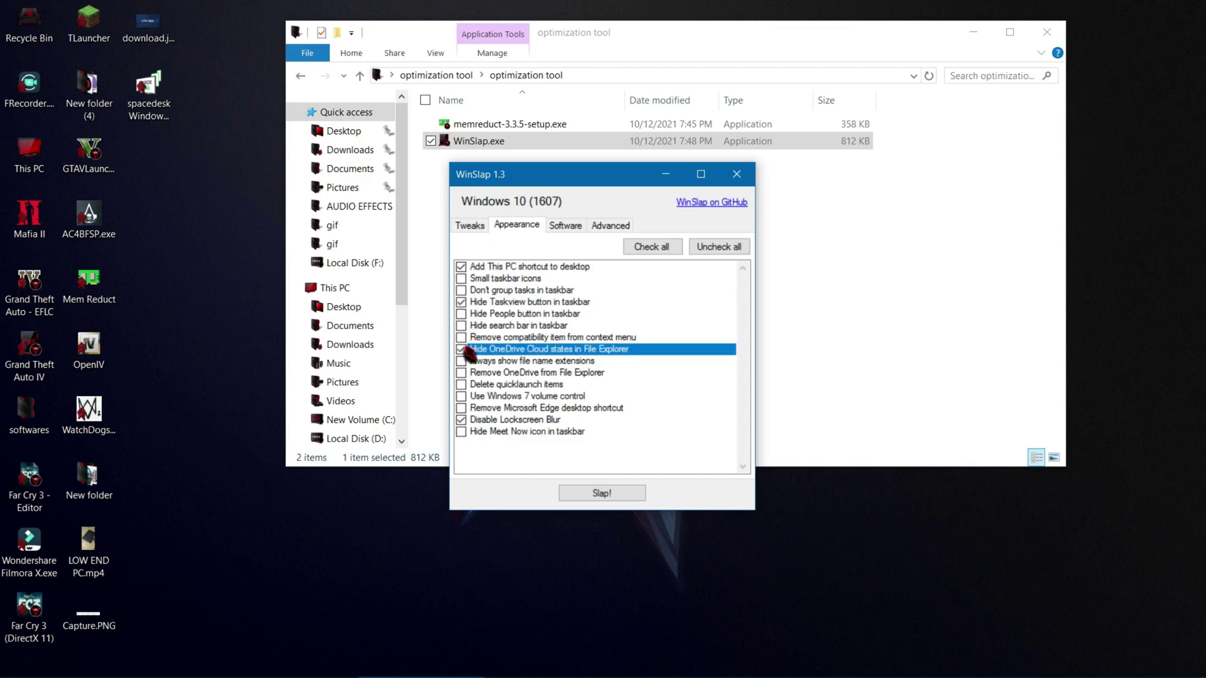
click(468, 351)
click(463, 313)
On the Advanced tab, disable Teredo tunneling and ISATAP.
click(545, 225)
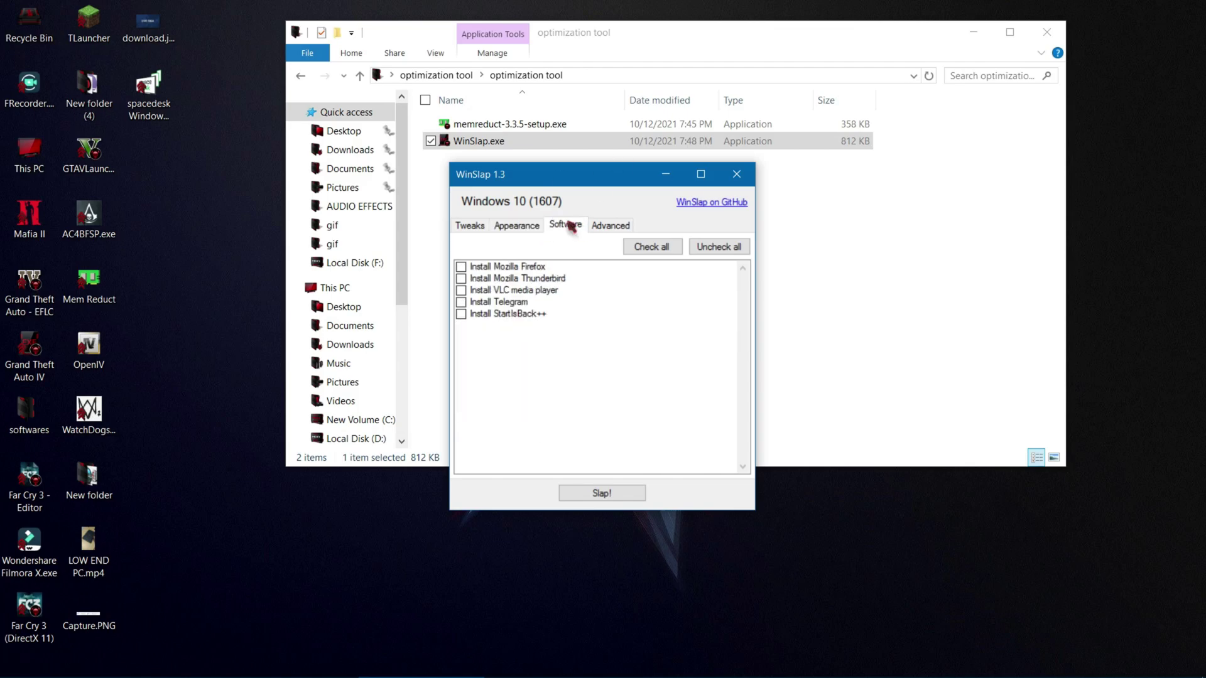
click(607, 226)
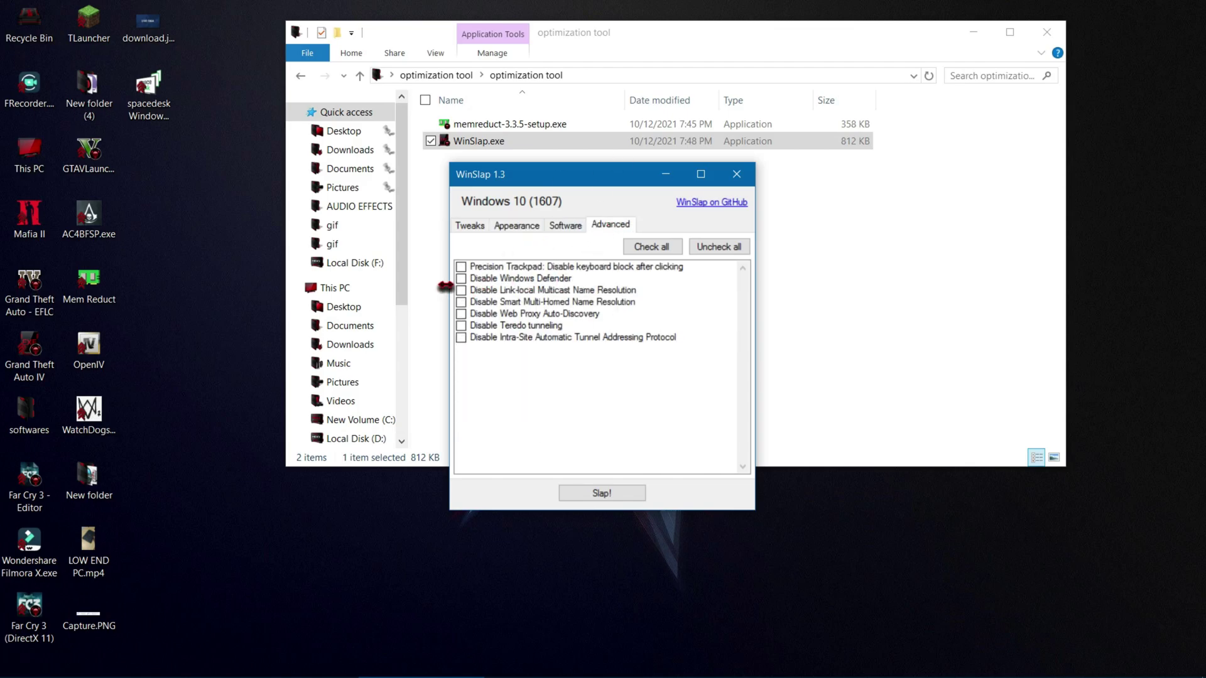
click(461, 280)
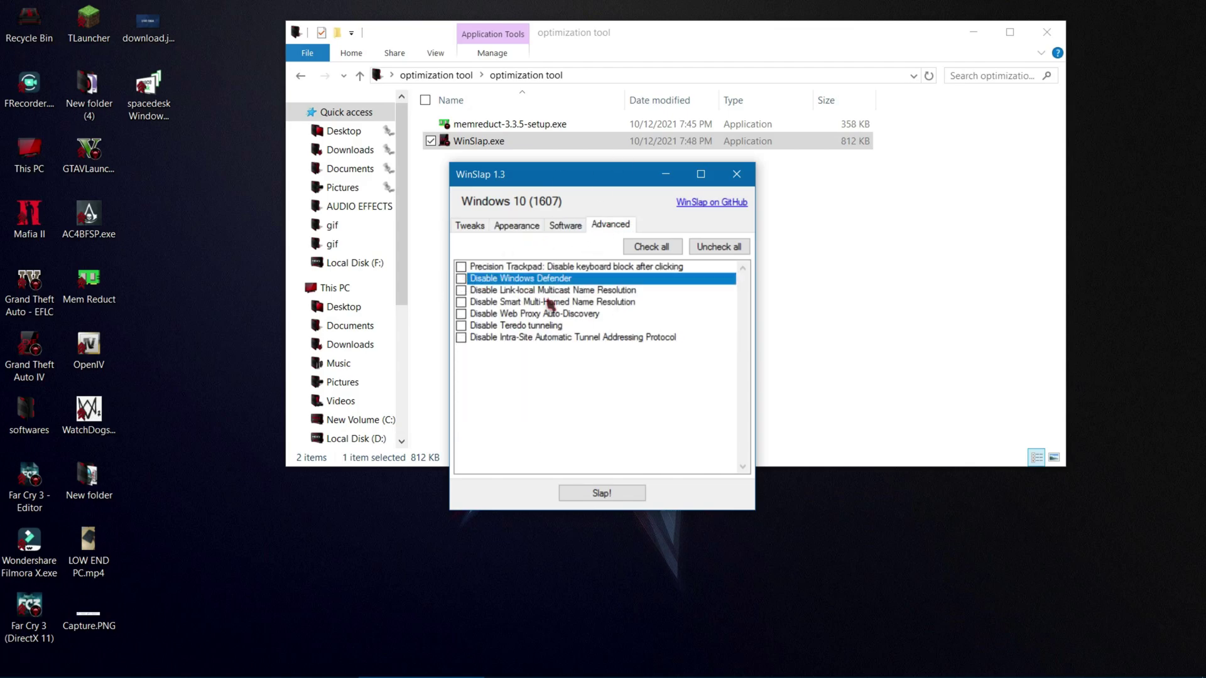
click(461, 326)
click(462, 337)
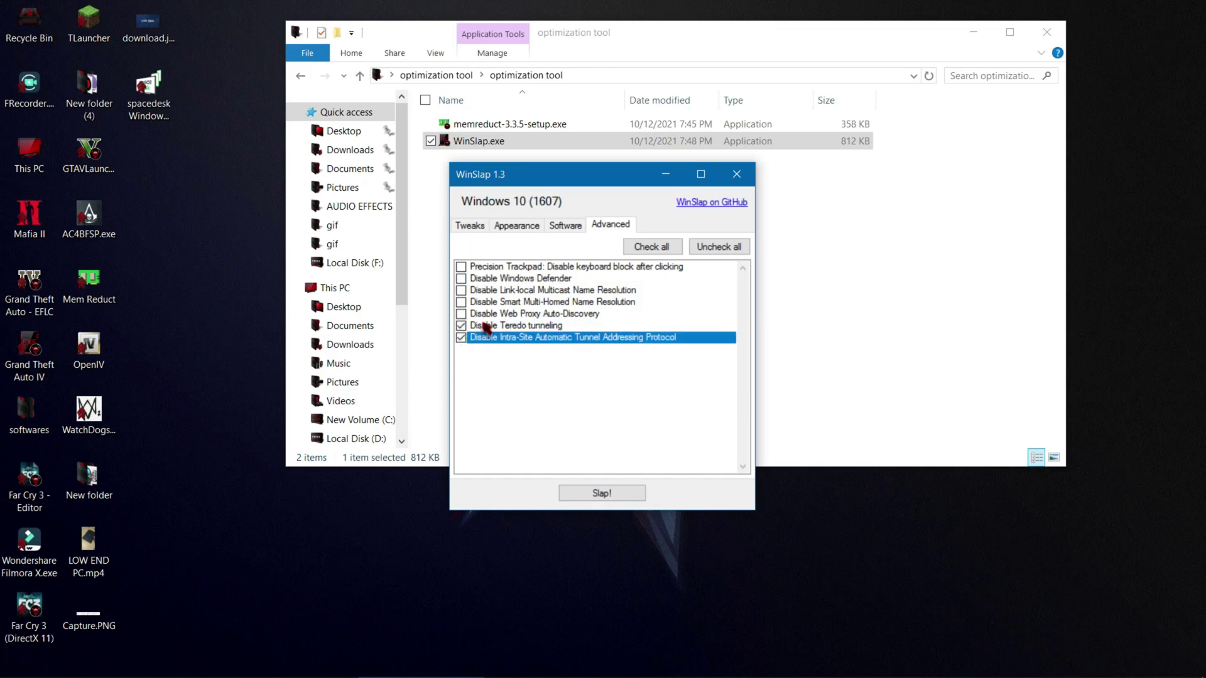
Apply the selected tweaks with Slap! and confirm, then bring up Windows search.
click(625, 498)
click(720, 420)
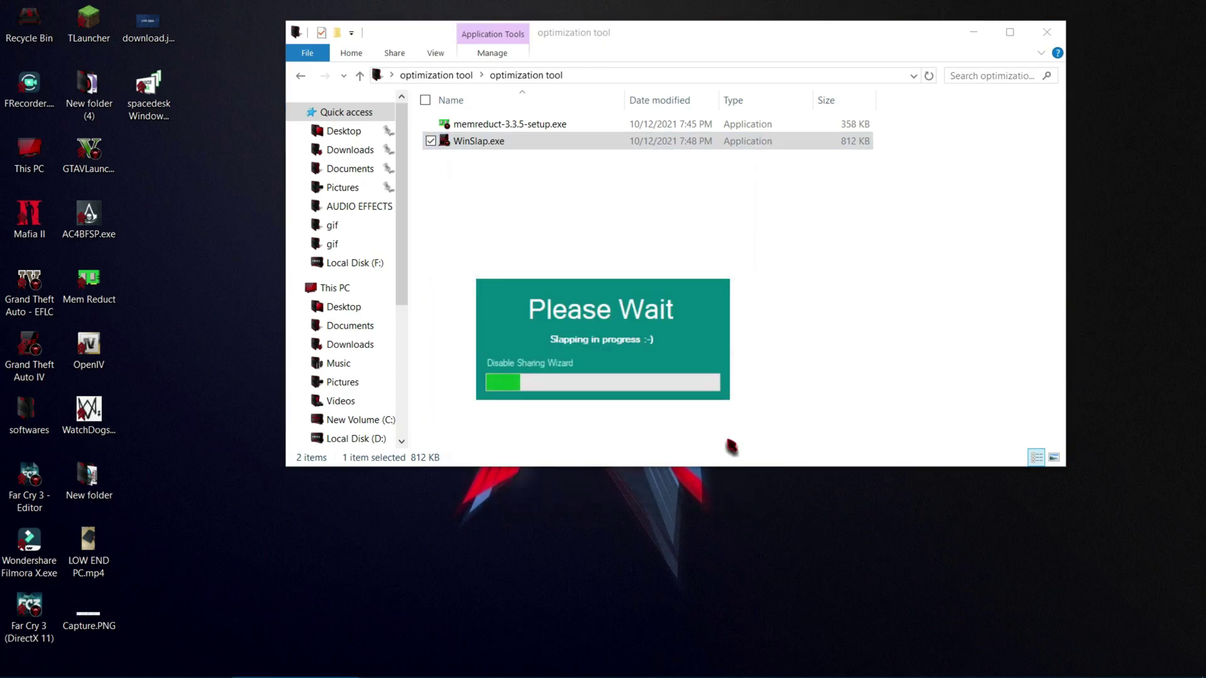
mouse_move(1086, 672)
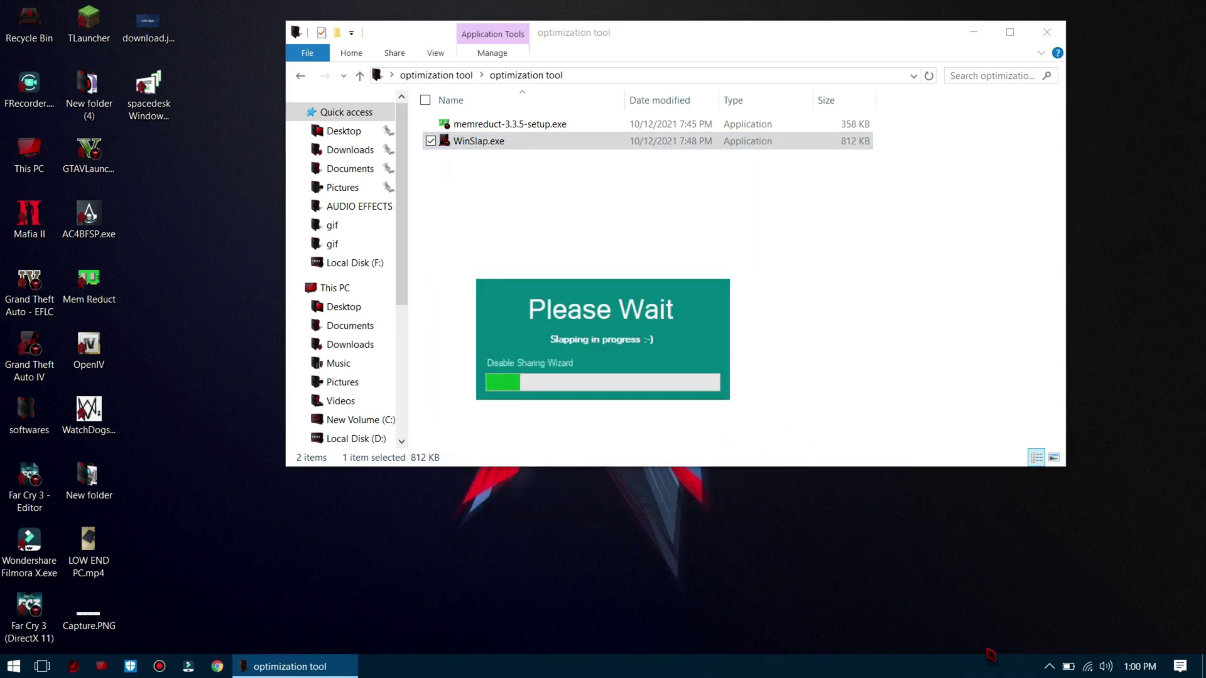
click(1049, 667)
click(1067, 624)
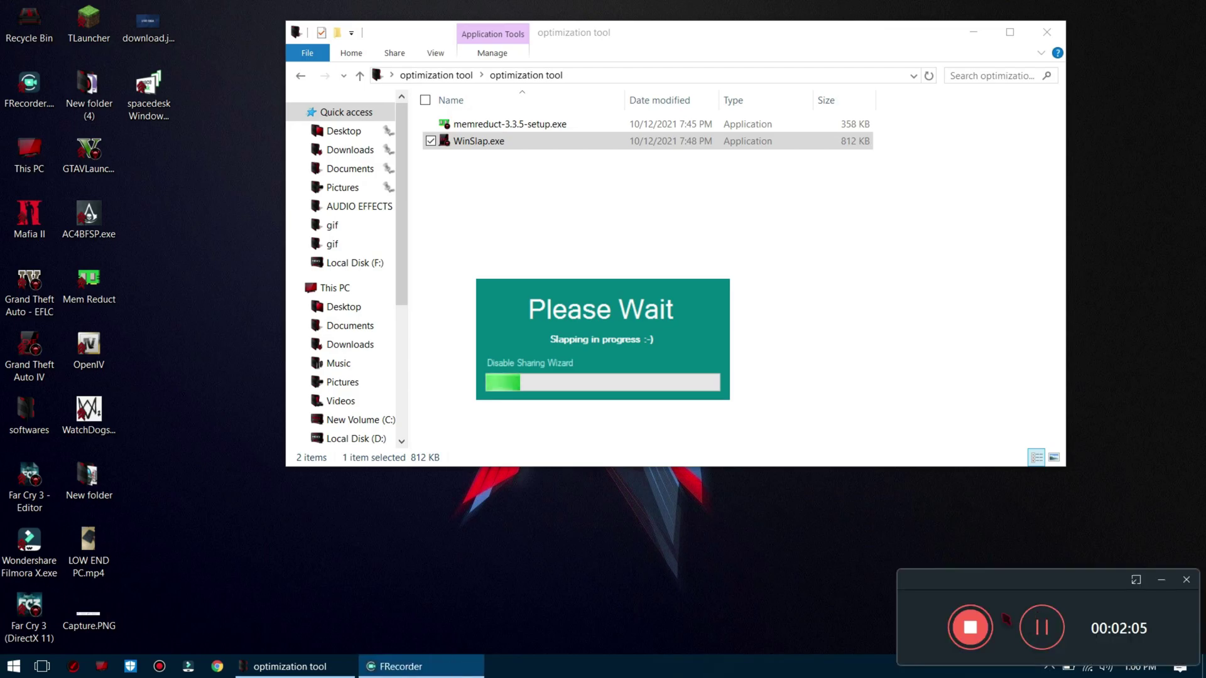
click(970, 627)
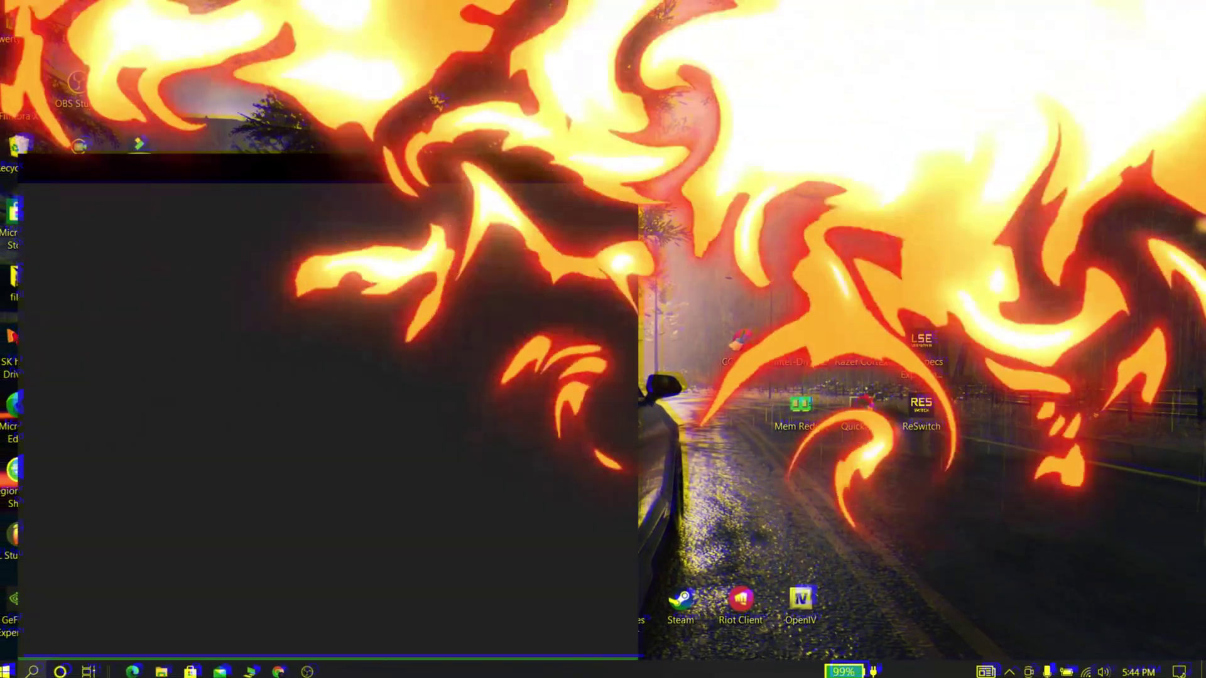
Launch System Restore from Create a restore point and pick SETTINGS BEFORE THIS VIDEO to confirm.
text(S)
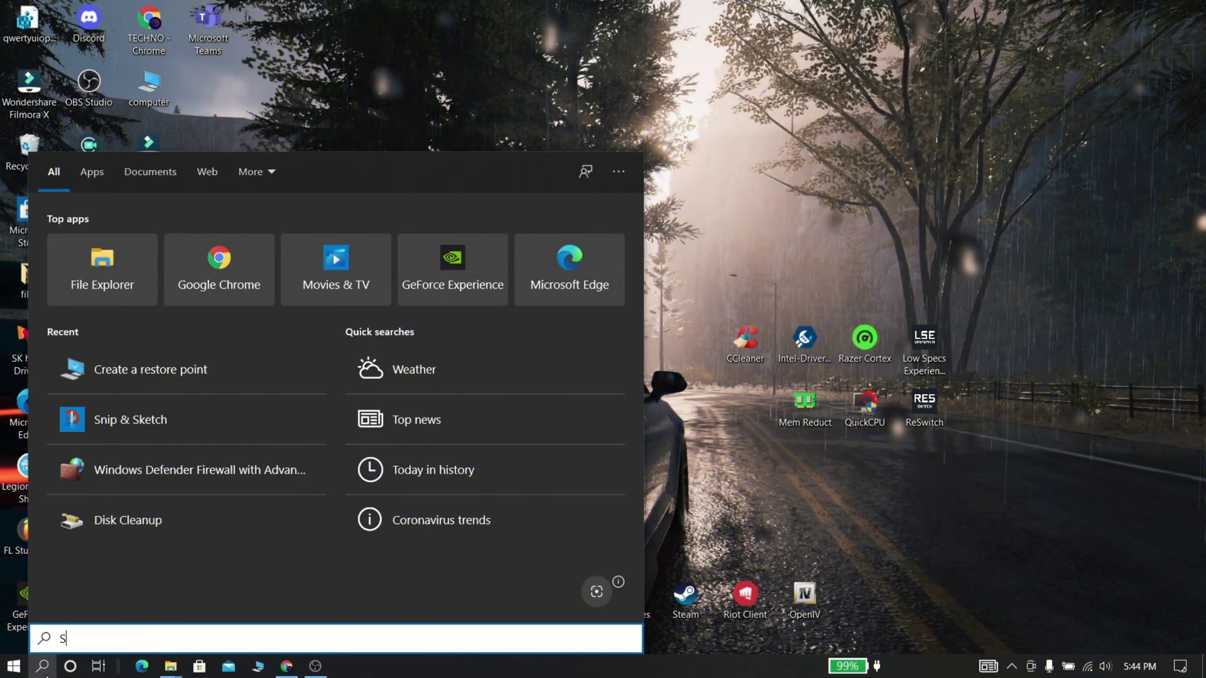
text(YSTEM RESTORE)
key(Down)
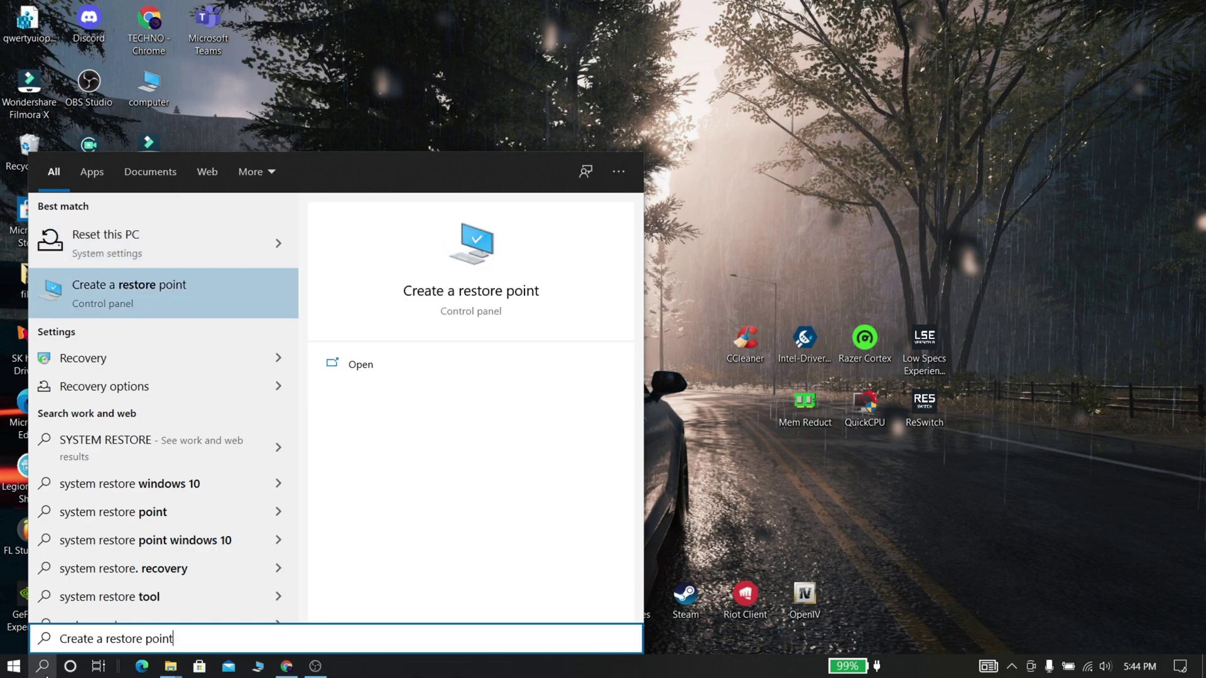
key(Return)
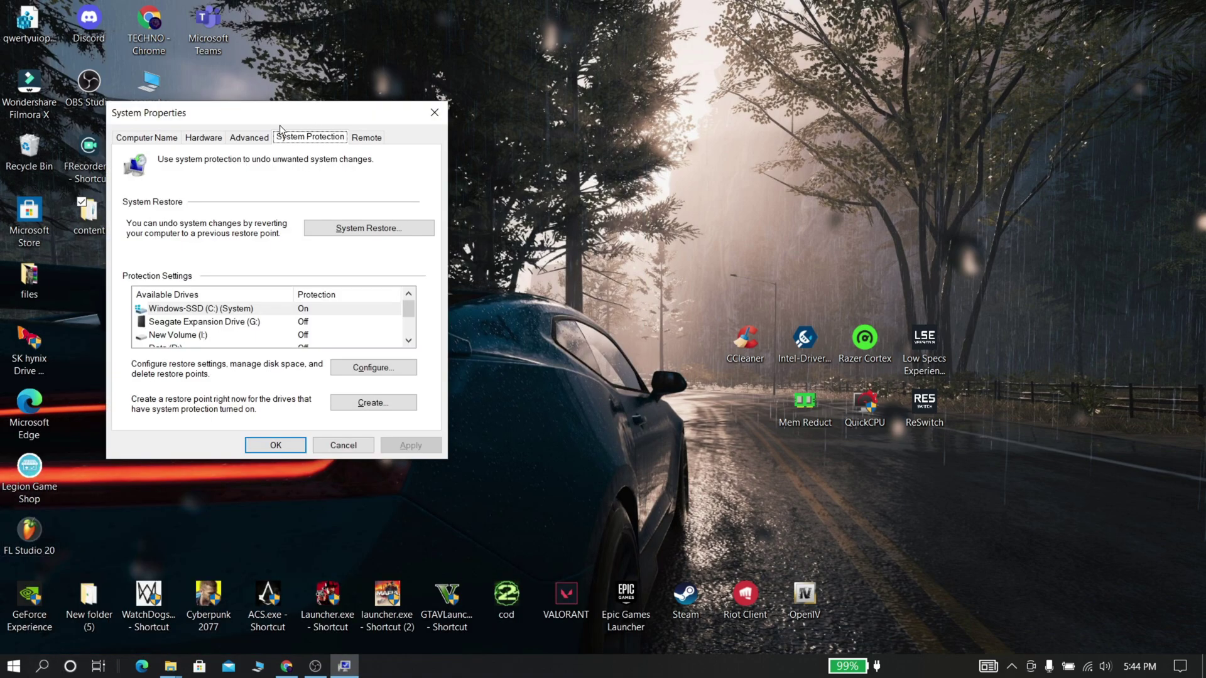
click(341, 227)
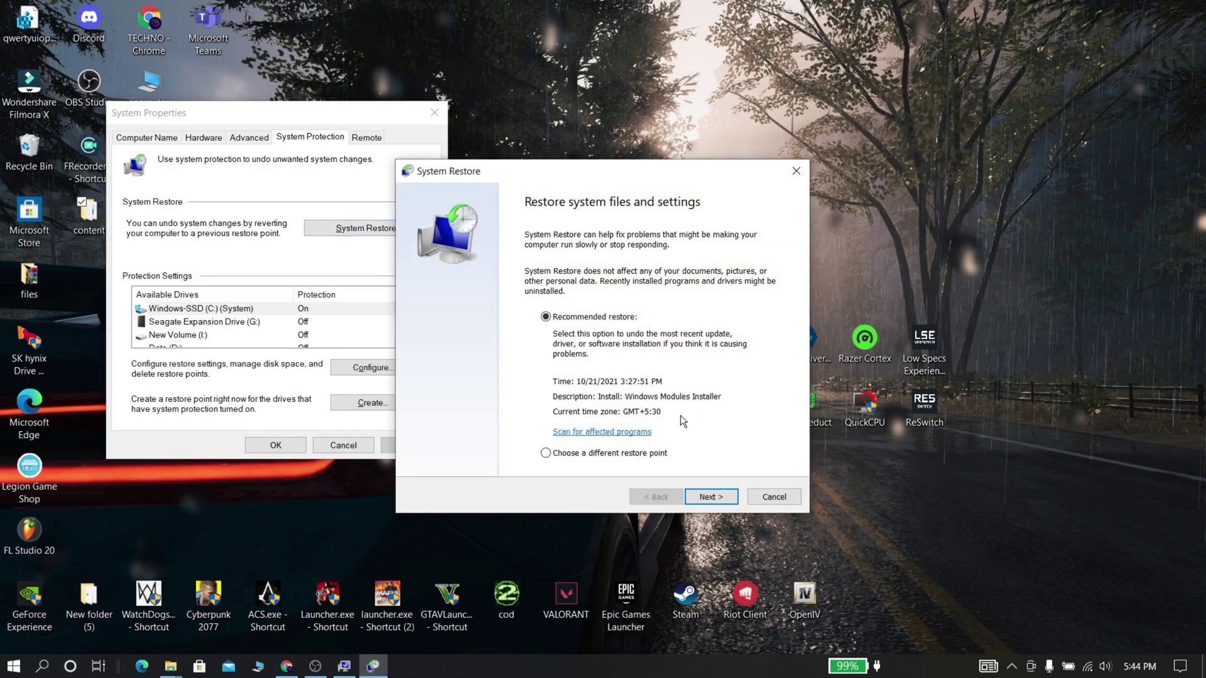
click(708, 497)
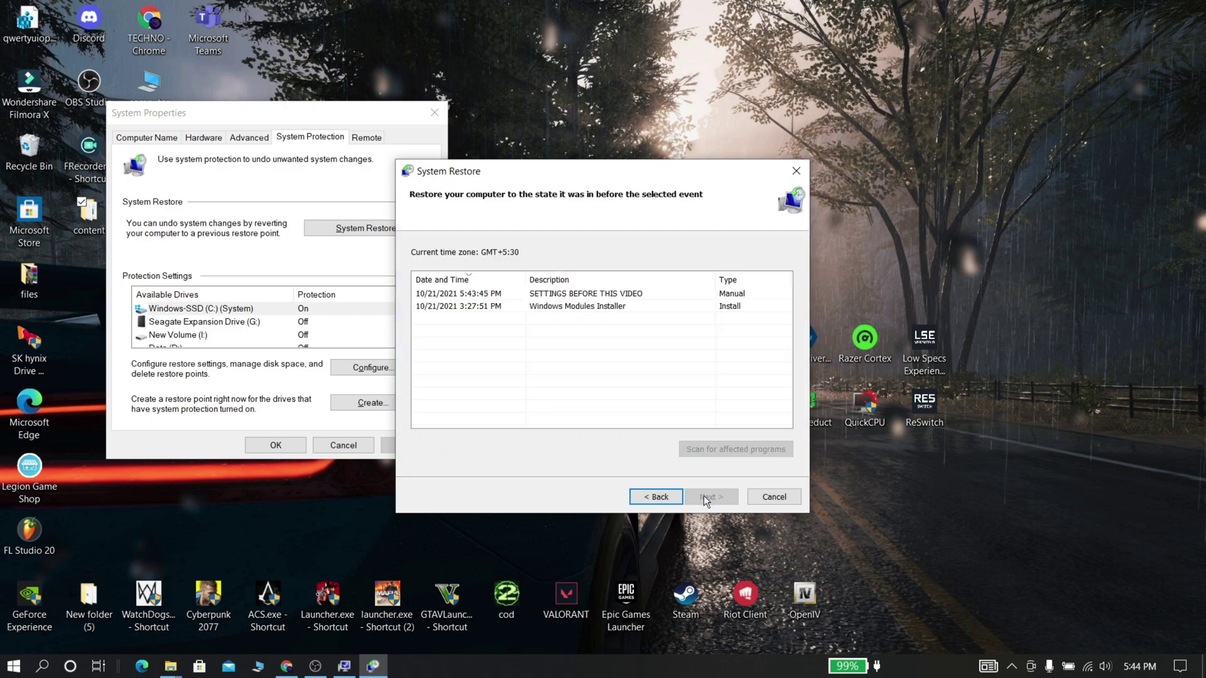
click(567, 296)
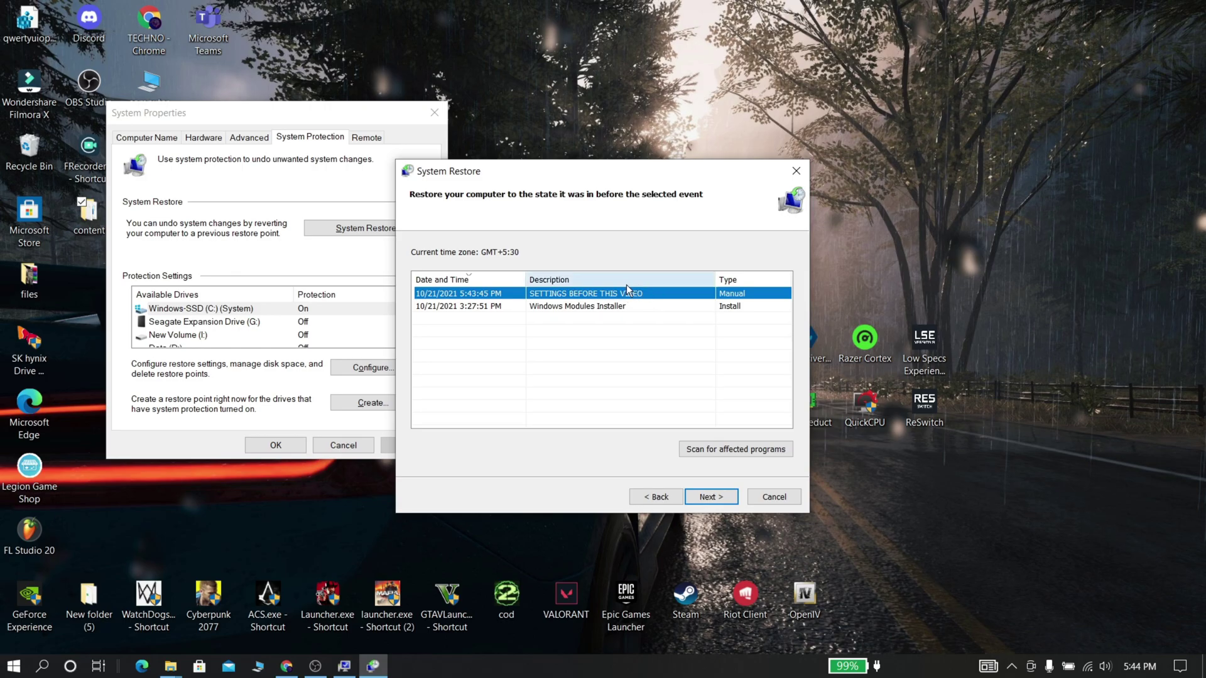
click(711, 497)
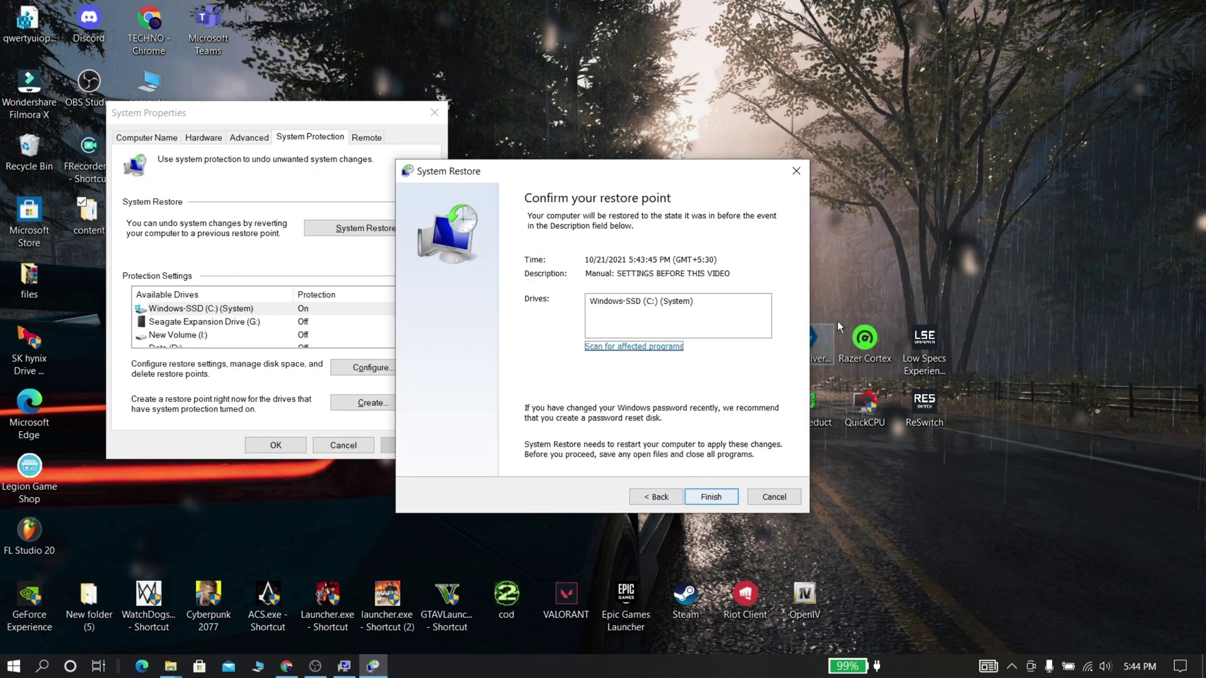